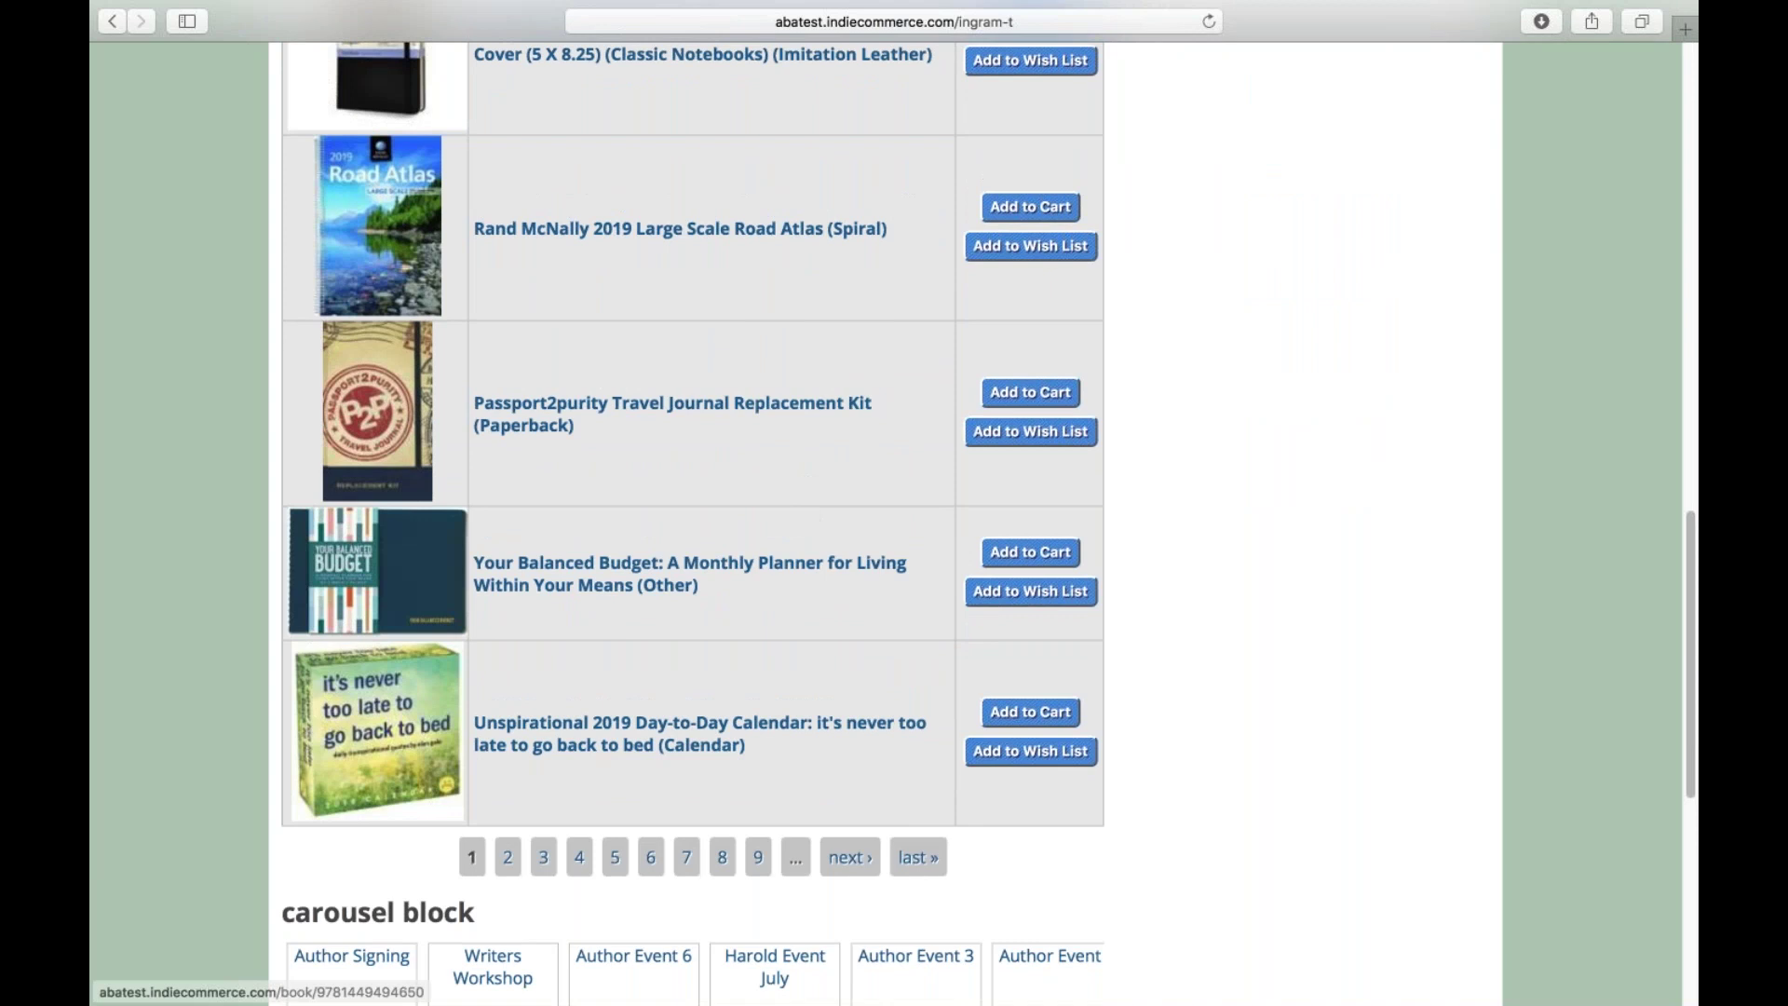
Step: Open Structure > Views > Add new view from the admin bar
scroll(526, 744, "up", 5)
scroll(894, 522, "up", 10)
scroll(893, 521, "down", 4)
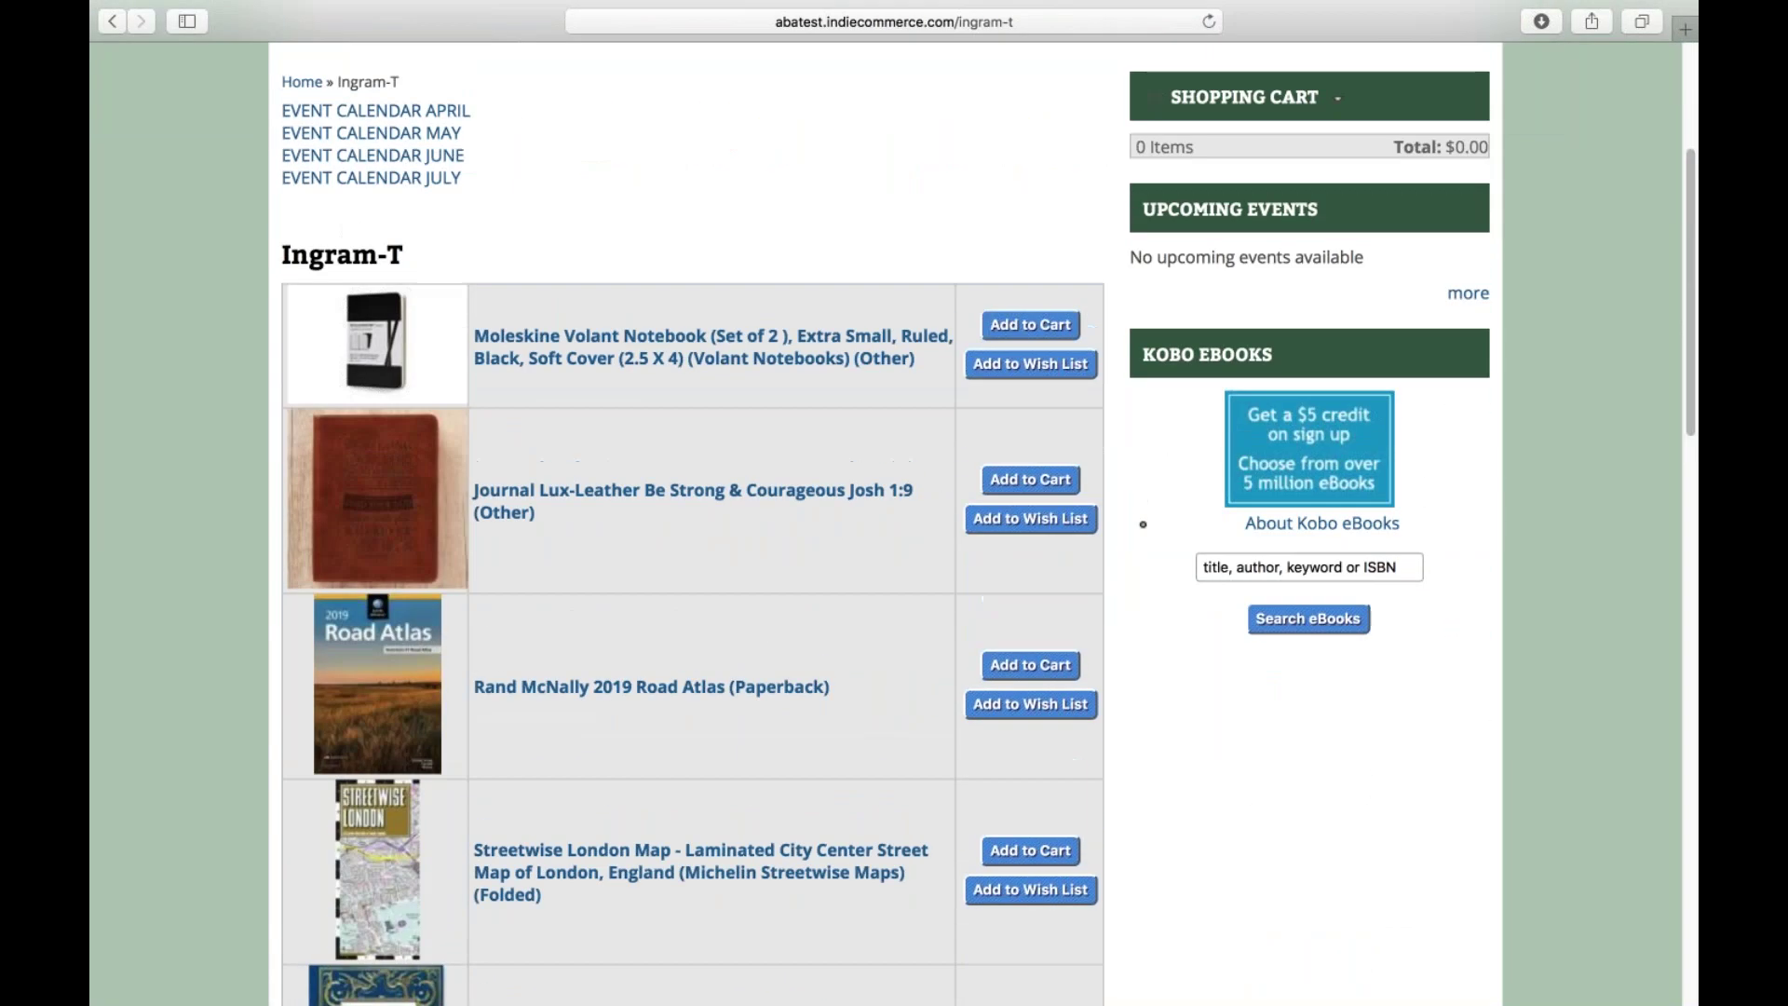
scroll(894, 522, "up", 5)
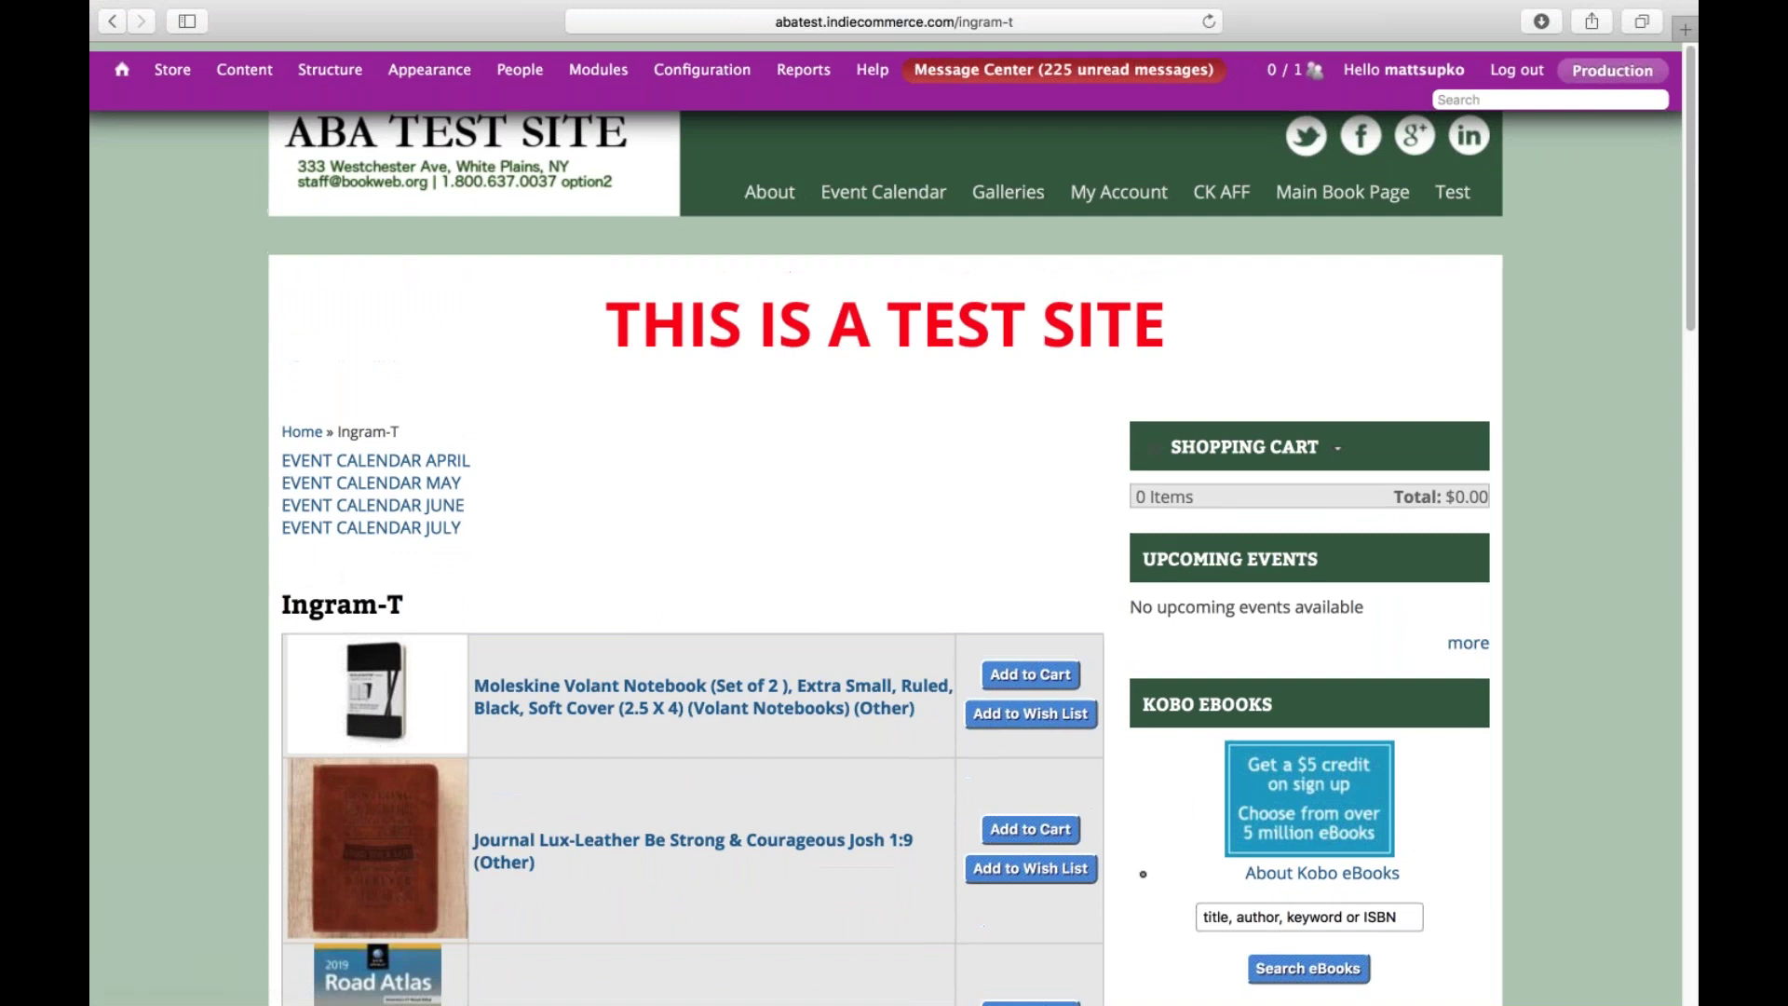
mouse_move(330, 61)
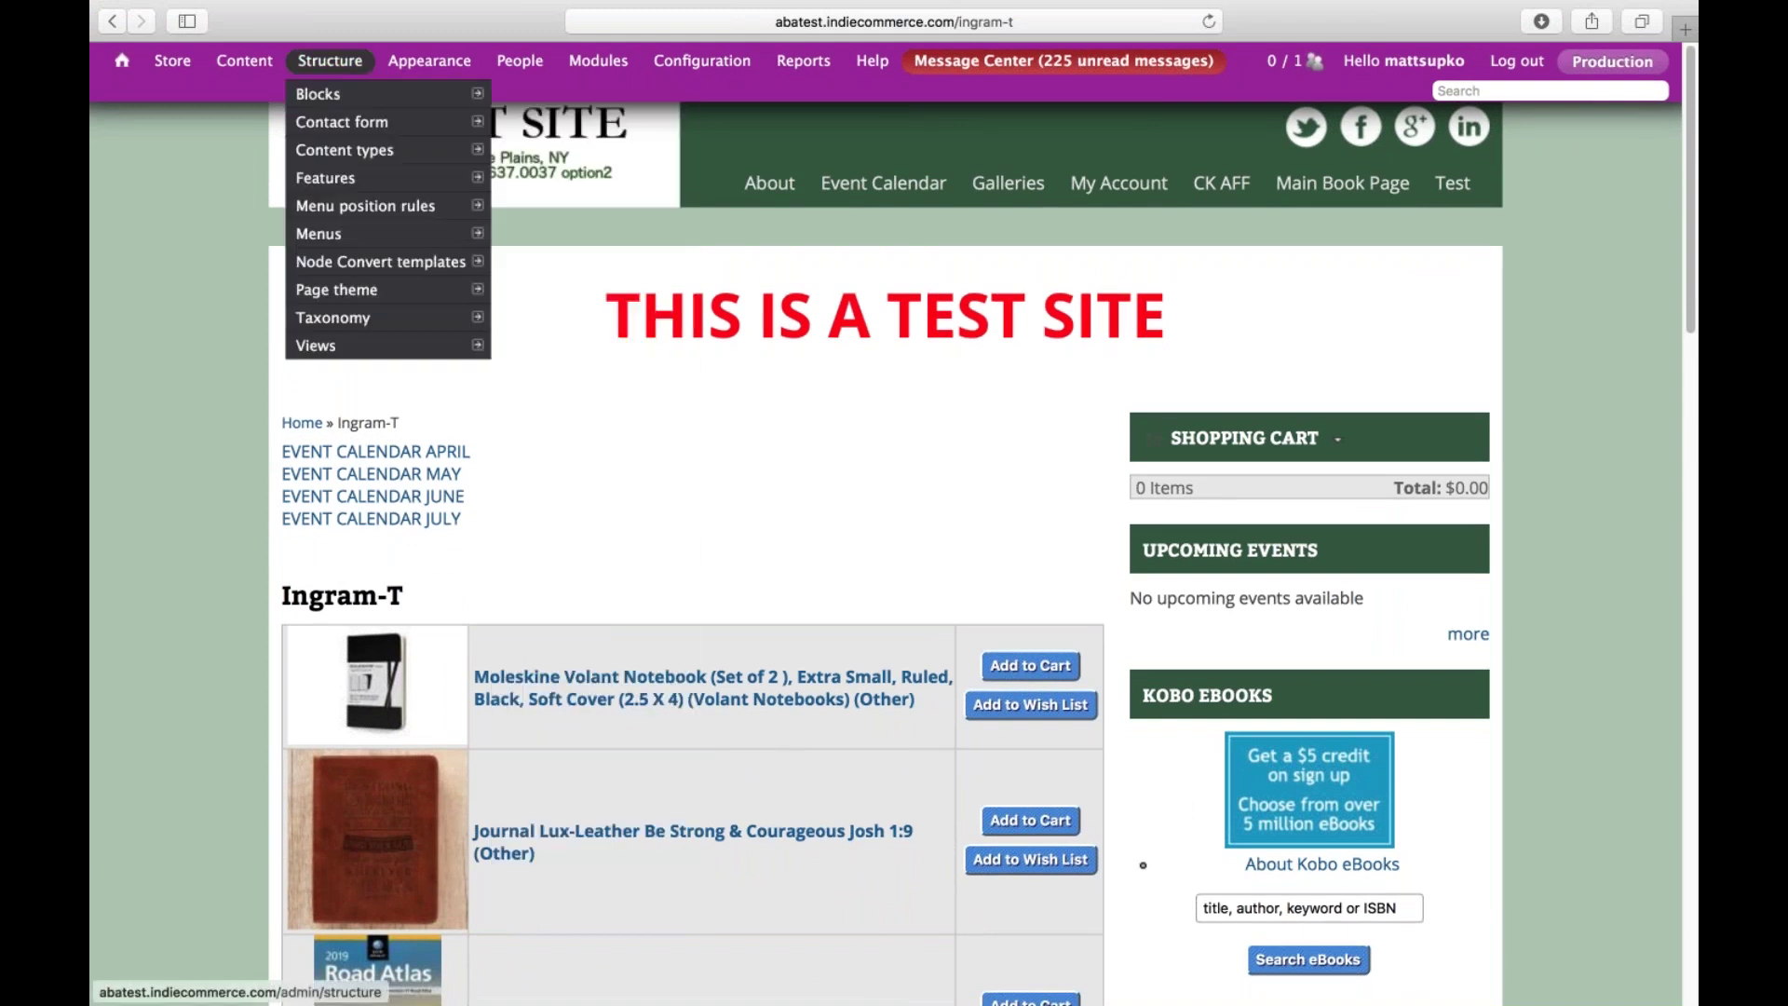
mouse_move(470, 346)
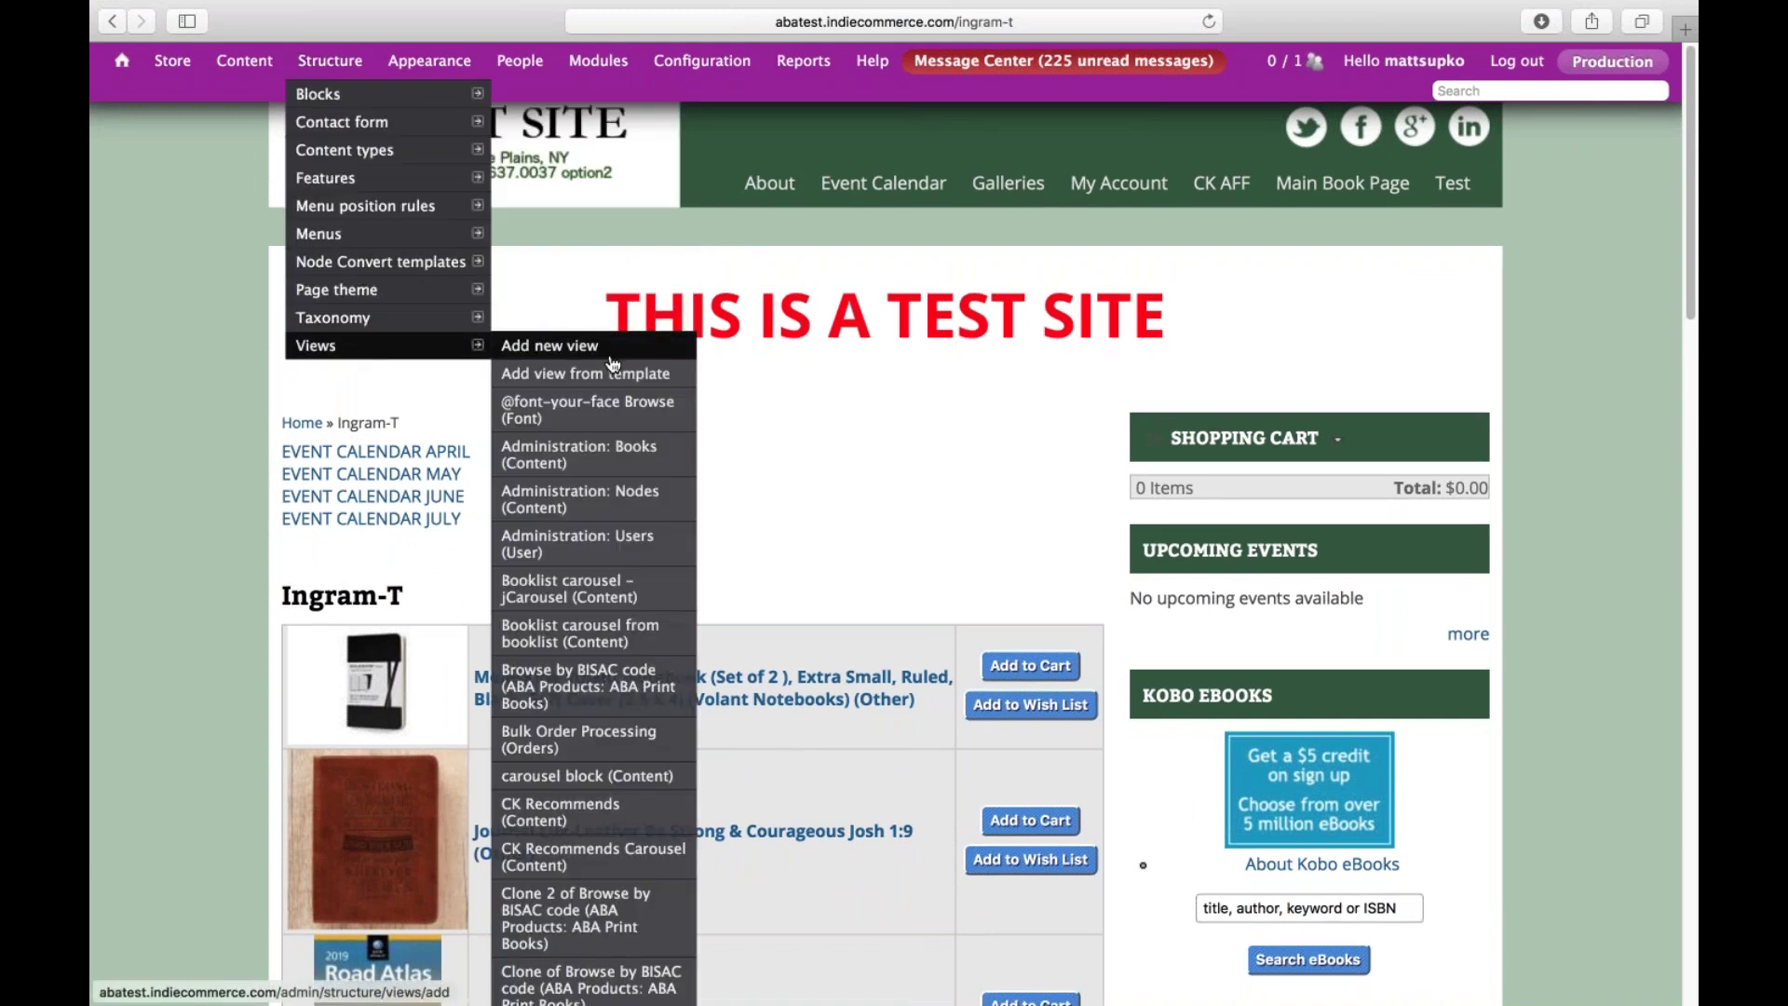
left_click(607, 356)
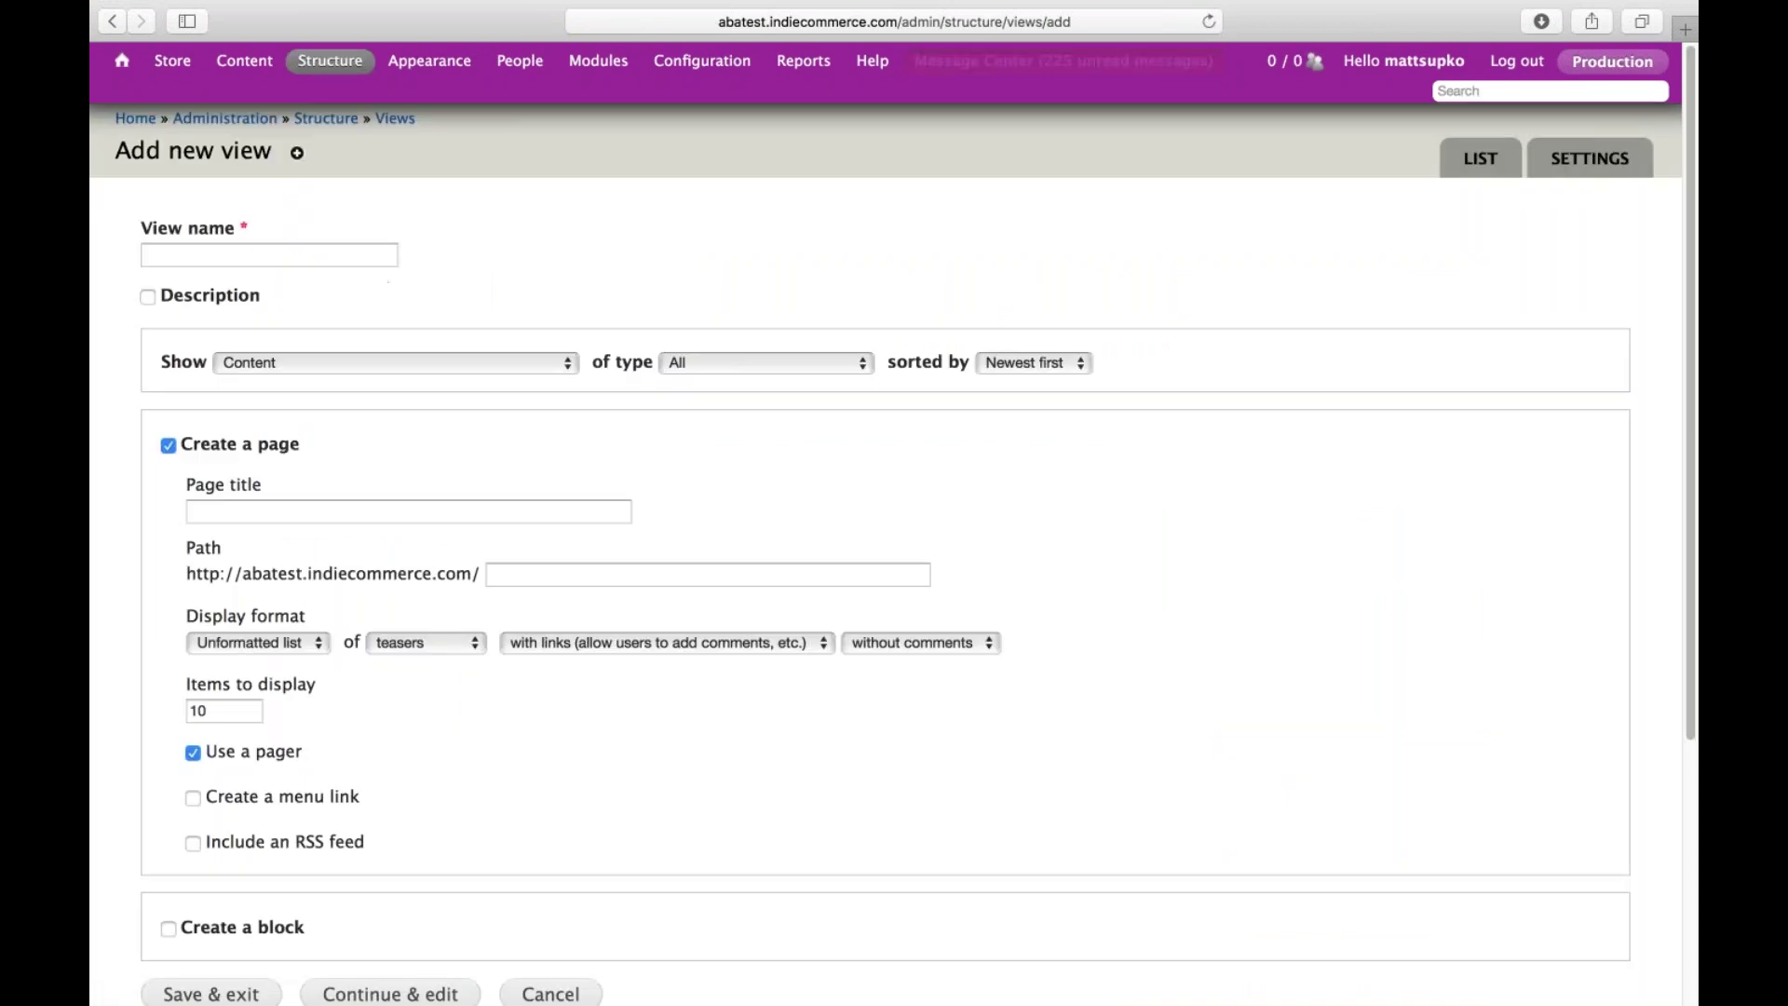
Step: Name a new view 'ingram-t' showing ABA Products: ABA Print Books and submit it
left_click(373, 256)
type("ingram")
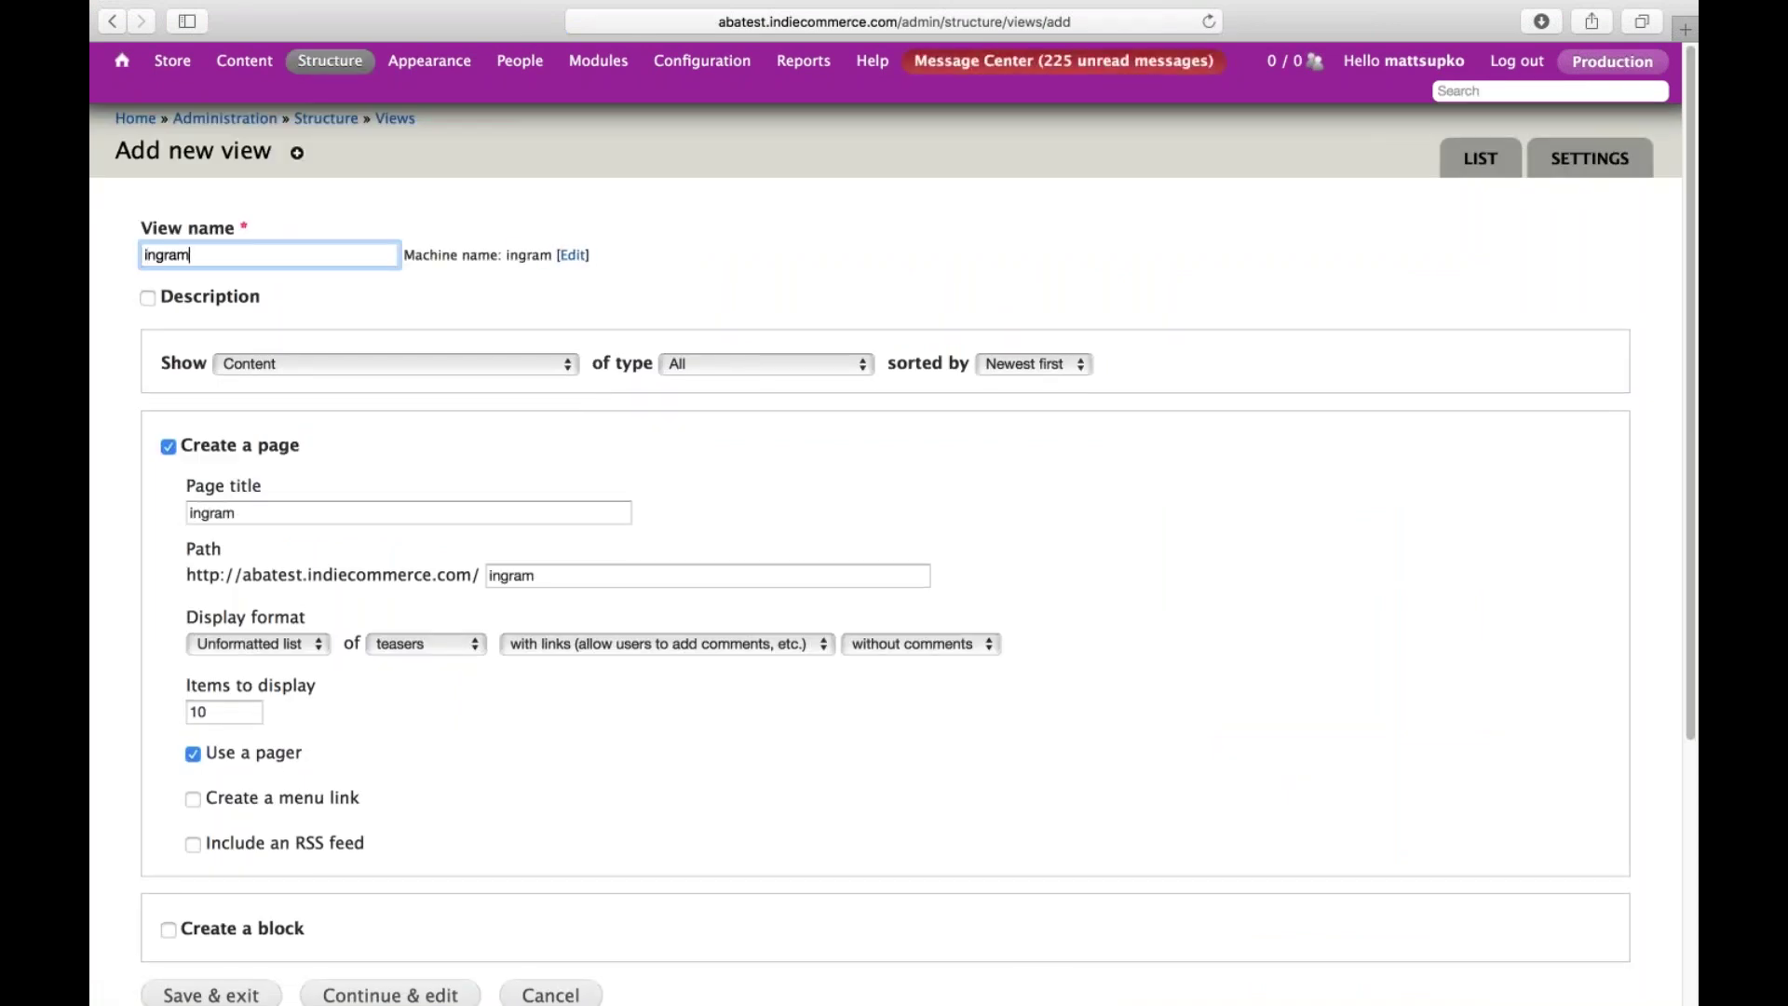
type("-t")
left_click(508, 361)
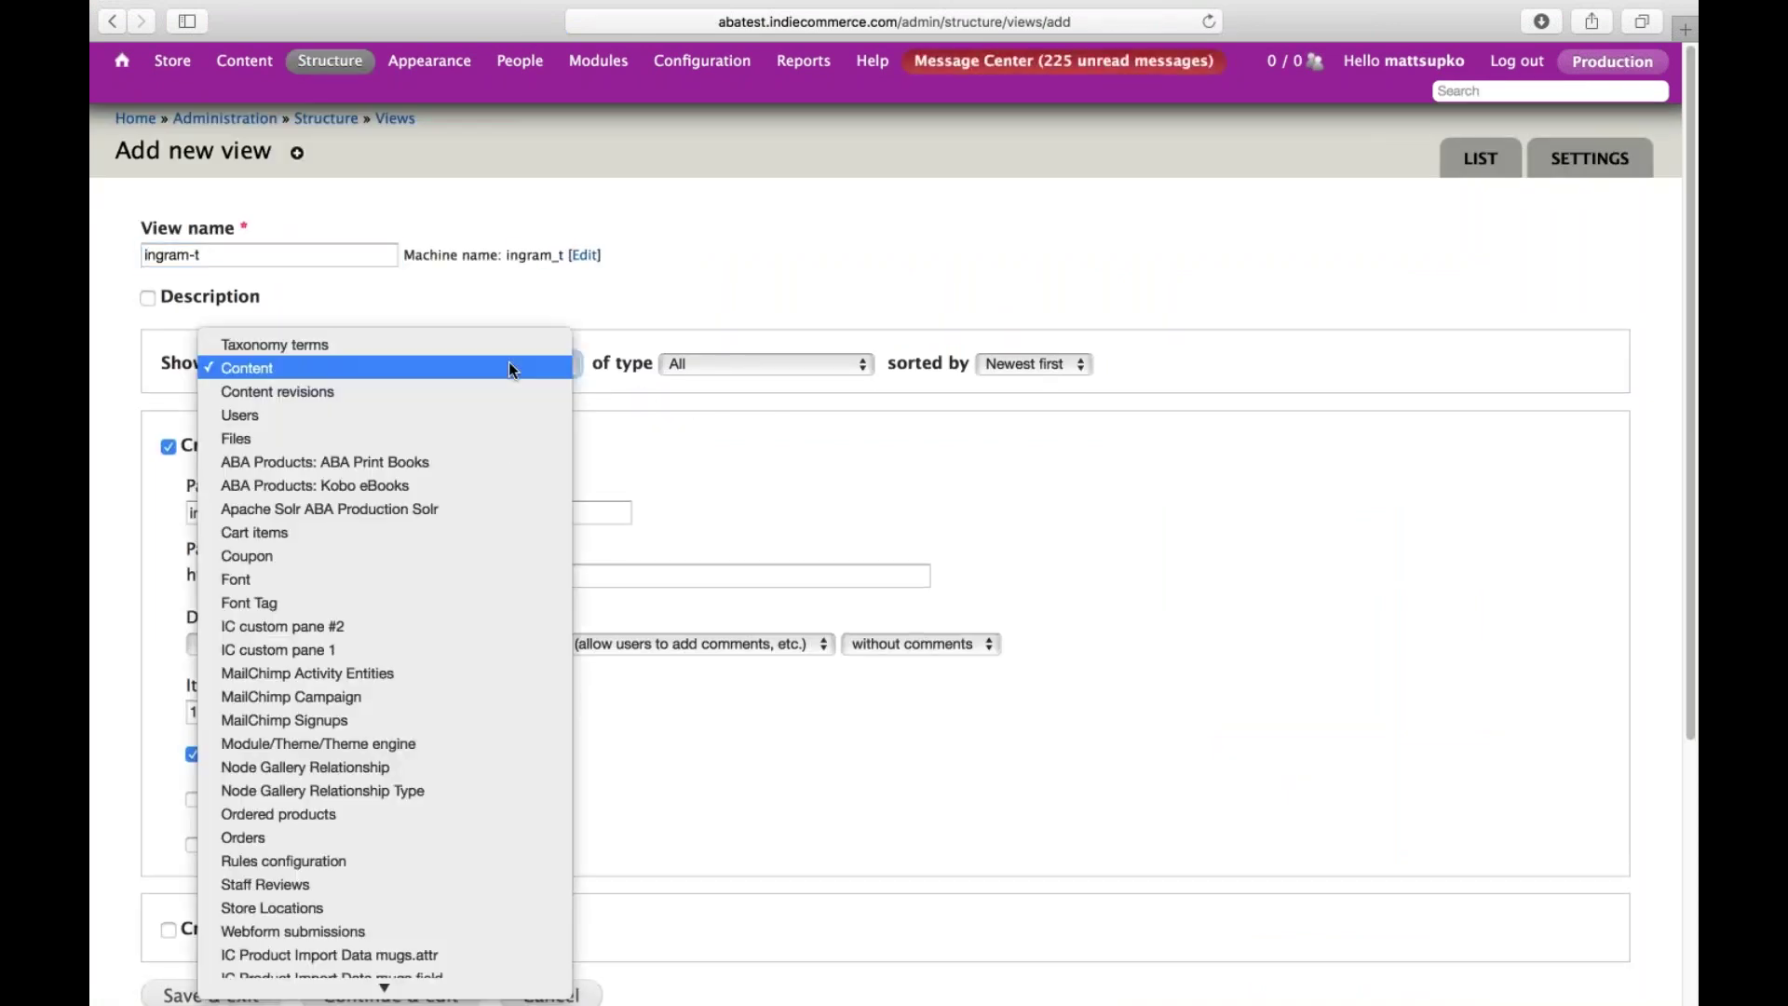
left_click(506, 462)
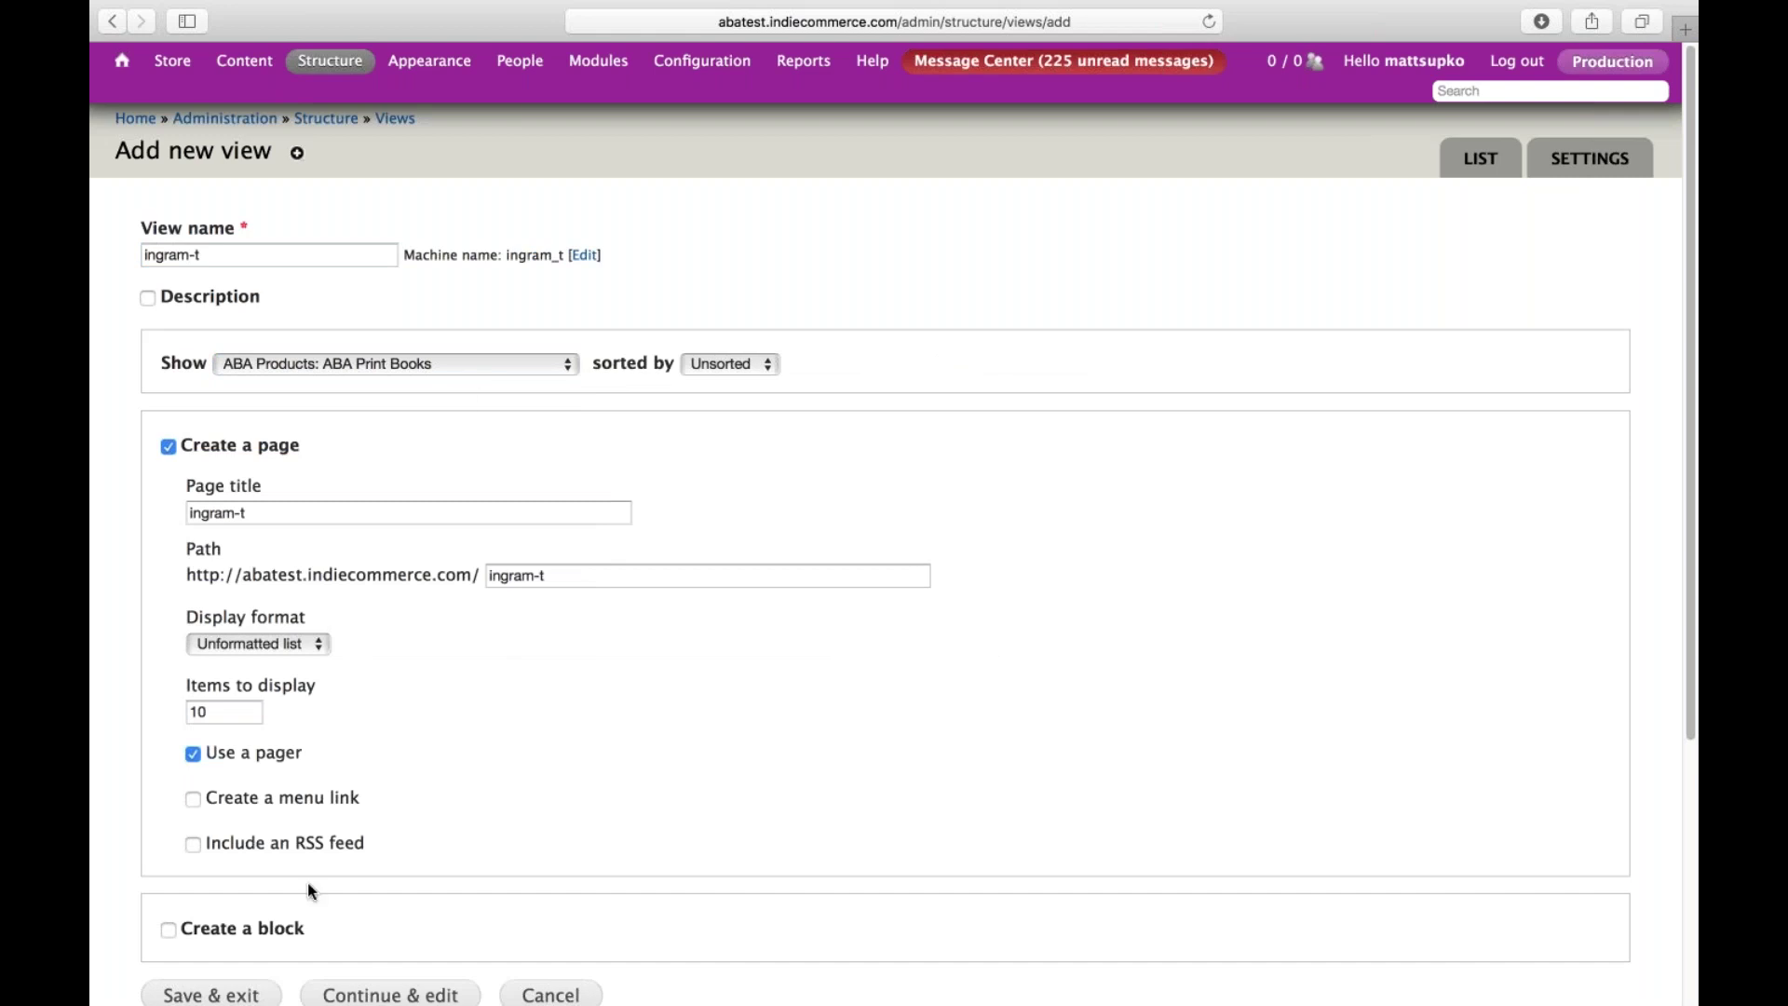
left_click(390, 994)
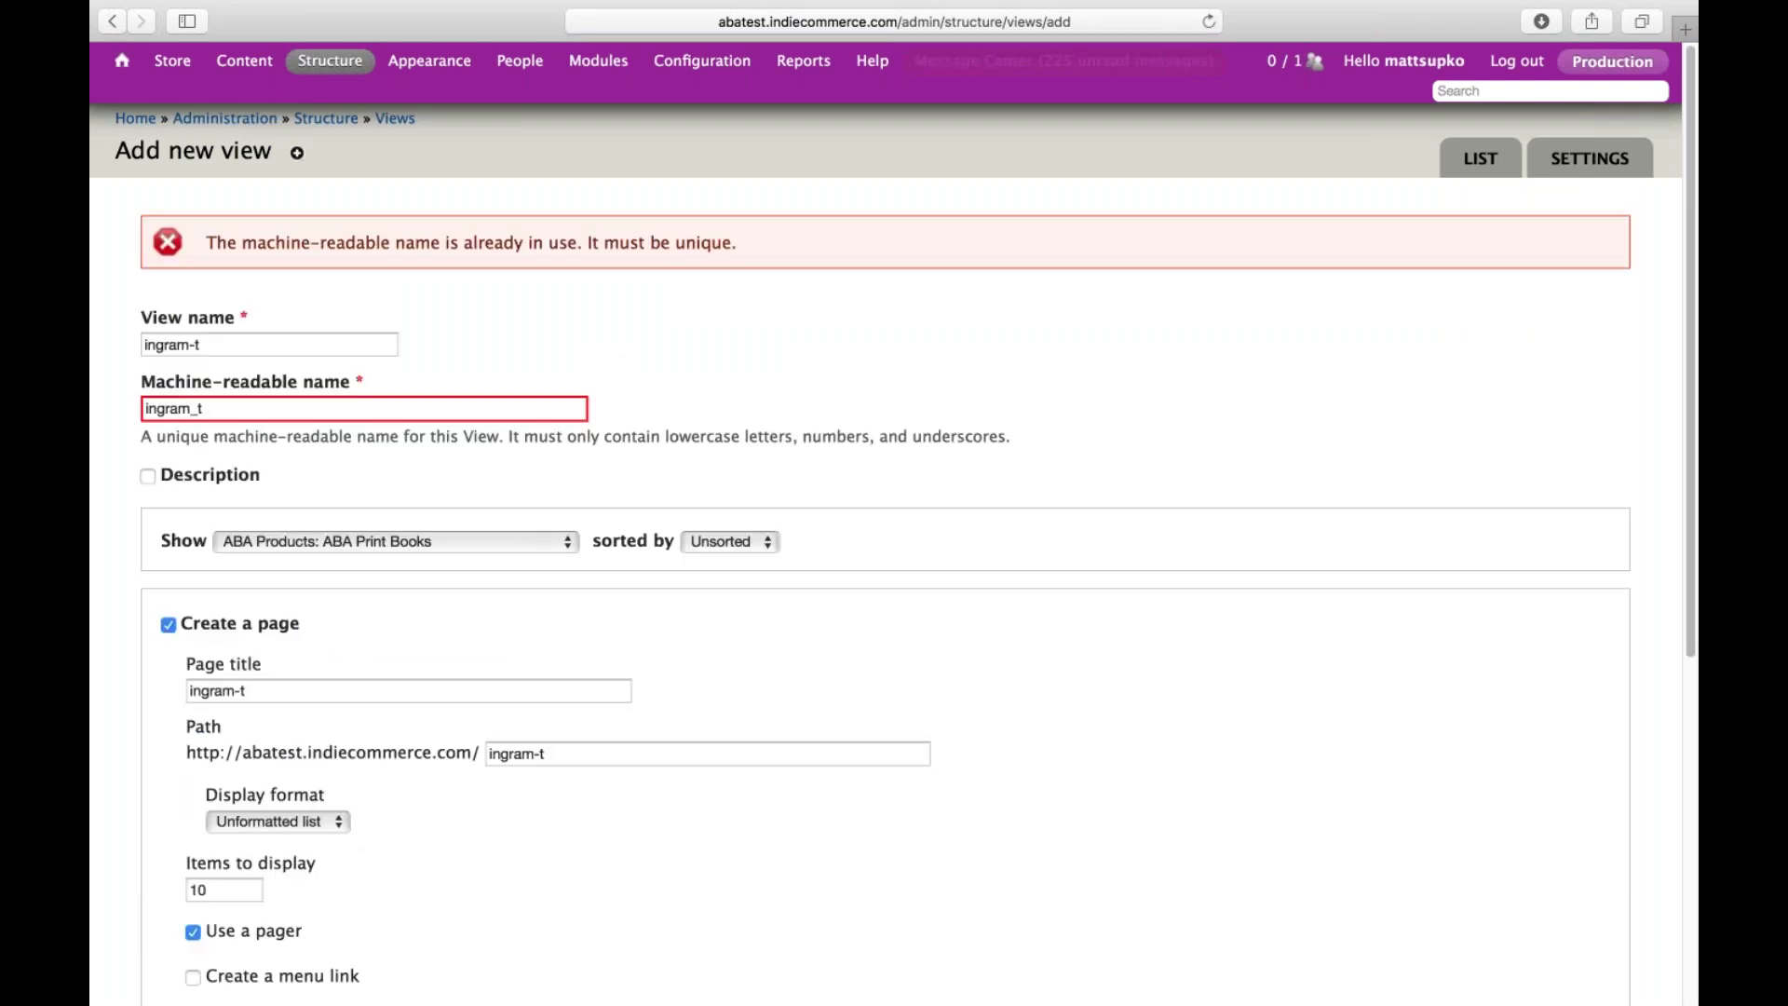
Step: Change the duplicate machine name to ingram_tt and the page path to ingram-tt, then resubmit
left_click(333, 408)
type("t")
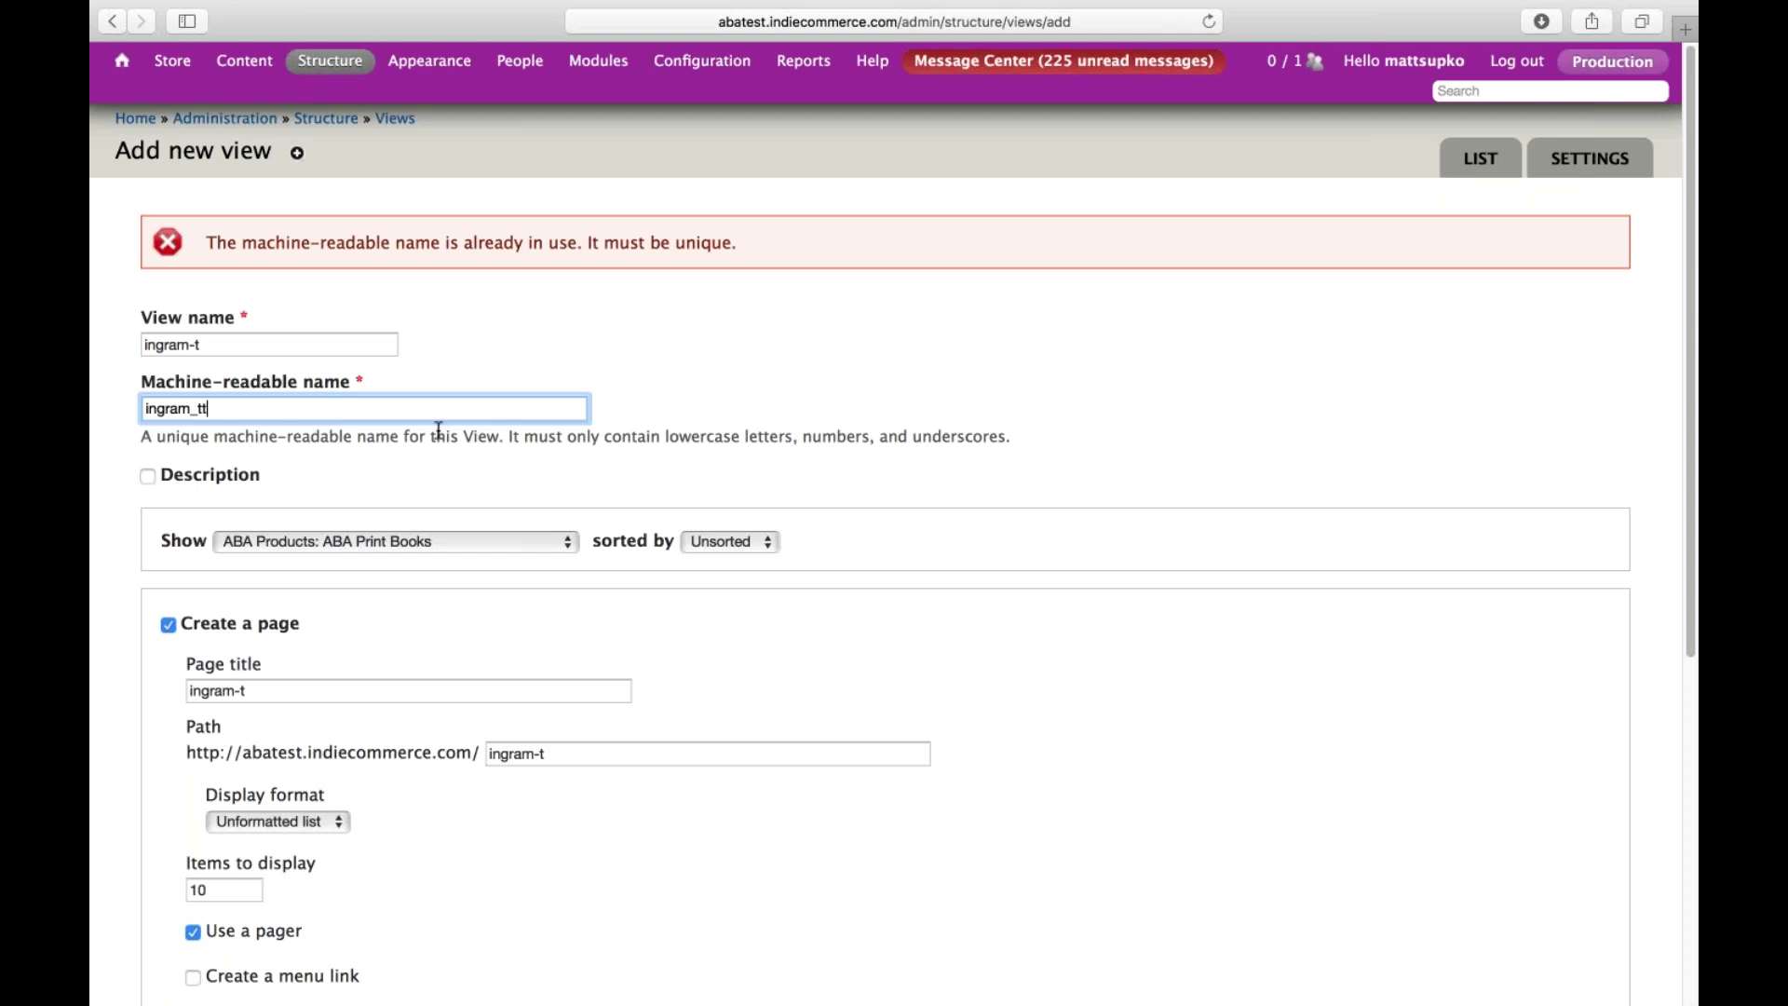
left_click(601, 754)
type("t")
scroll(600, 753, "down", 1)
scroll(540, 645, "down", 5)
key("Return")
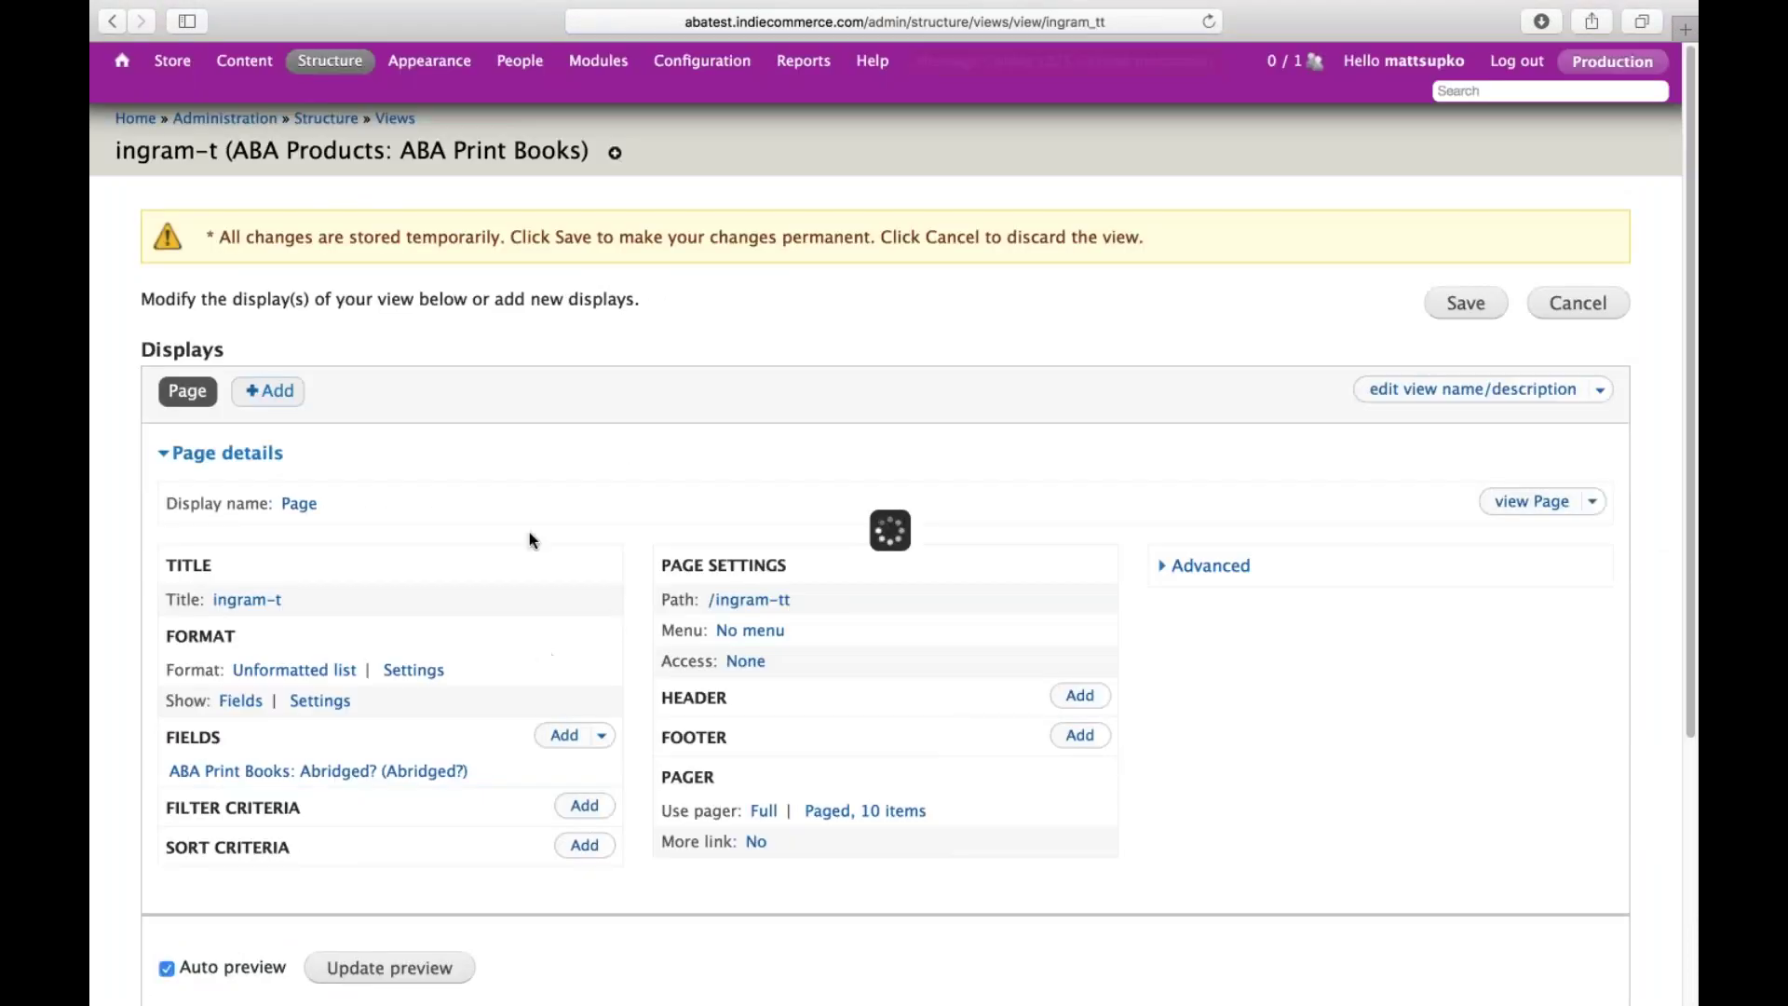
Step: Remove the Abridged field from the ingram-t view
scroll(730, 405, "down", 1)
scroll(730, 405, "down", 8)
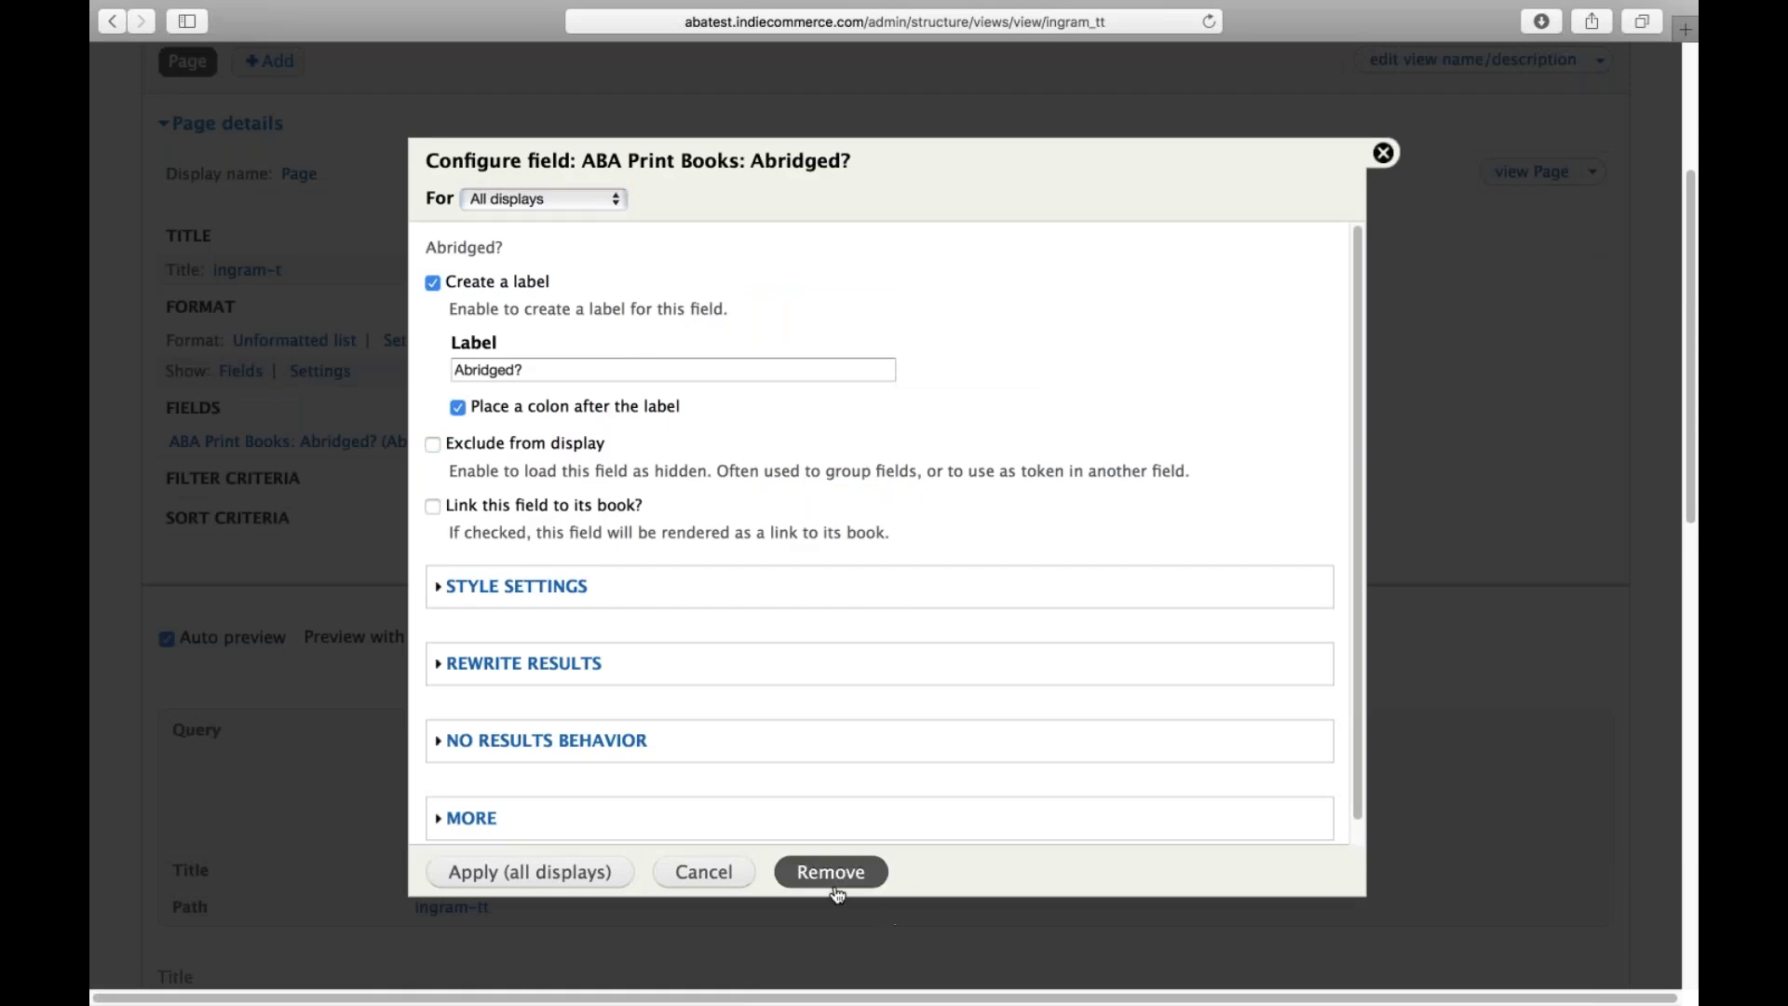
left_click(831, 872)
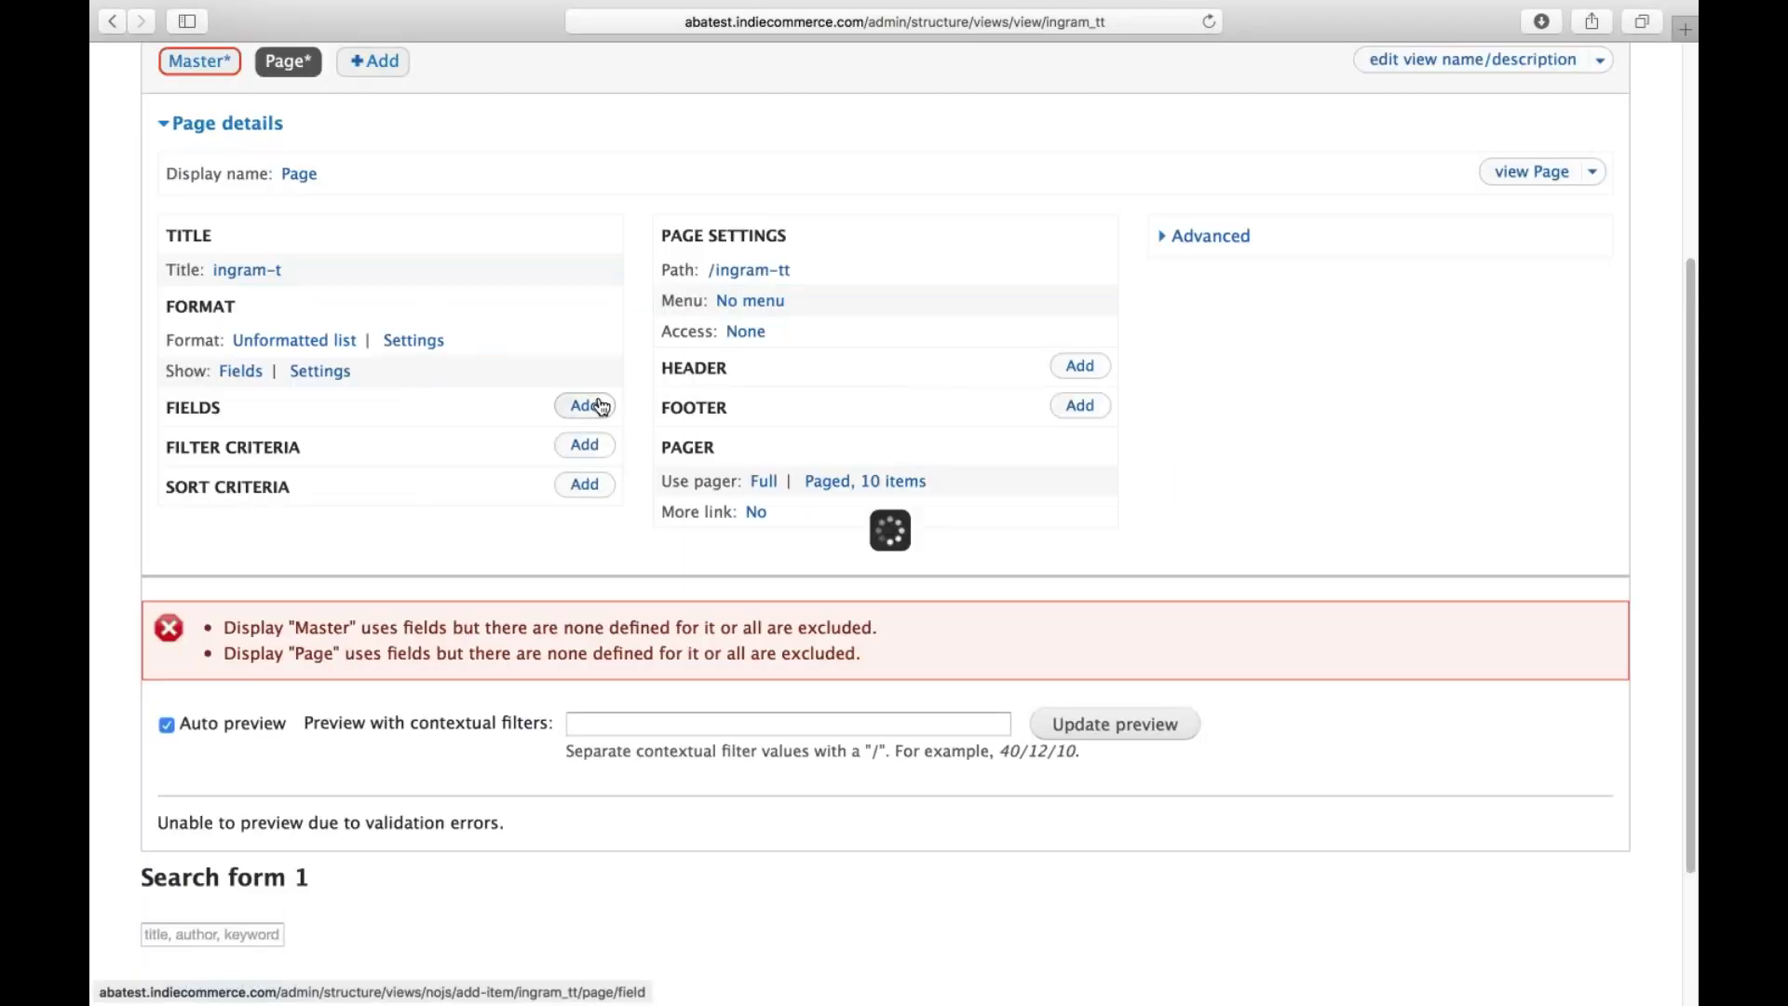
Step: Add the ABA Print Books: Title field to the view with default settings
left_click(600, 407)
left_click(642, 285)
type("ti")
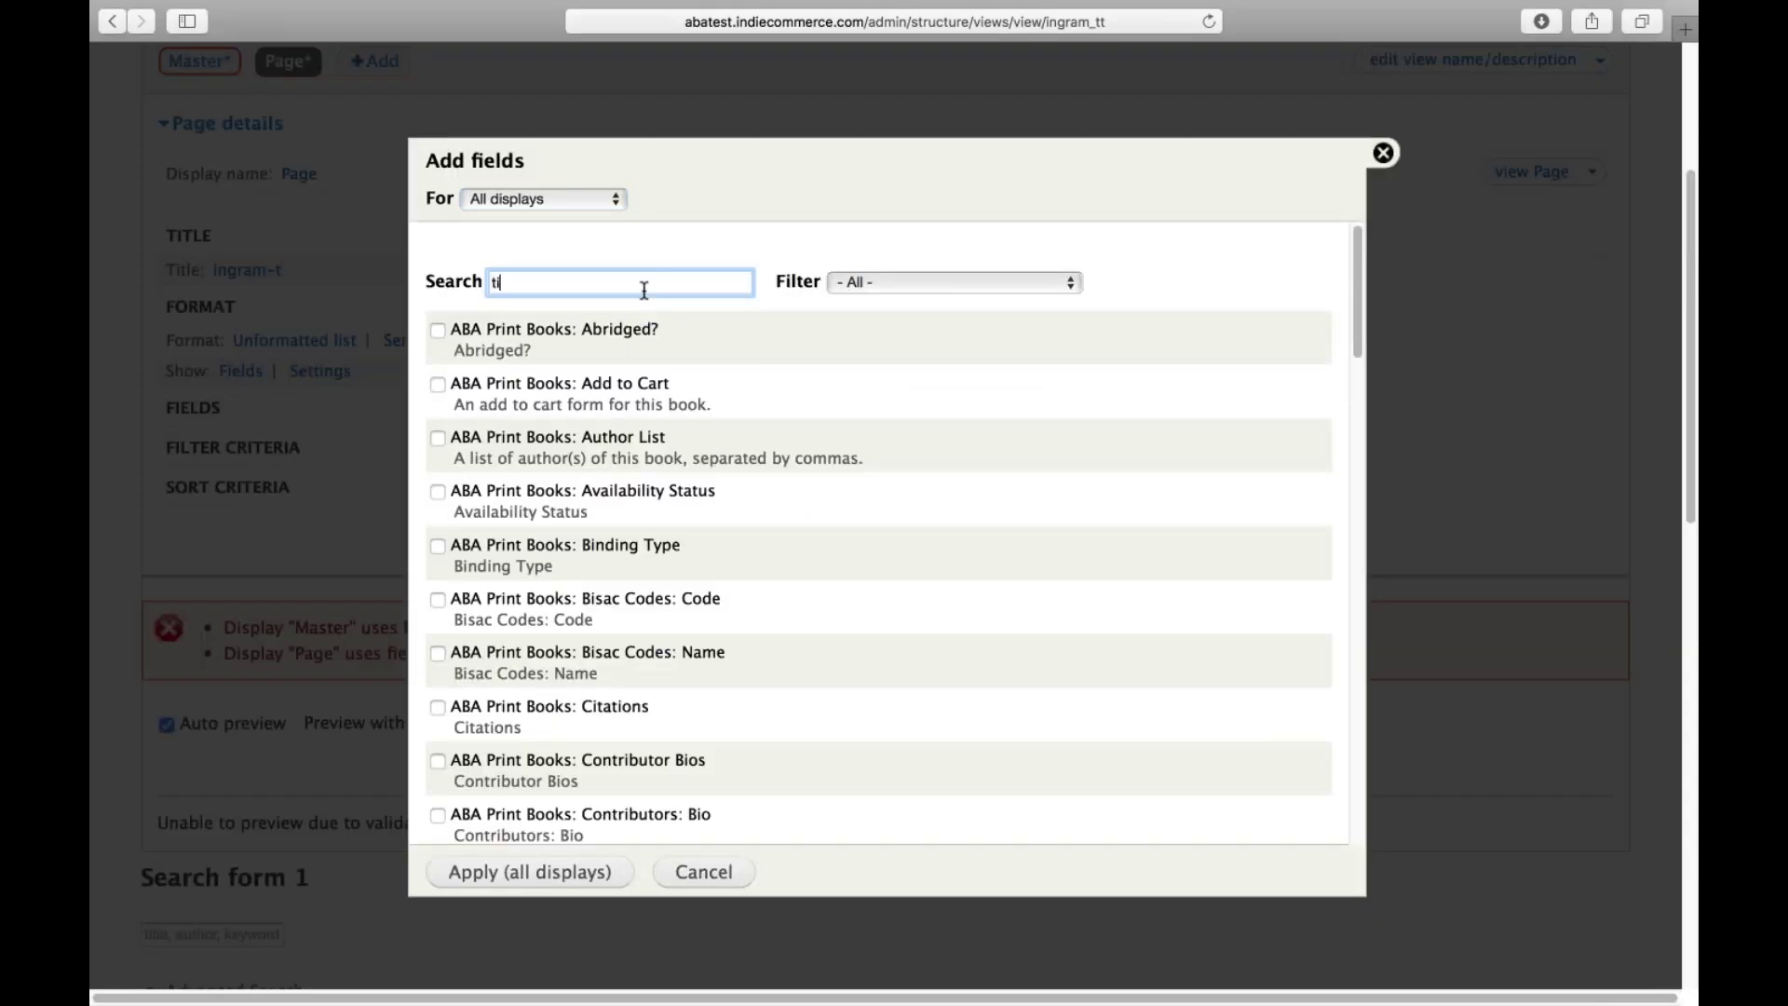
type("tle")
left_click(527, 330)
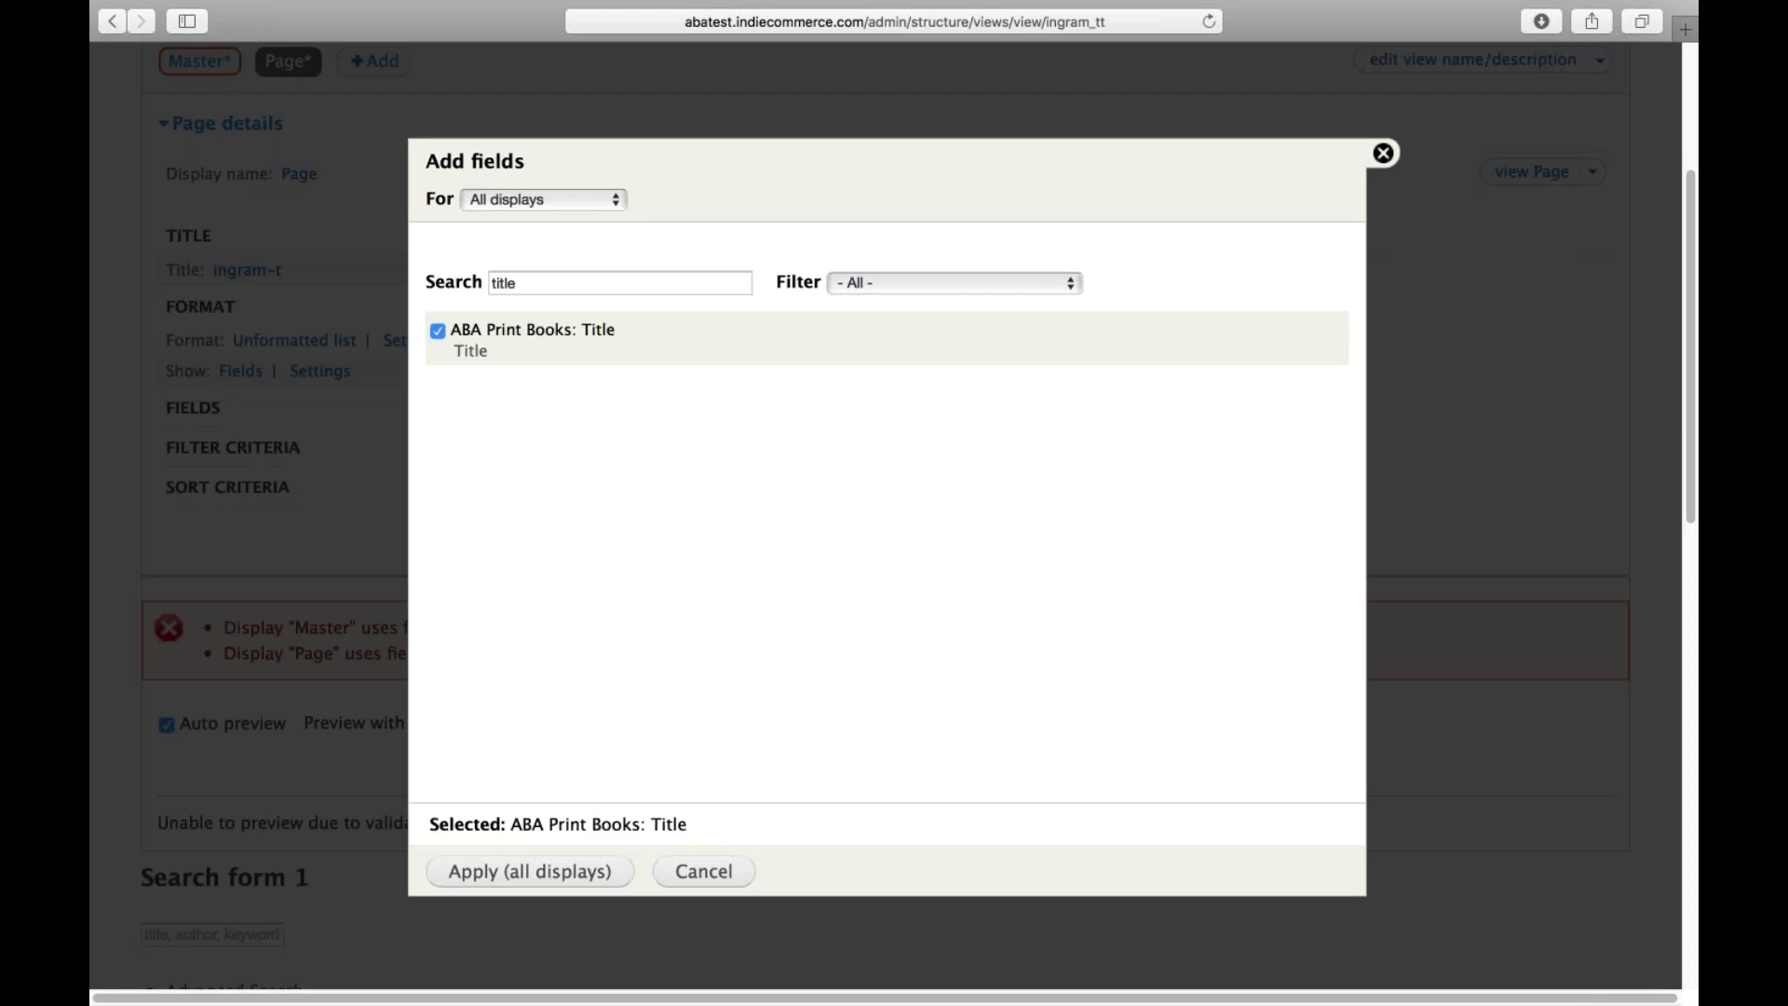
left_click(558, 872)
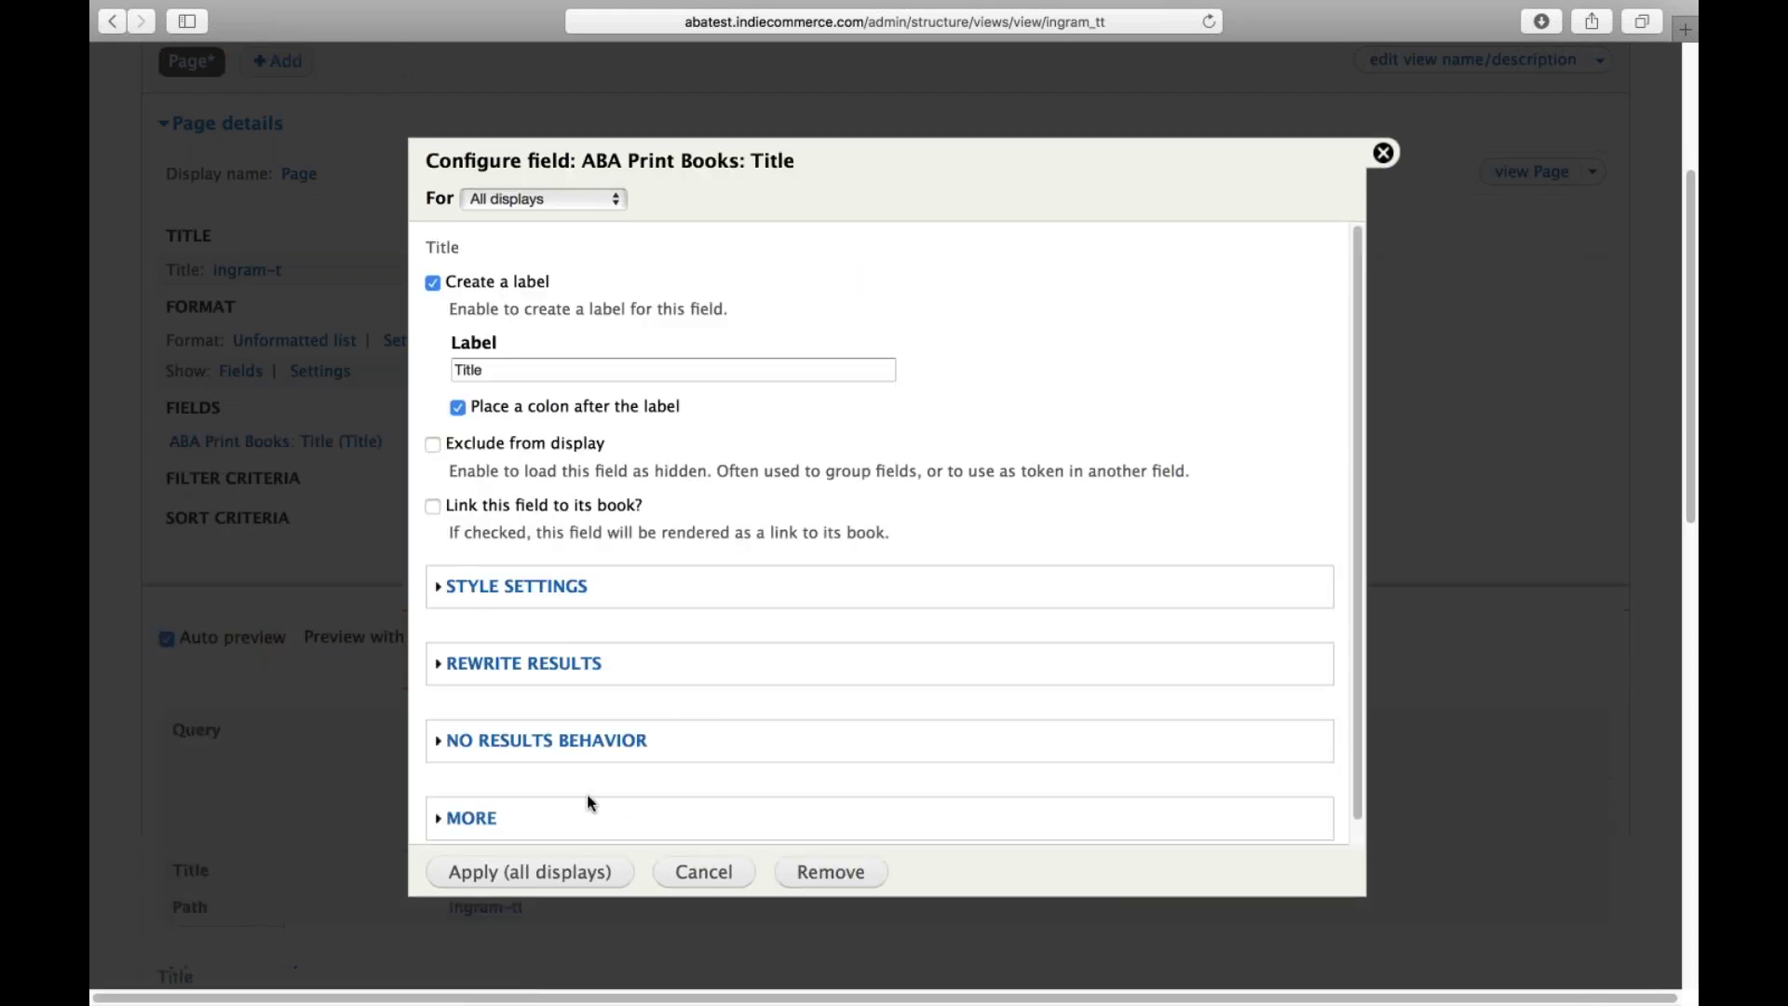
left_click(530, 872)
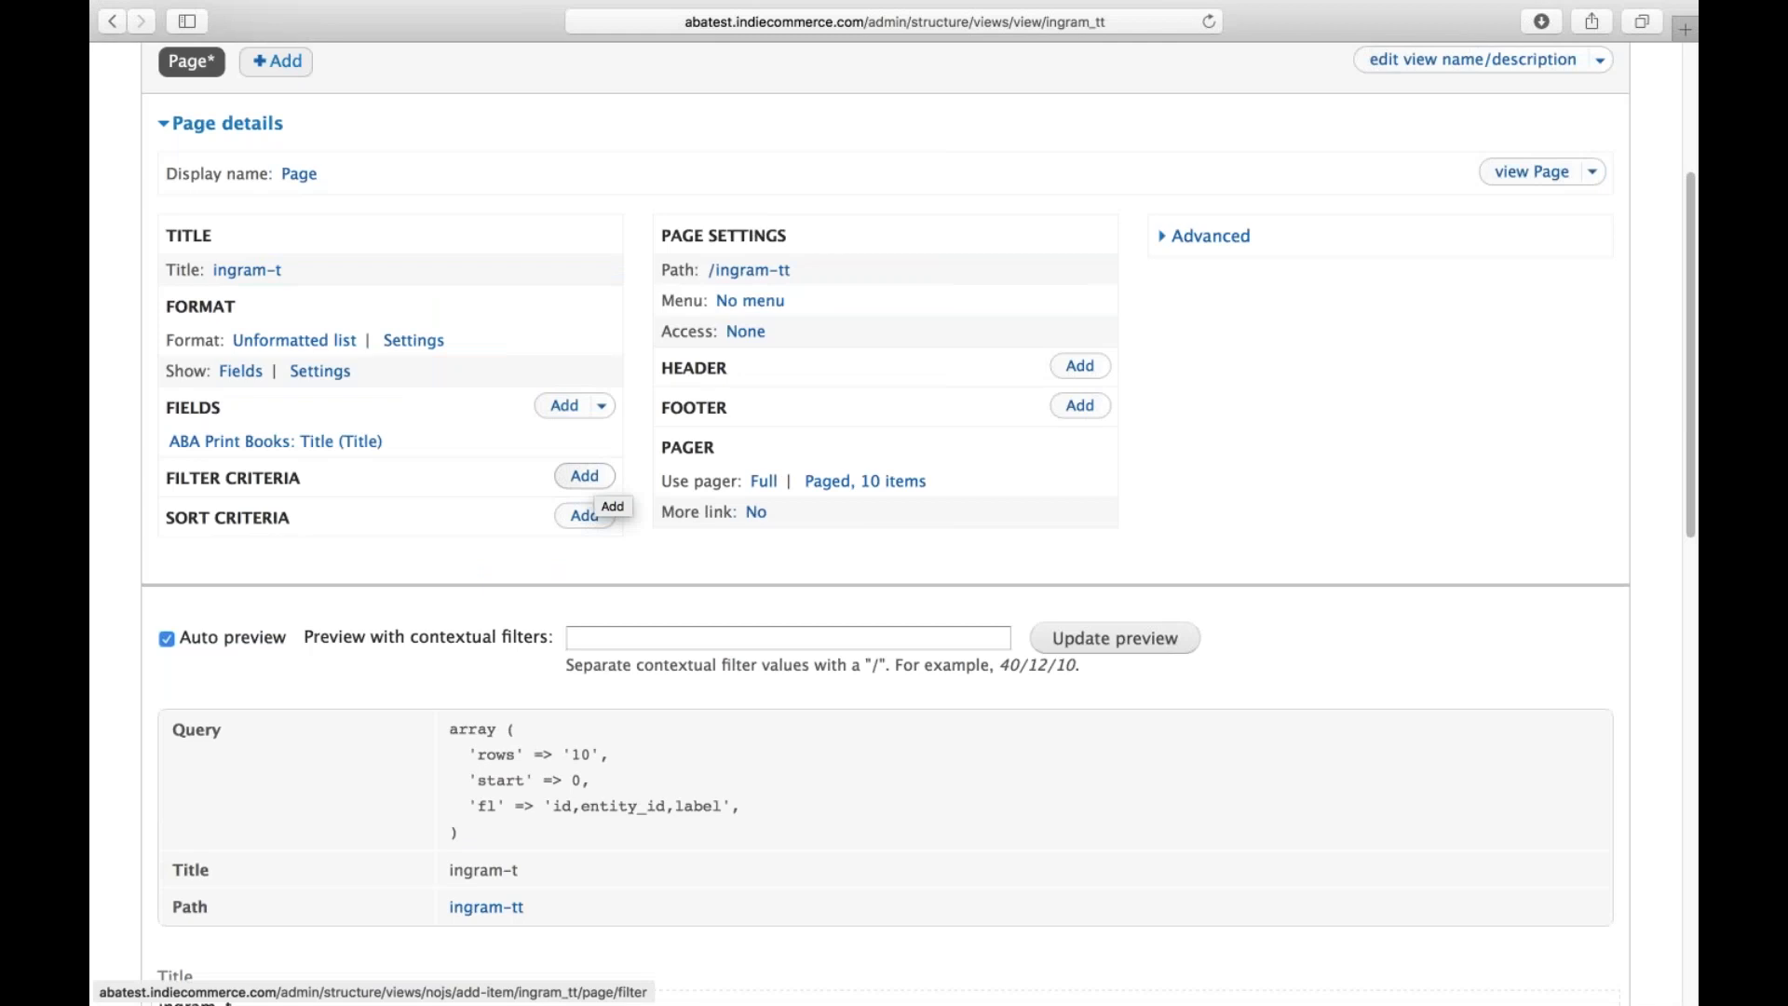
left_click(586, 480)
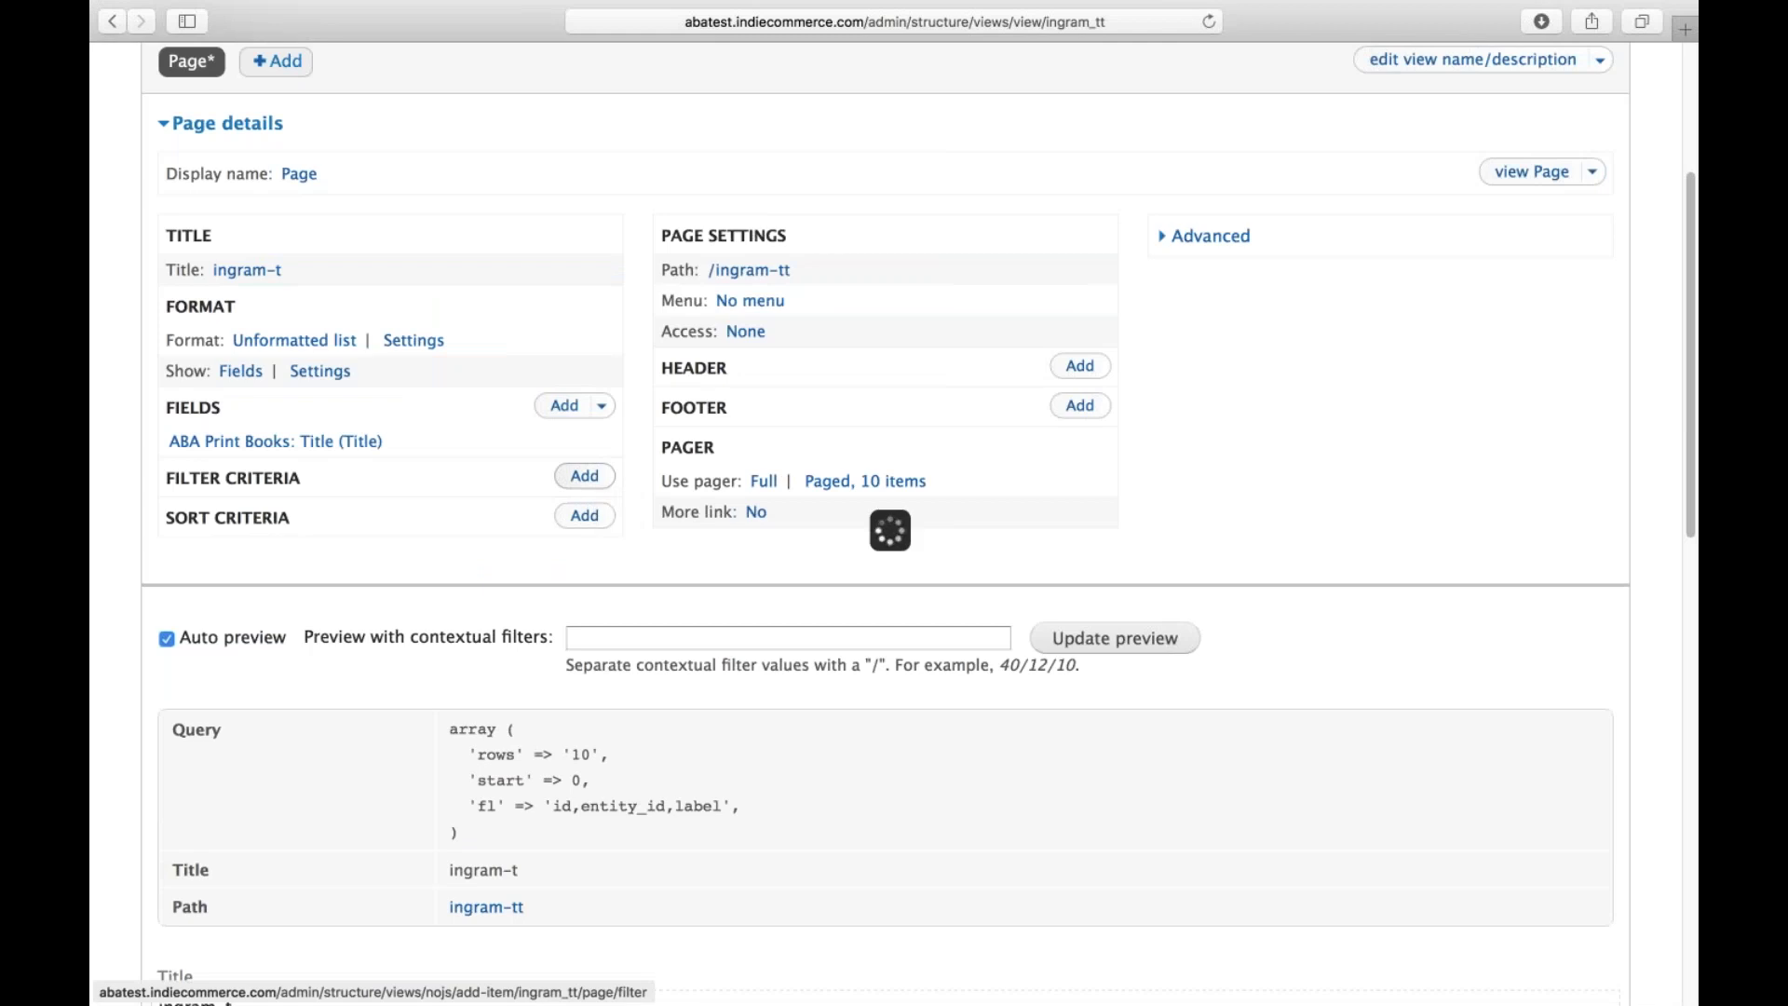
Step: Add an ABA Print Books: Type filter with value ingram-T for all displays
type("type")
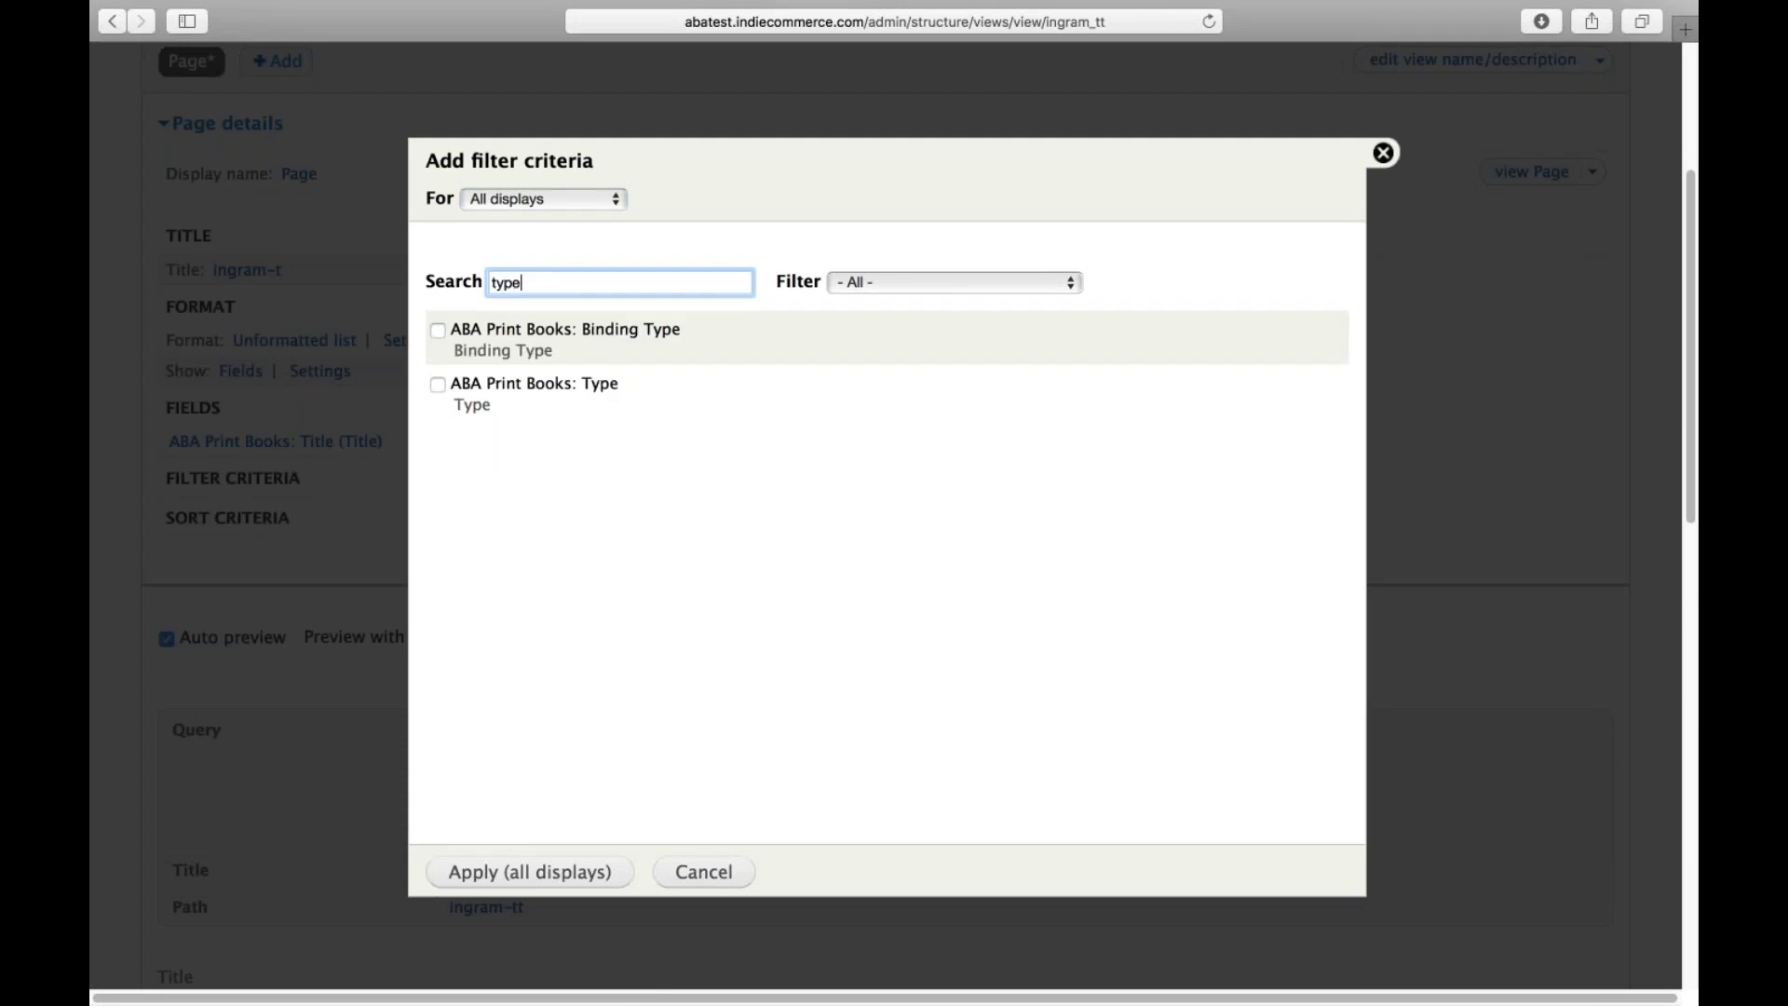
left_click(438, 384)
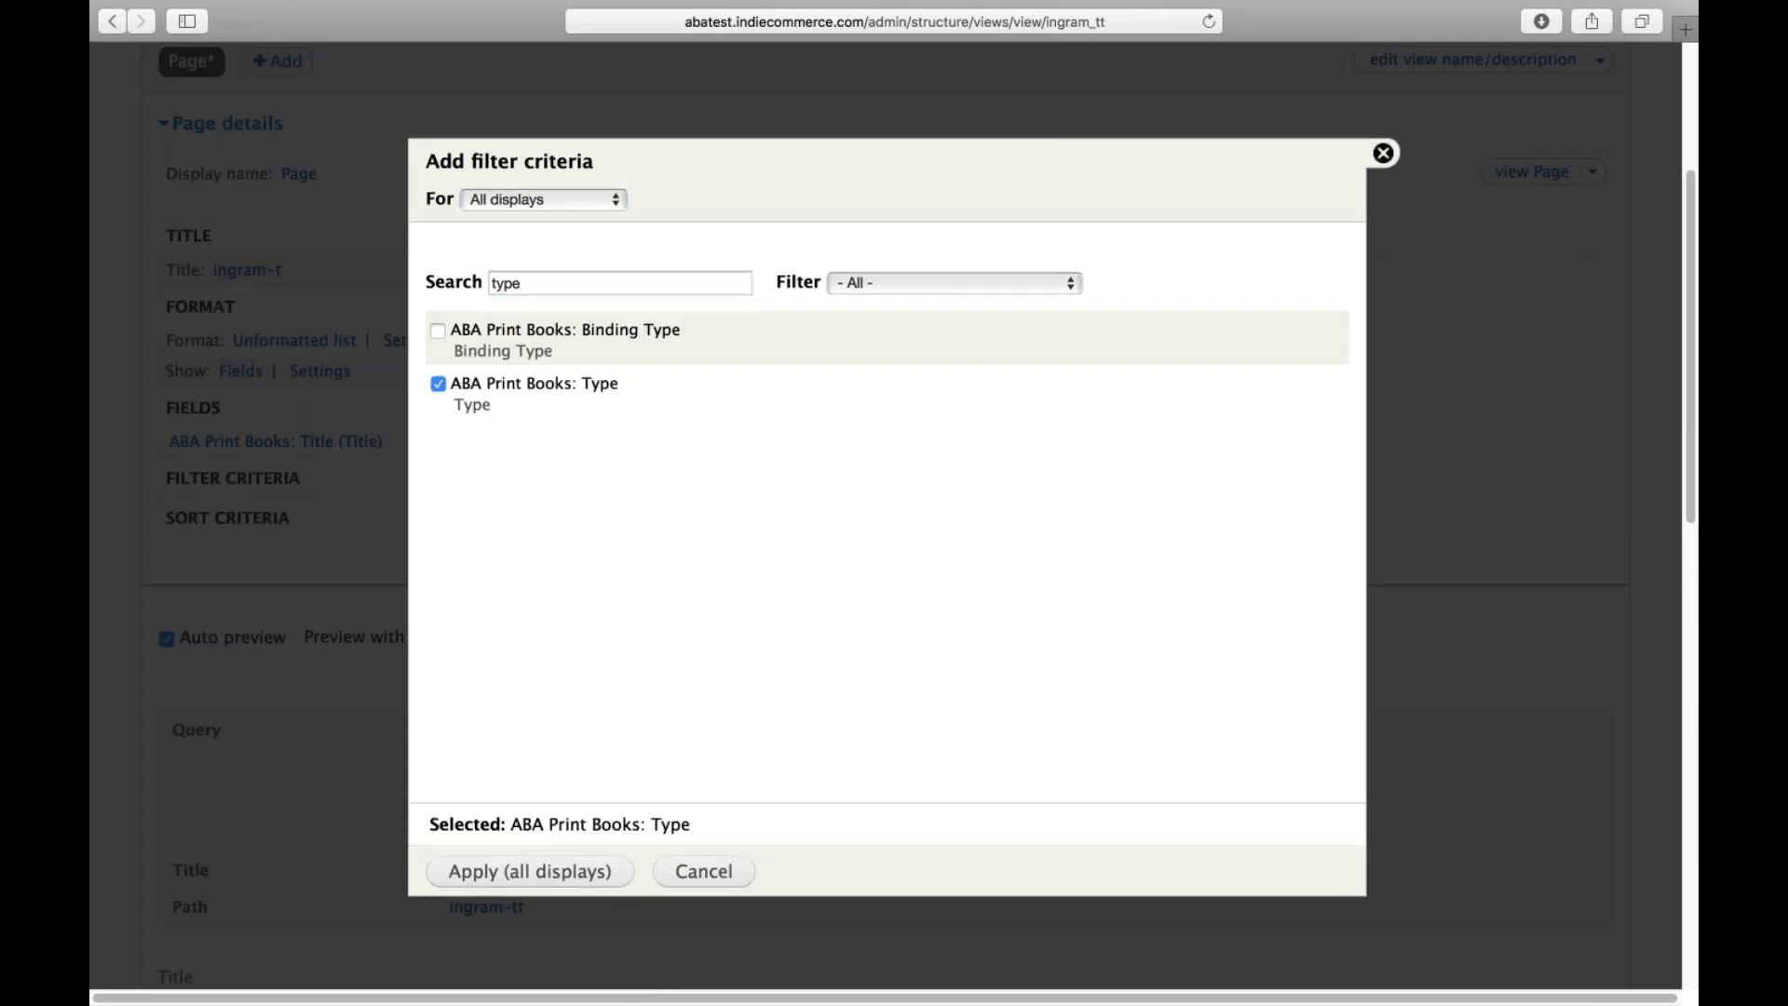
left_click(587, 872)
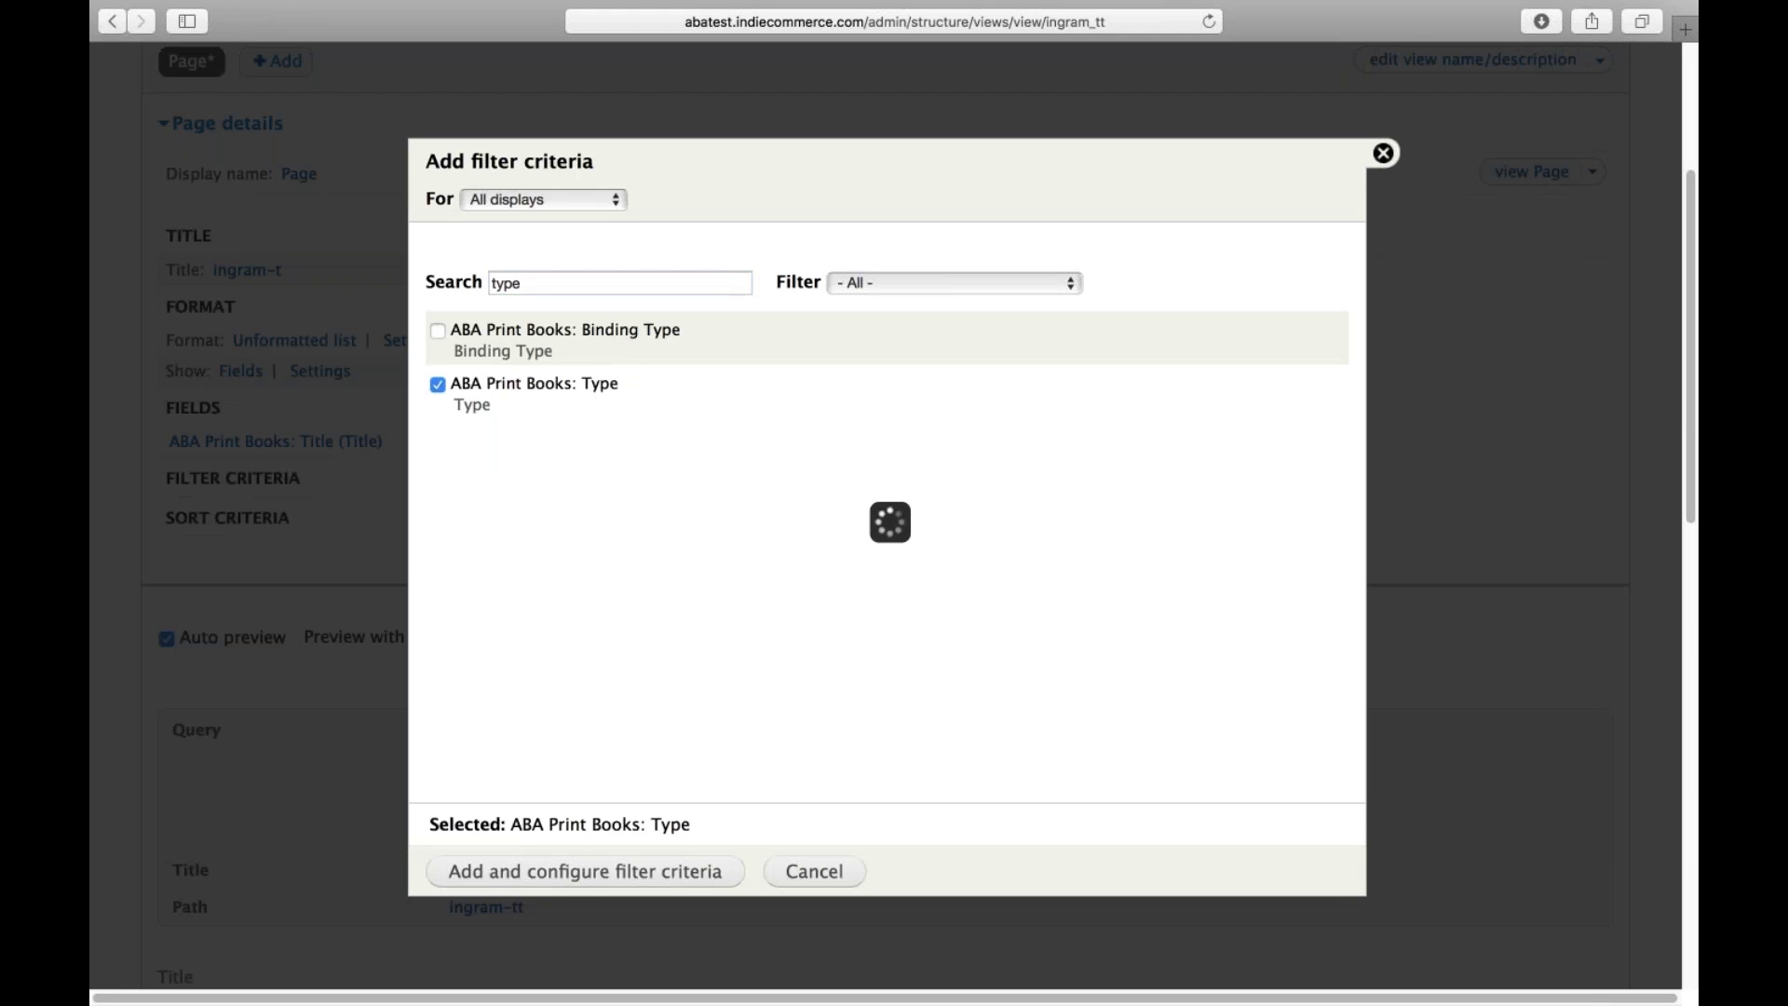
left_click(779, 436)
type("ingram-T")
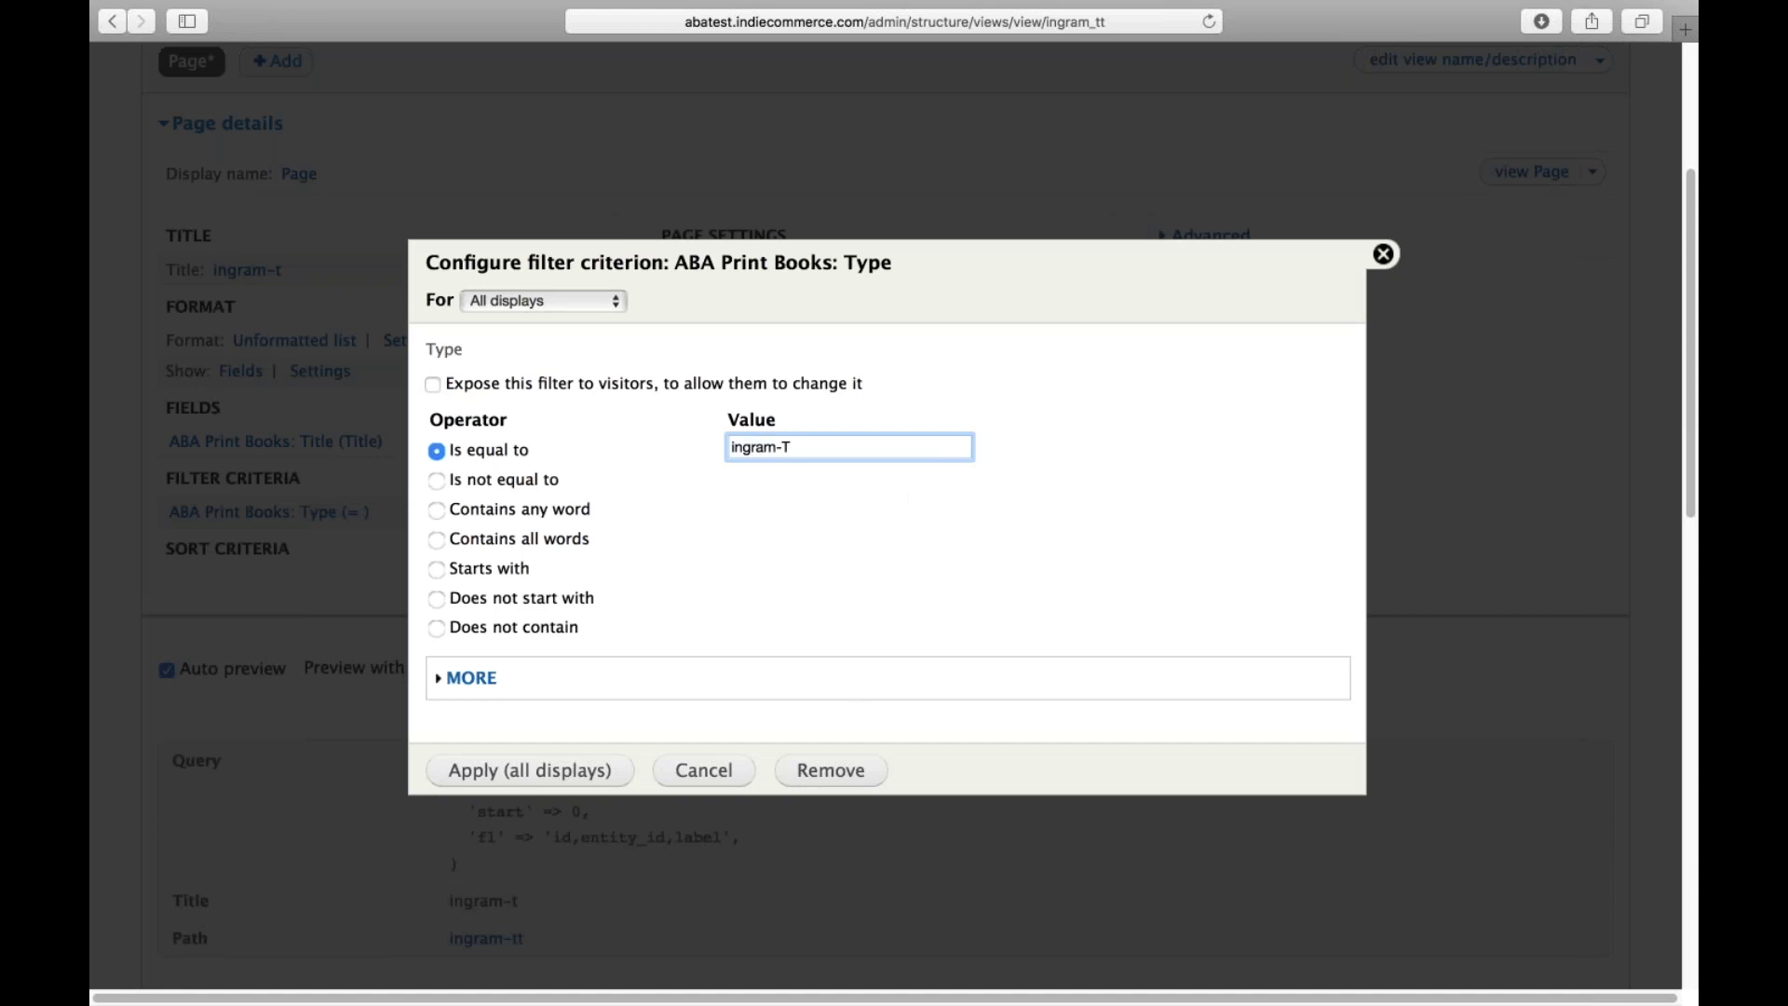
left_click(576, 781)
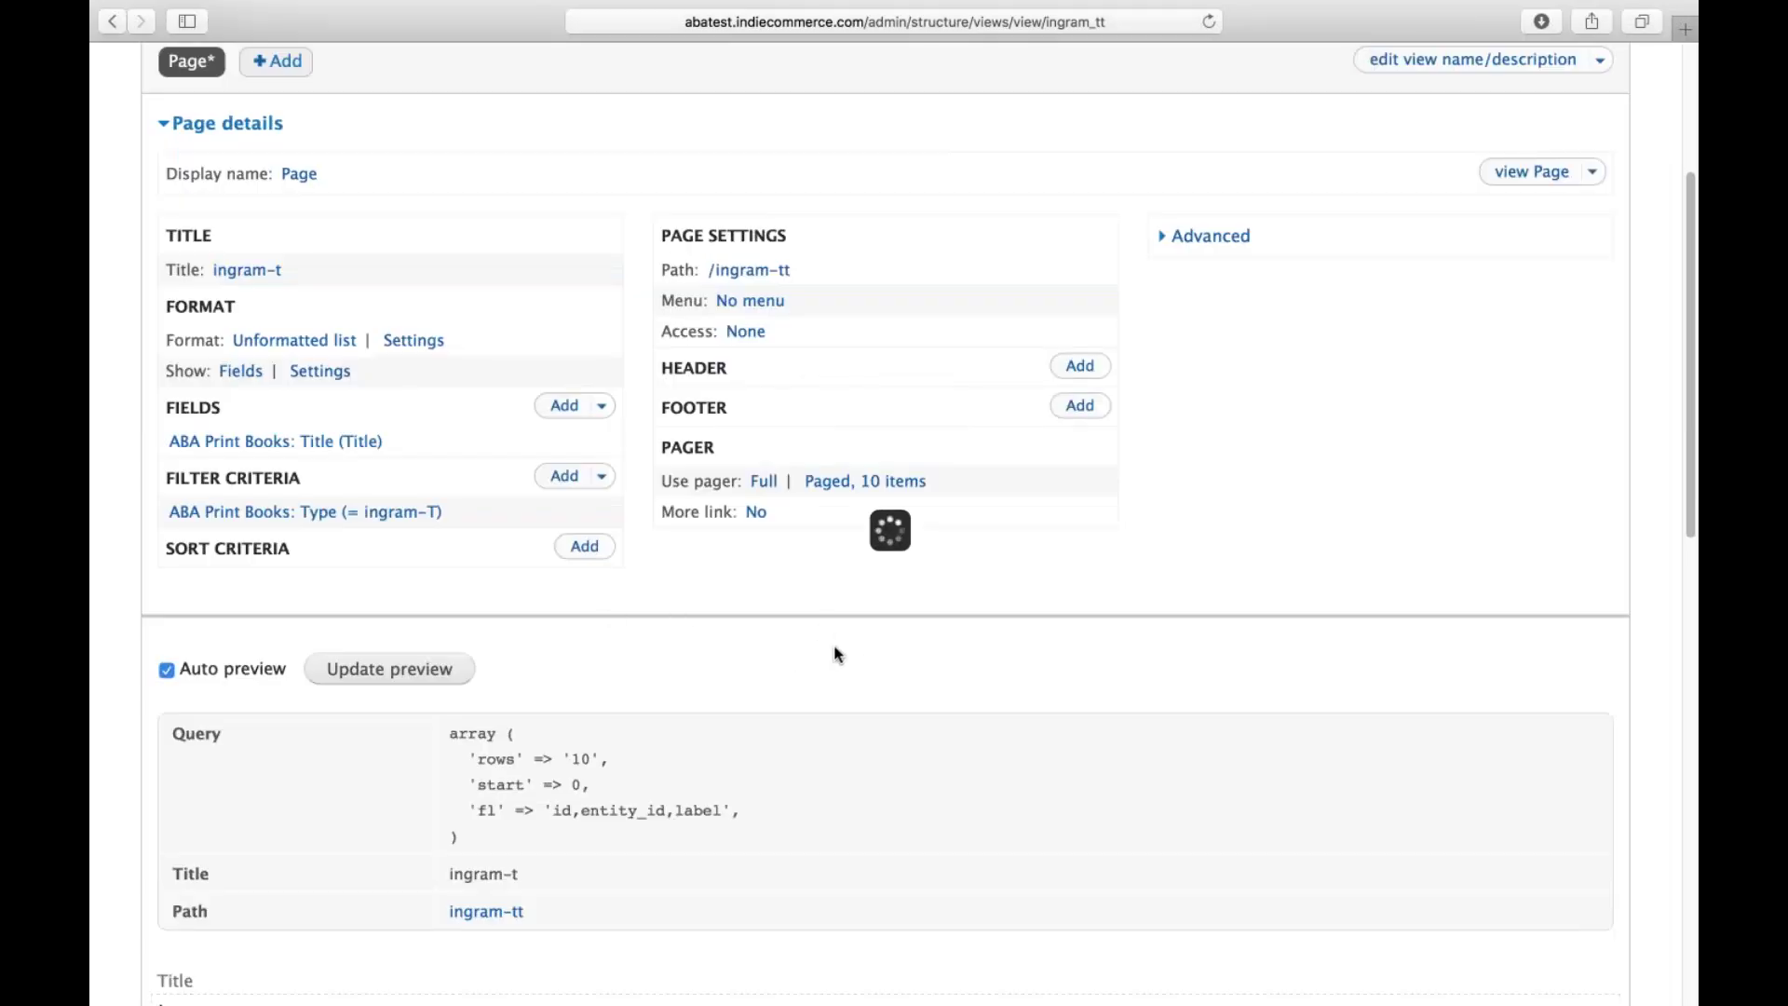
scroll(979, 639, "down", 3)
scroll(979, 642, "down", 3)
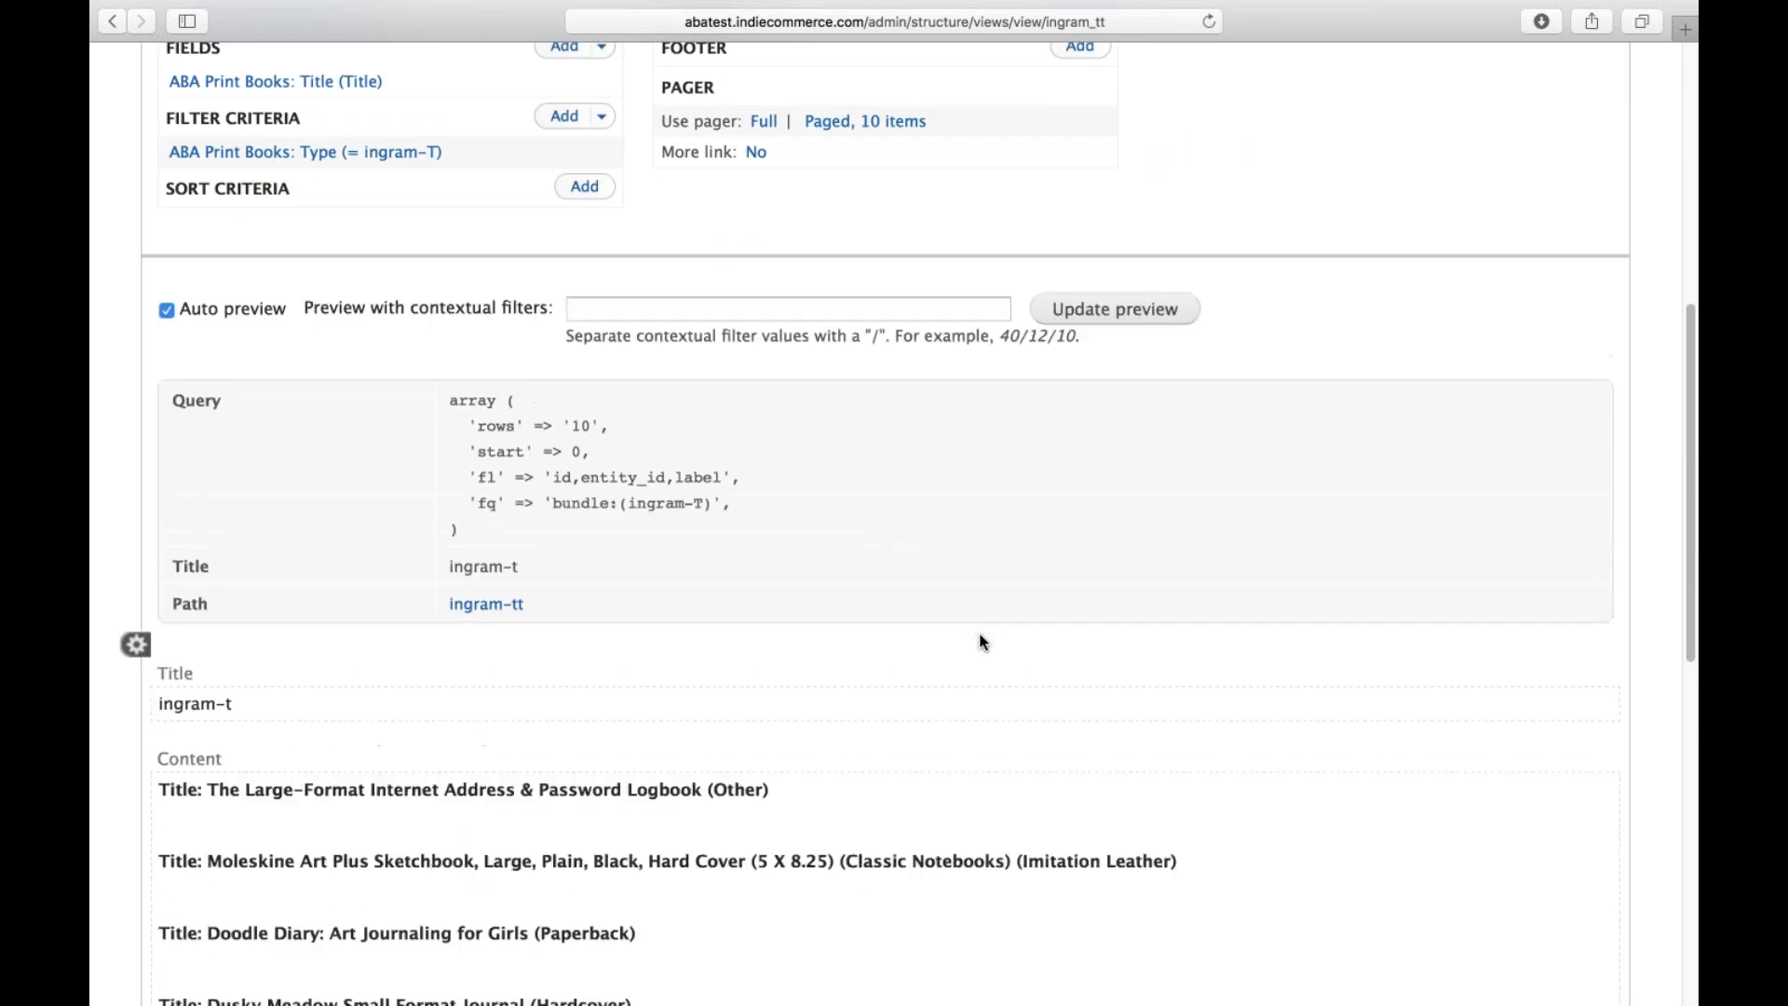
scroll(979, 640, "down", 5)
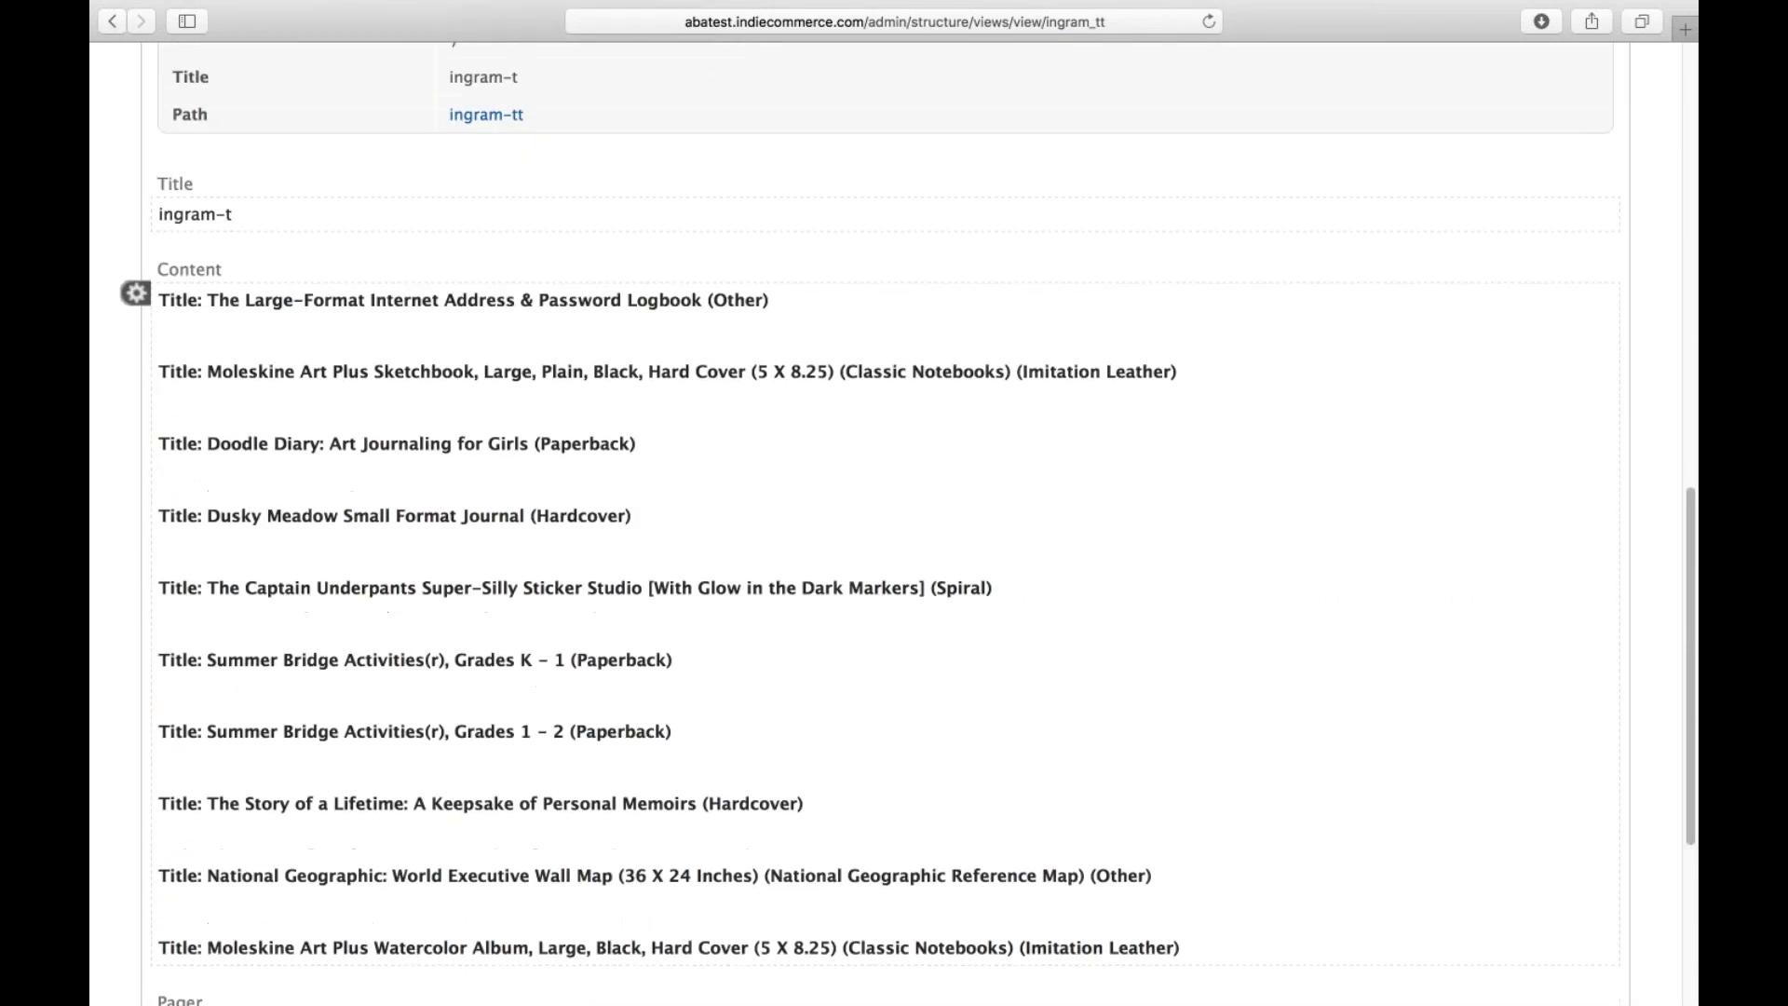
scroll(500, 649, "down", 3)
scroll(503, 649, "up", 10)
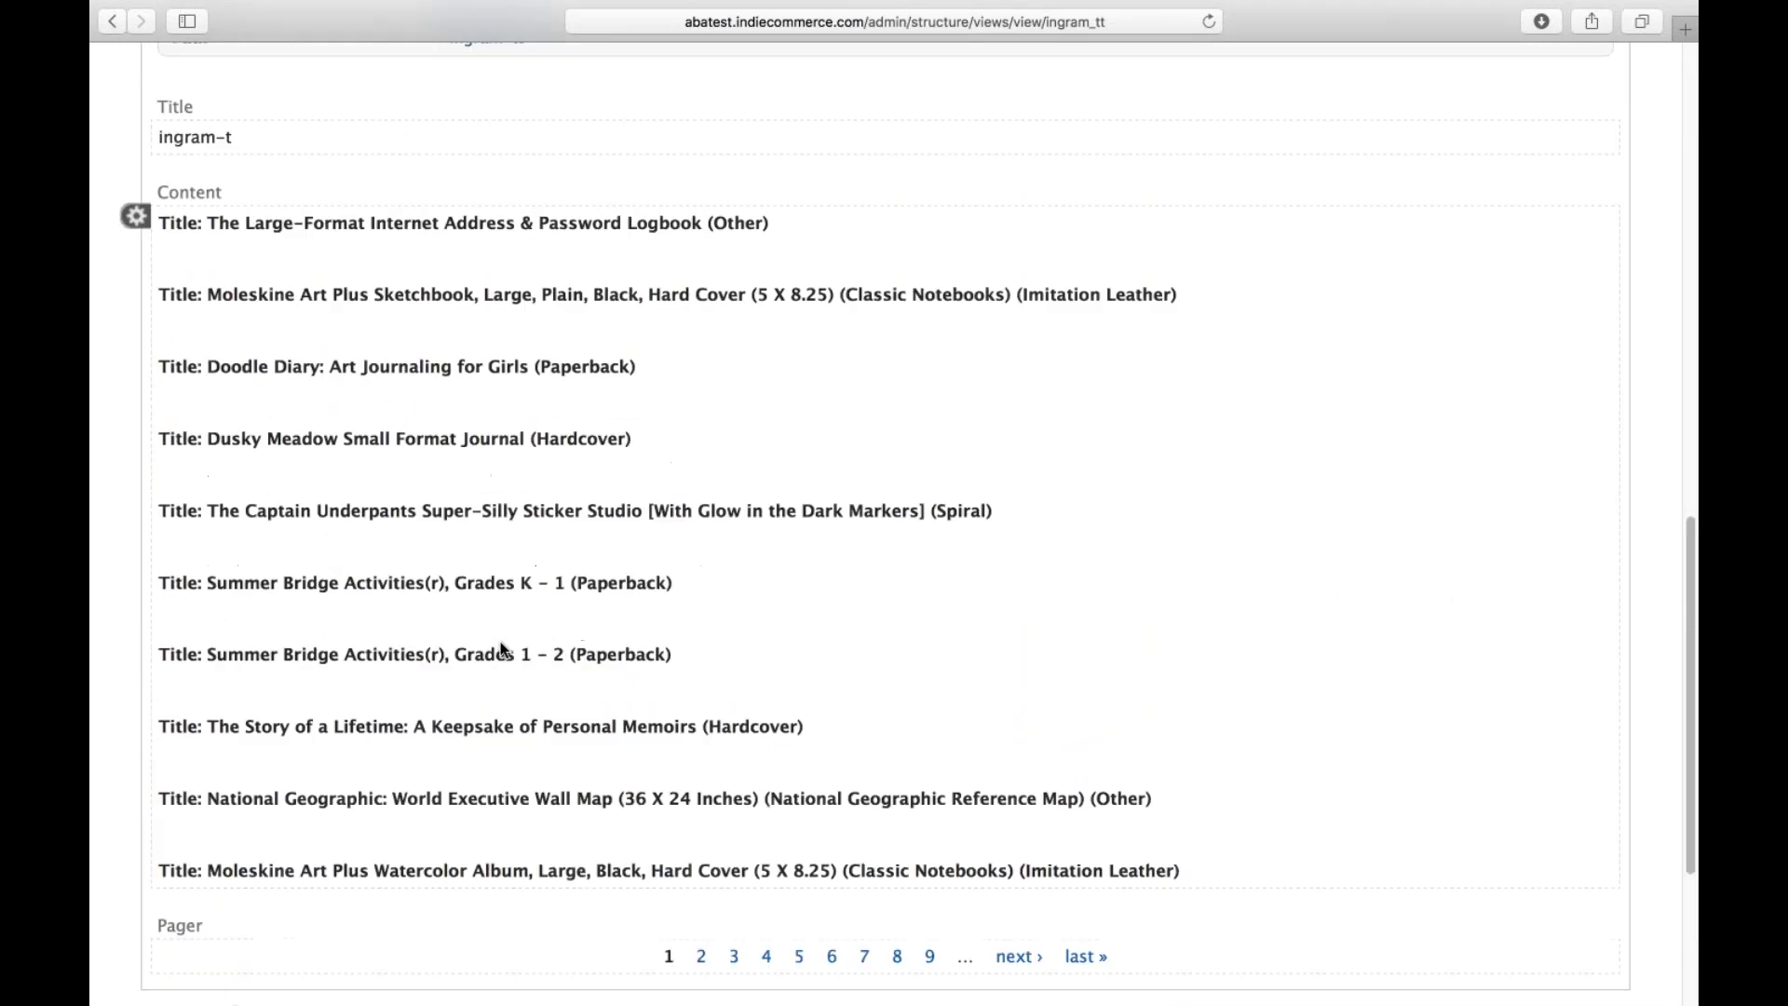
scroll(504, 650, "up", 3)
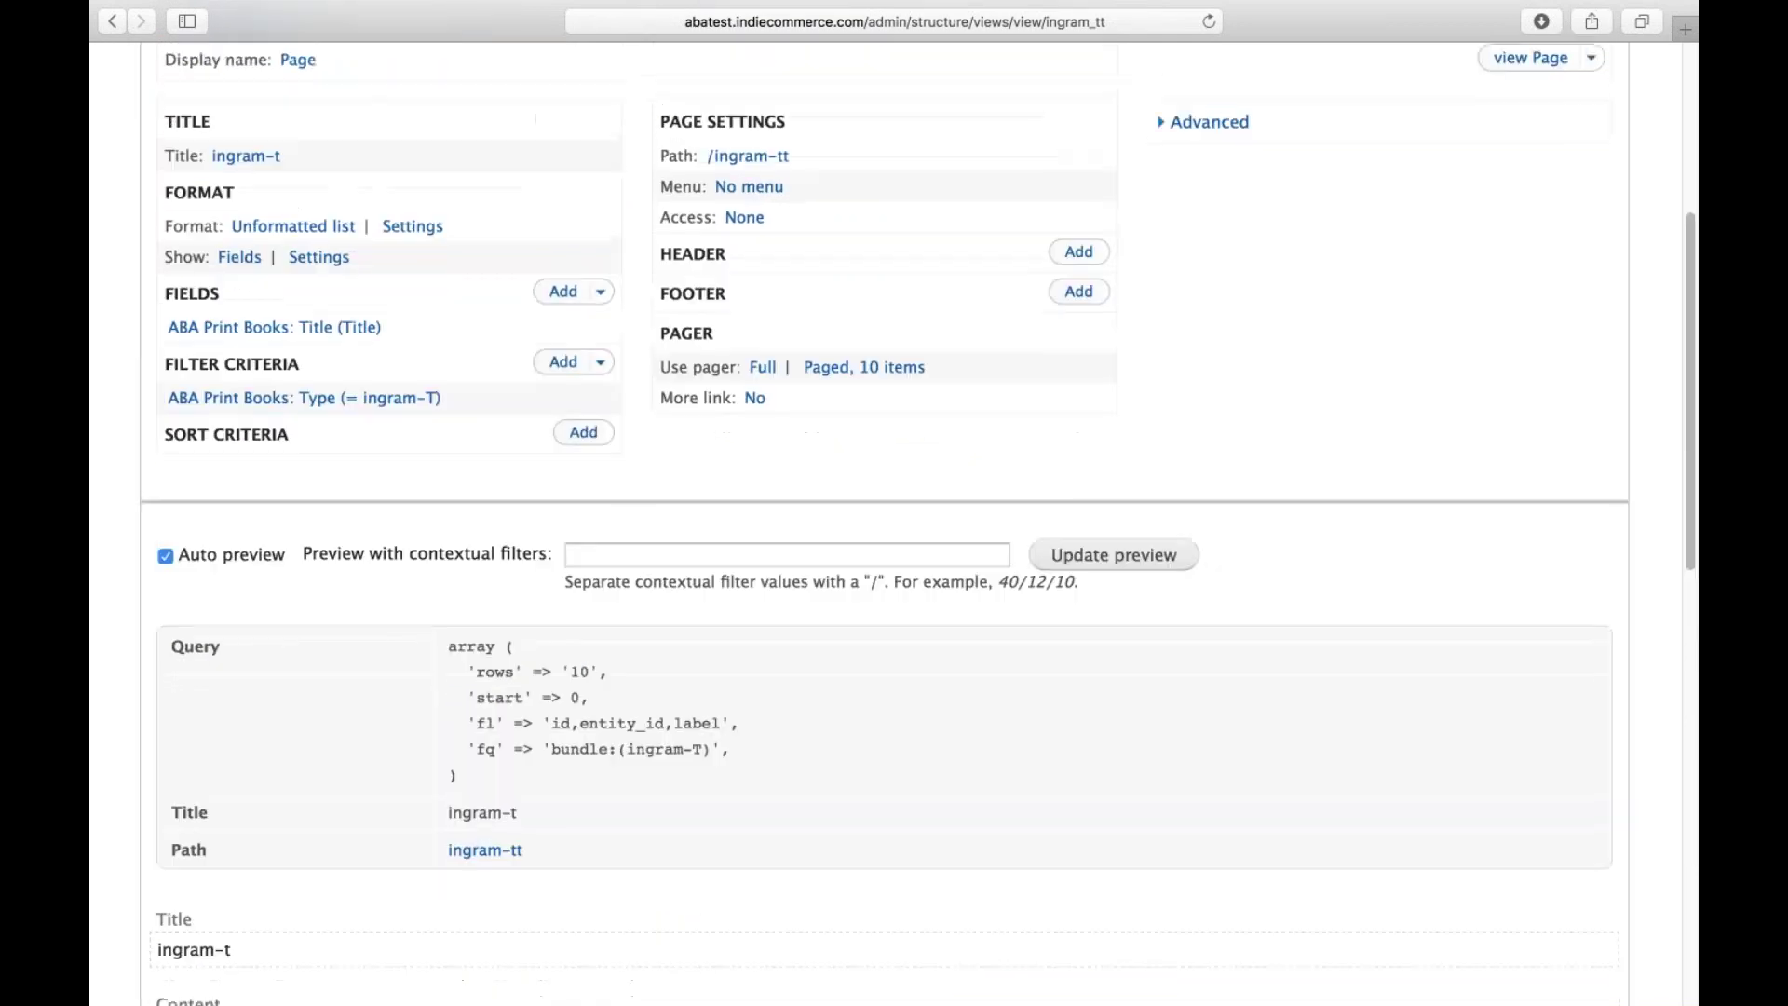
scroll(565, 558, "down", 5)
scroll(564, 289, "up", 6)
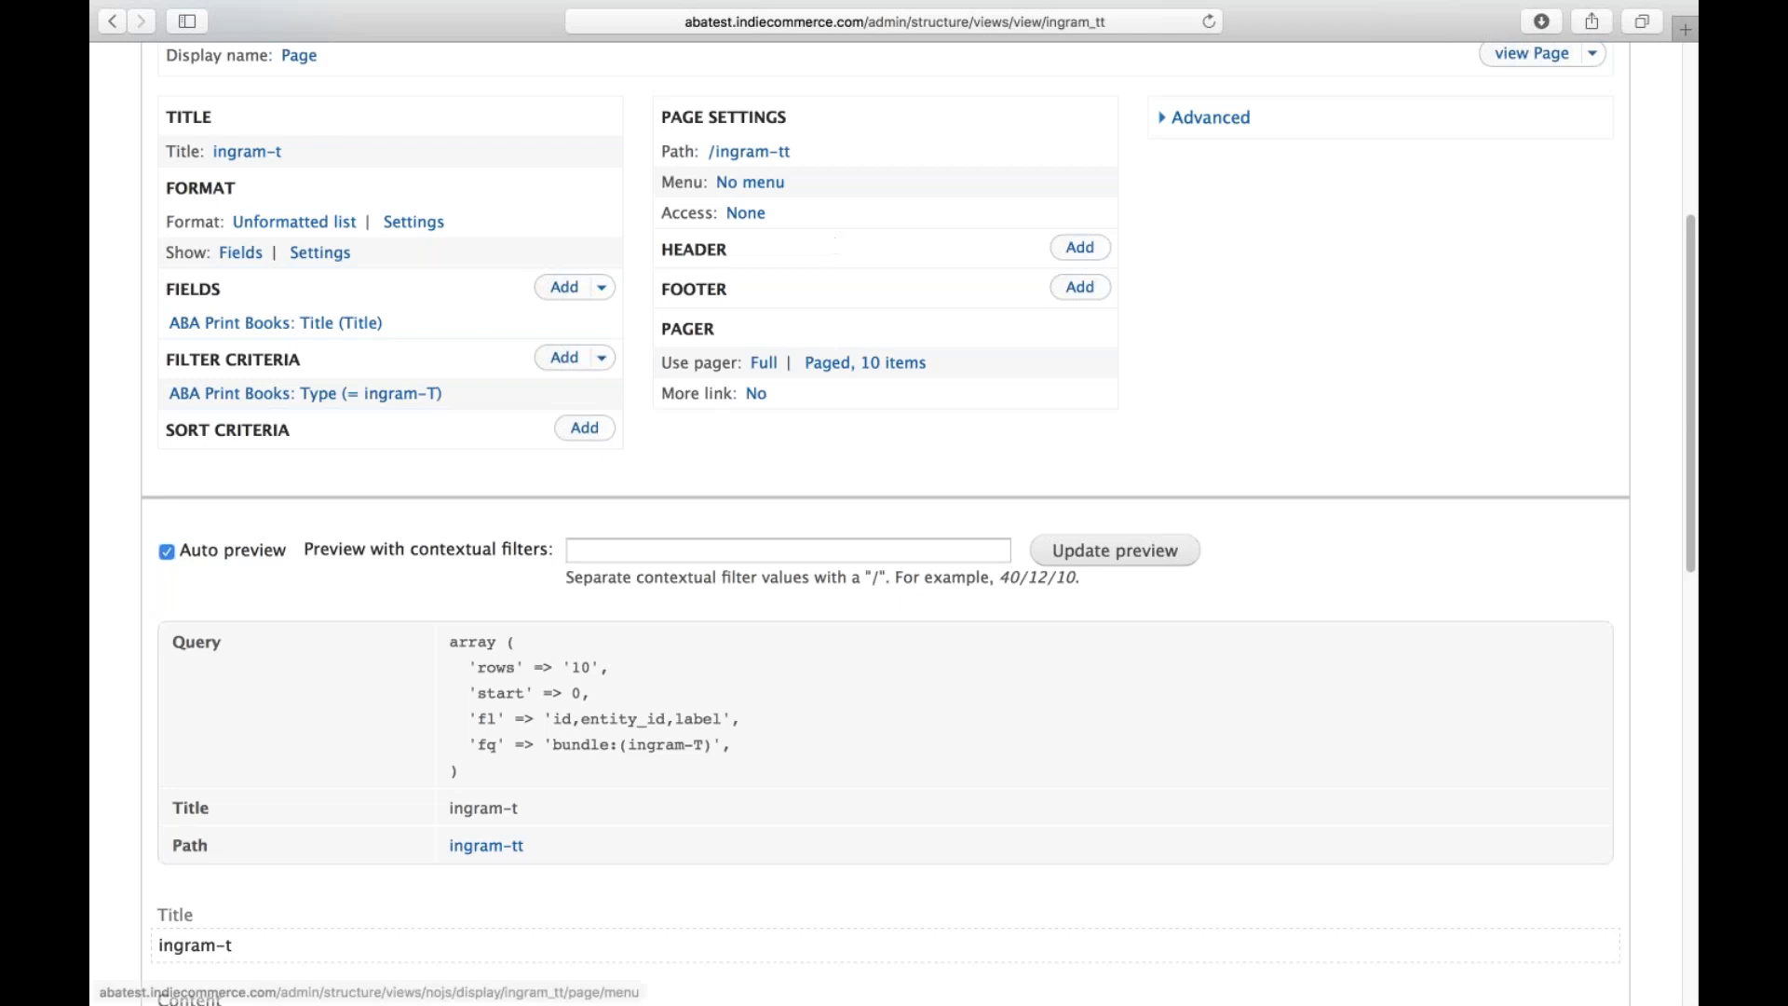
scroll(607, 212, "up", 2)
scroll(607, 210, "up", 5)
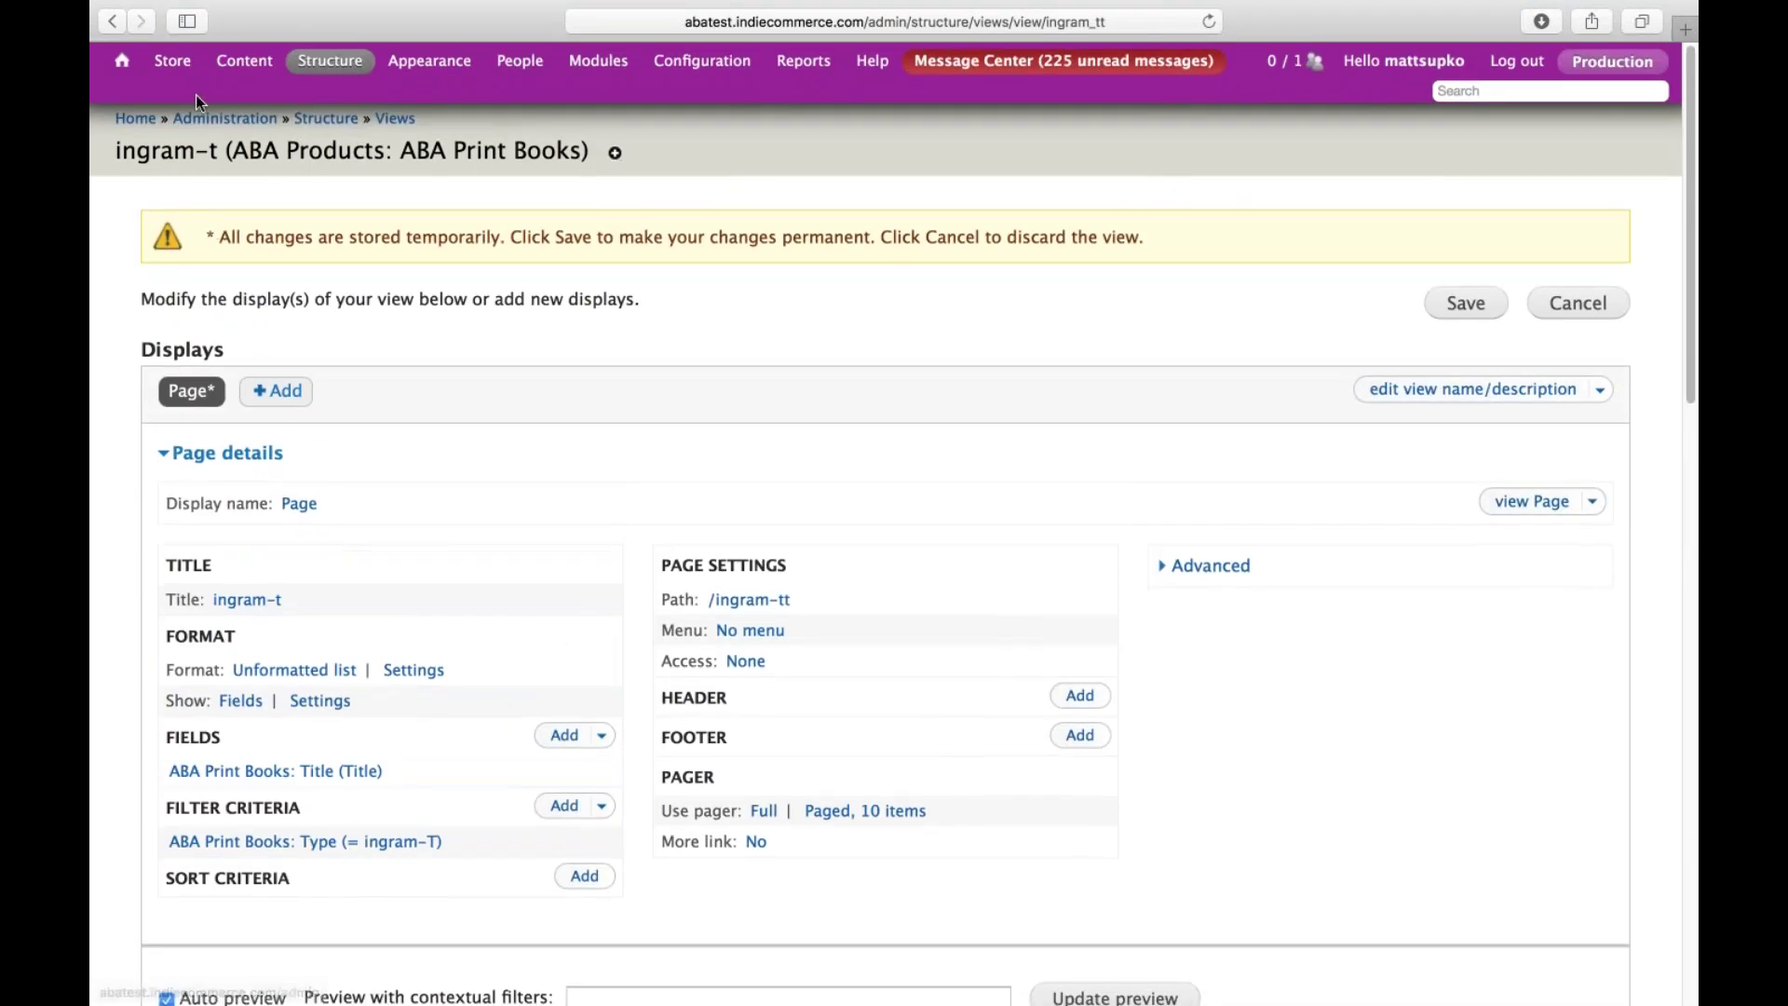
Step: Go to Store > Configuration > Account Information and Preferences > Store Preferences
mouse_move(244, 61)
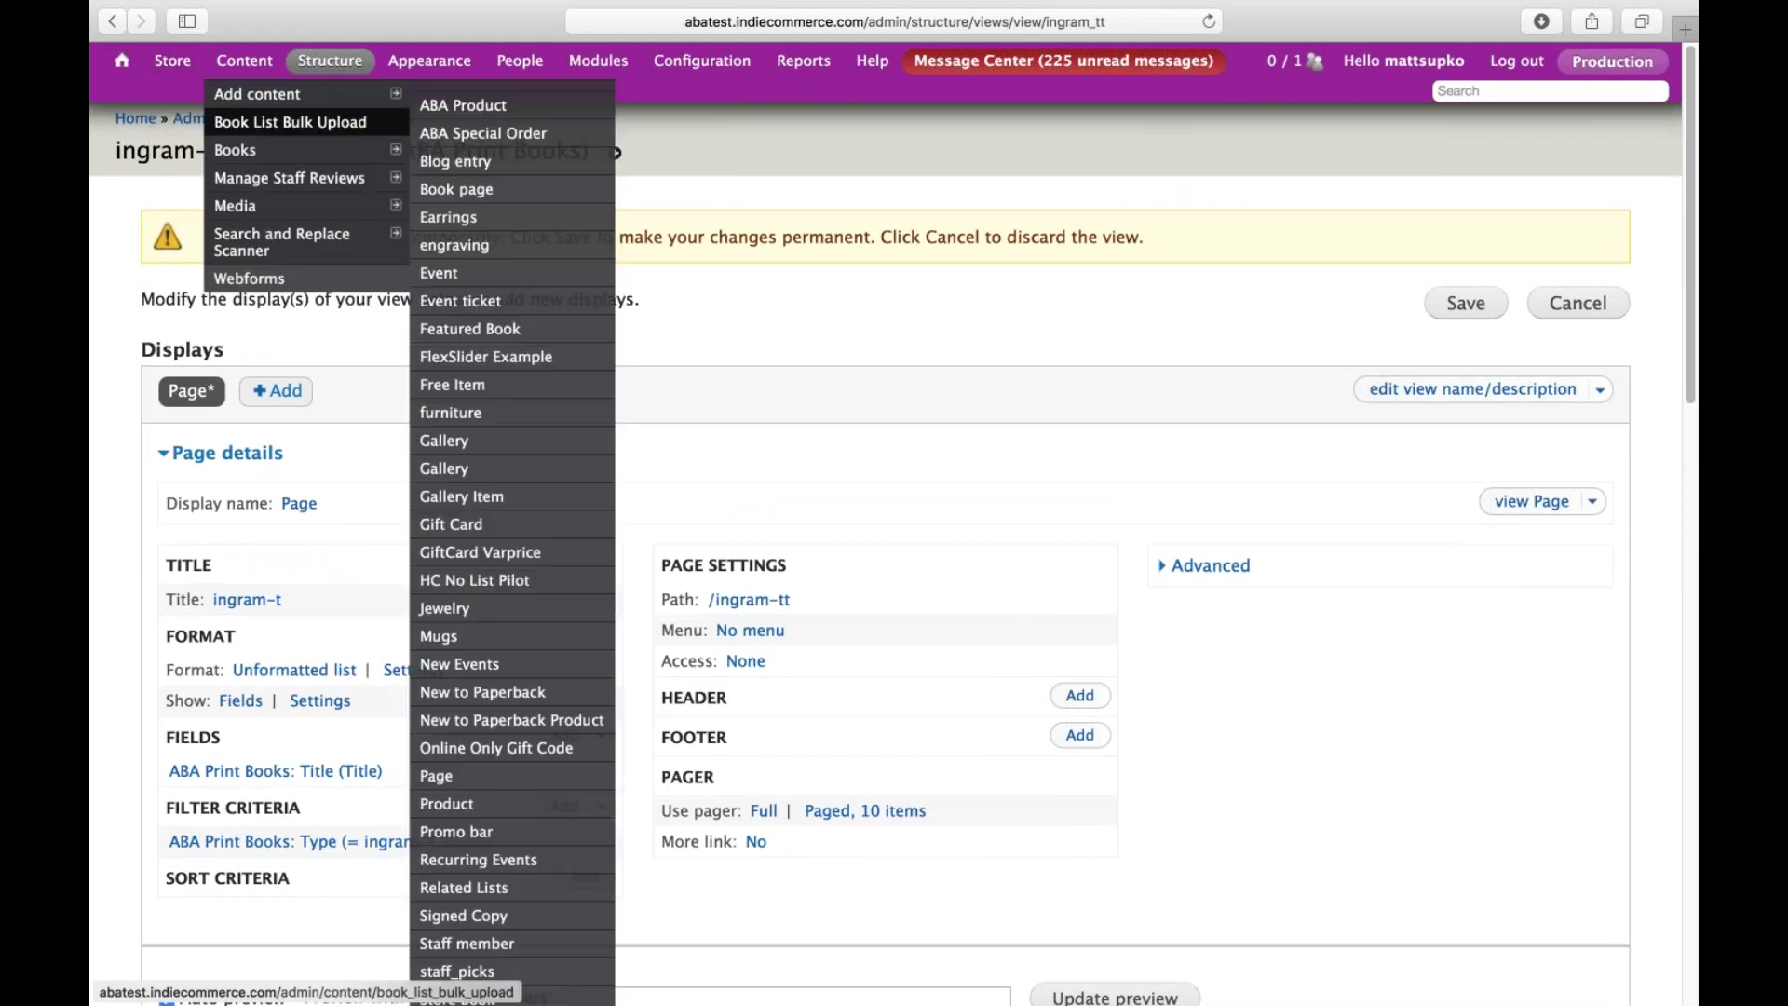
mouse_move(163, 66)
mouse_move(242, 150)
mouse_move(220, 240)
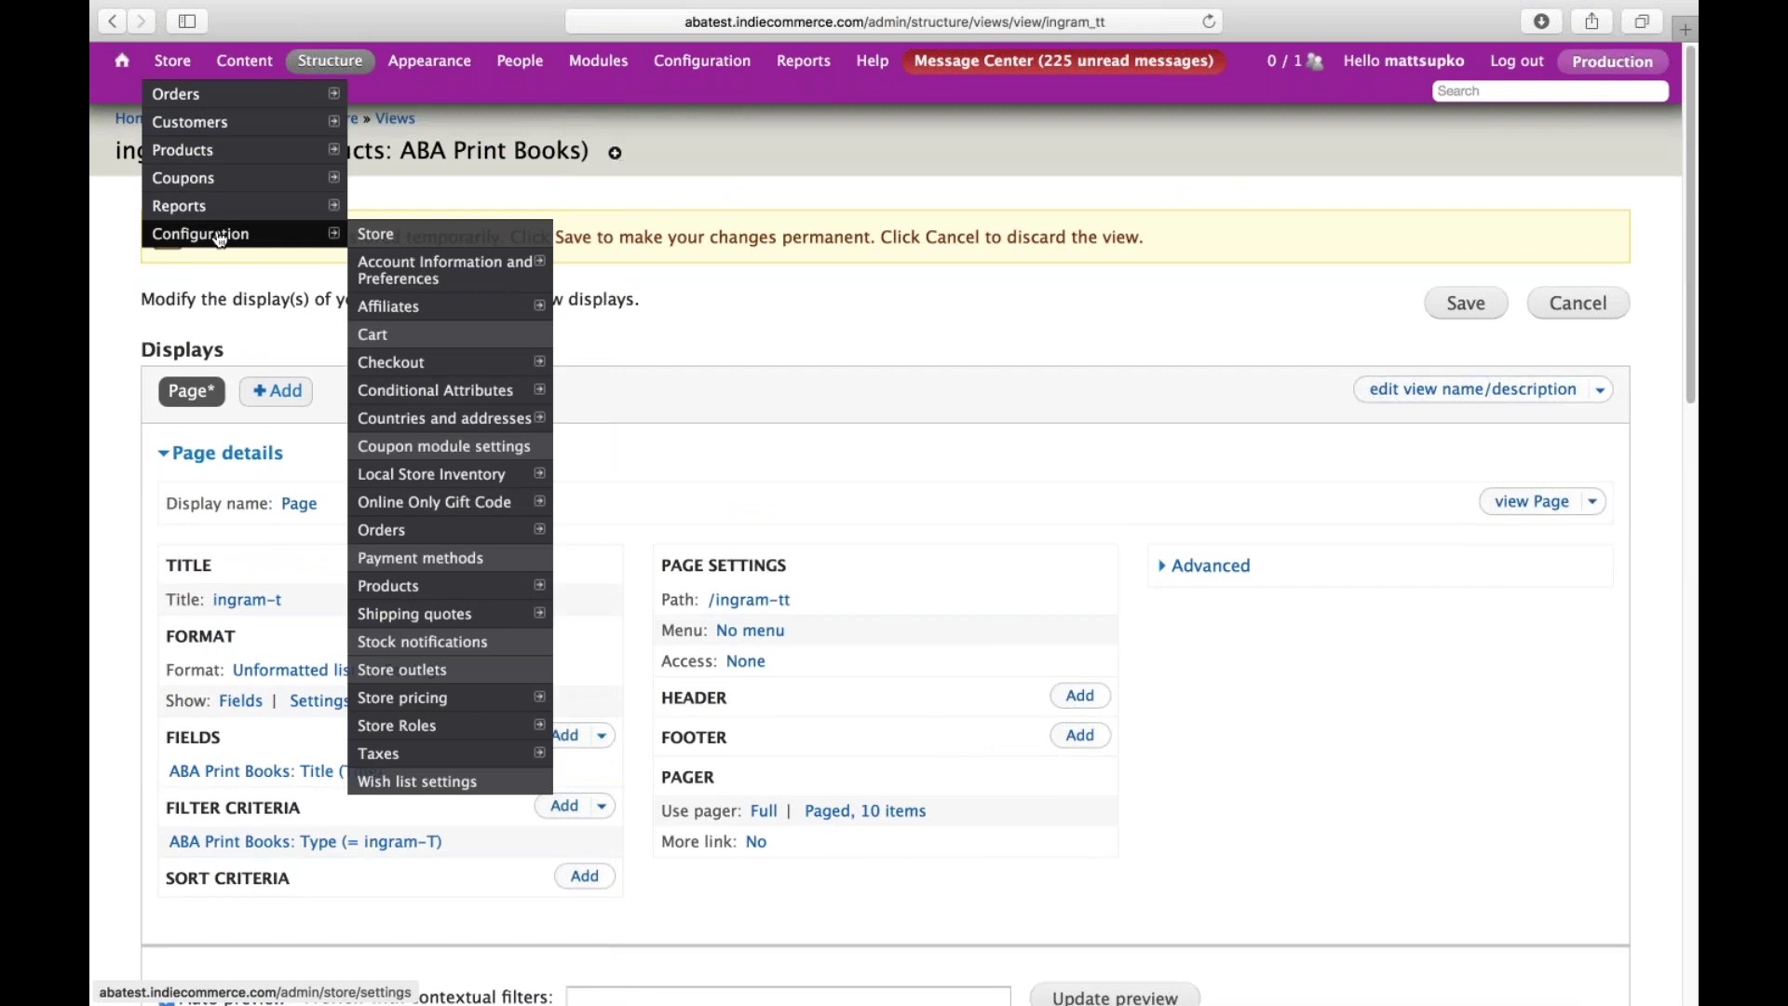
mouse_move(467, 284)
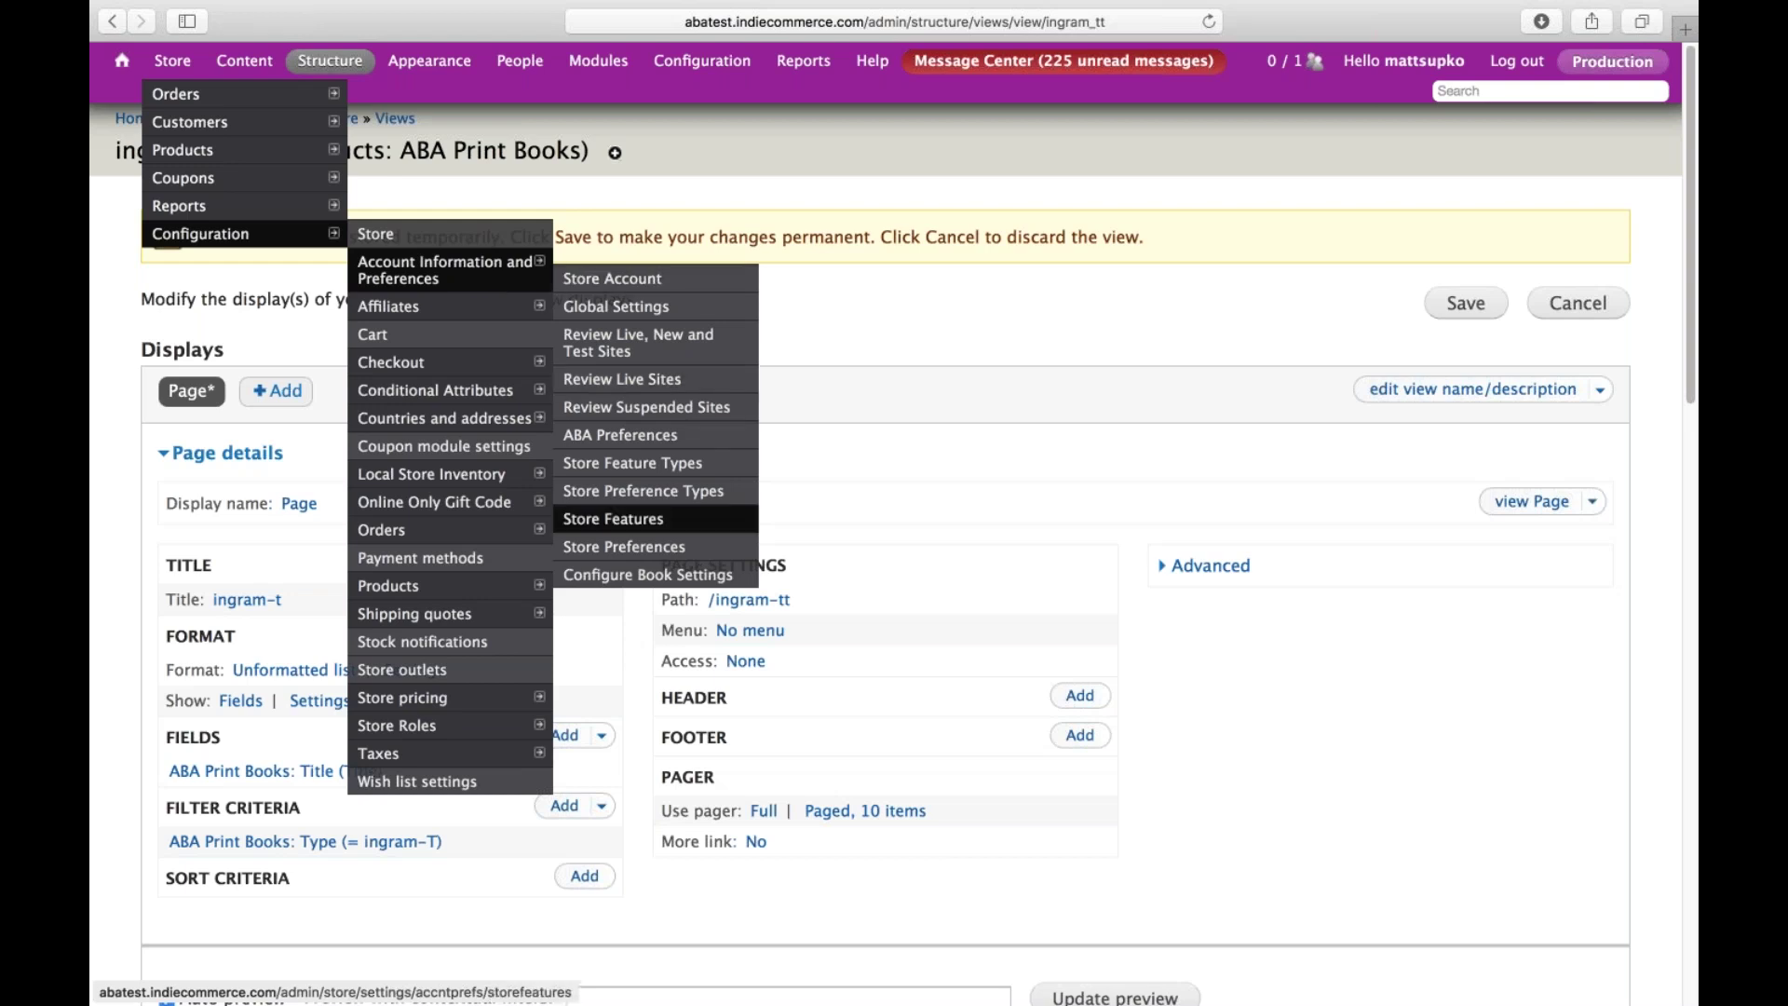
left_click(690, 555)
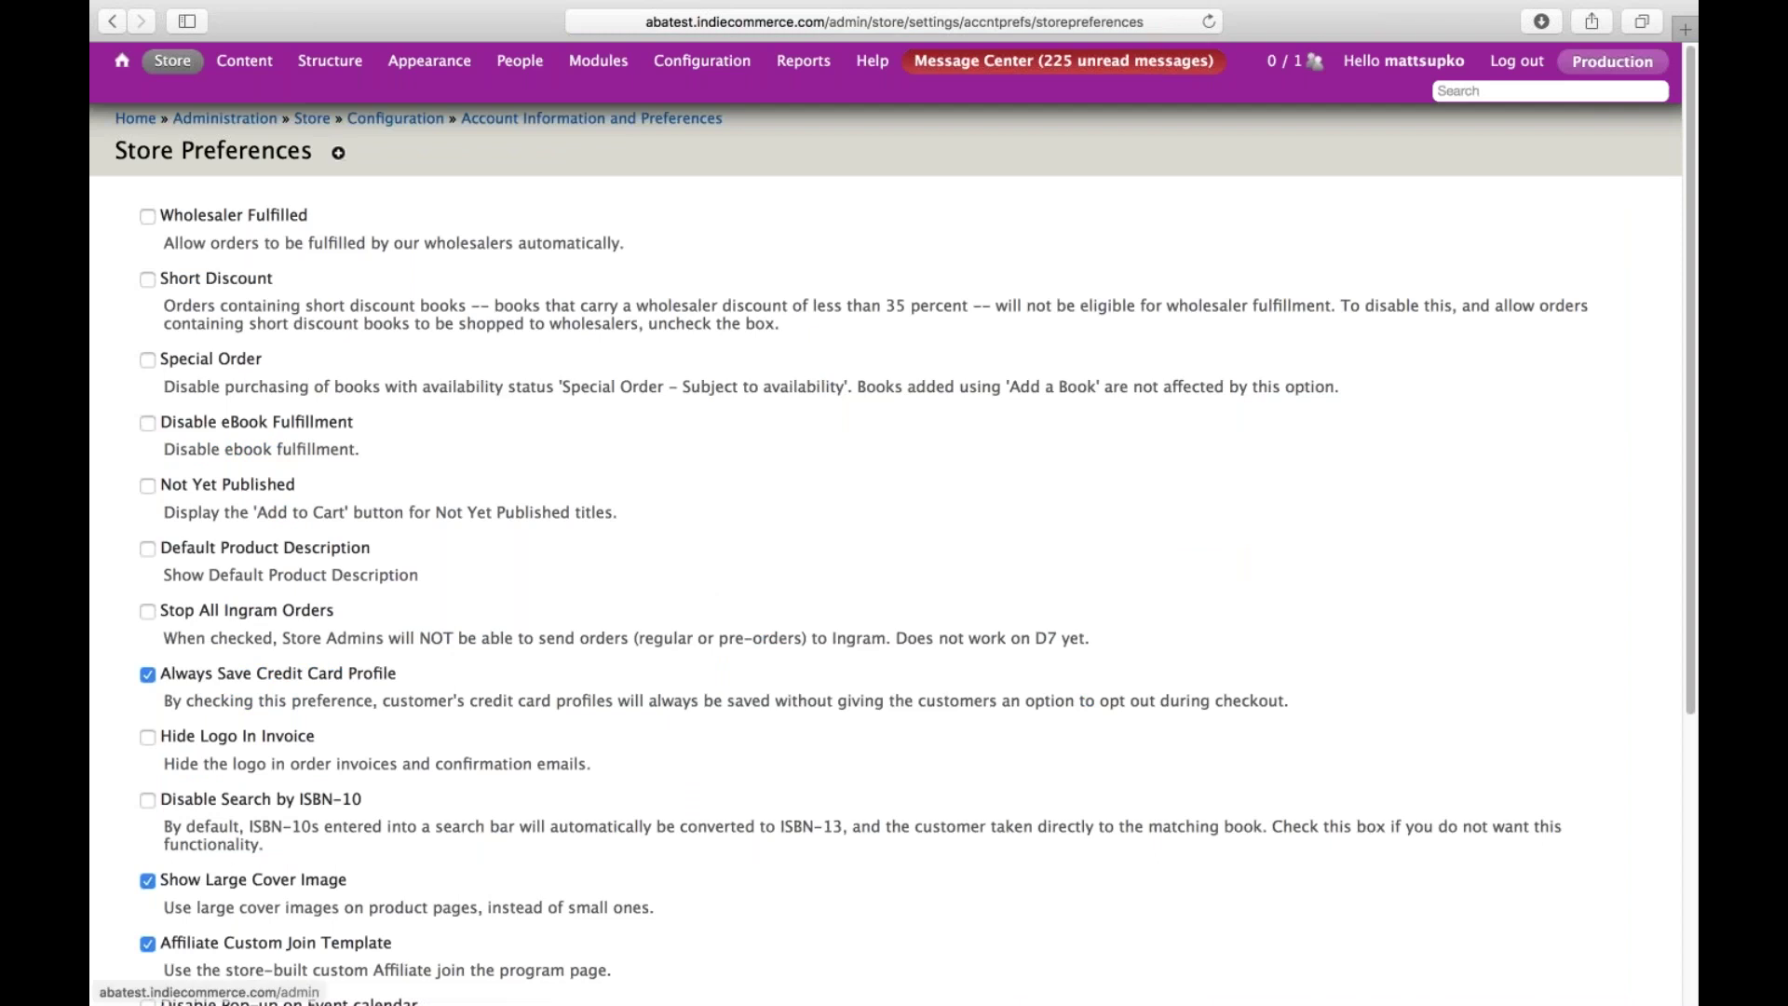
Step: Look over the Store Preferences checkboxes without changing any
mouse_move(175, 62)
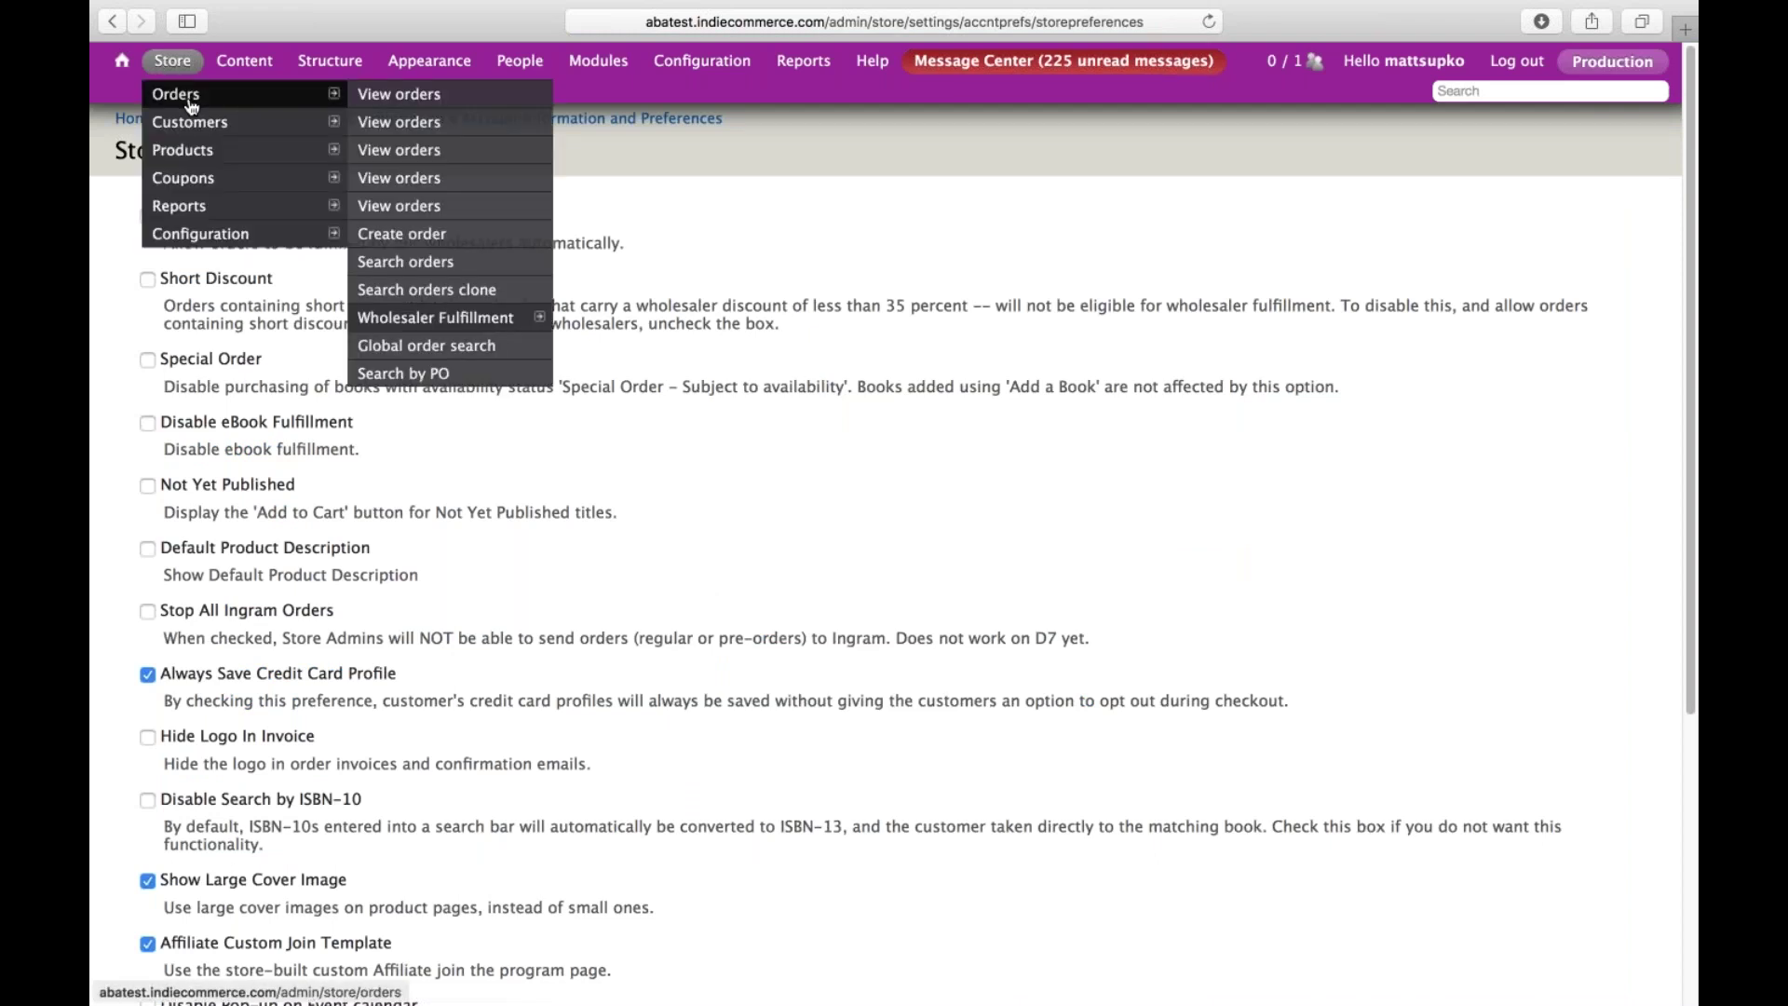
mouse_move(242, 234)
mouse_move(445, 269)
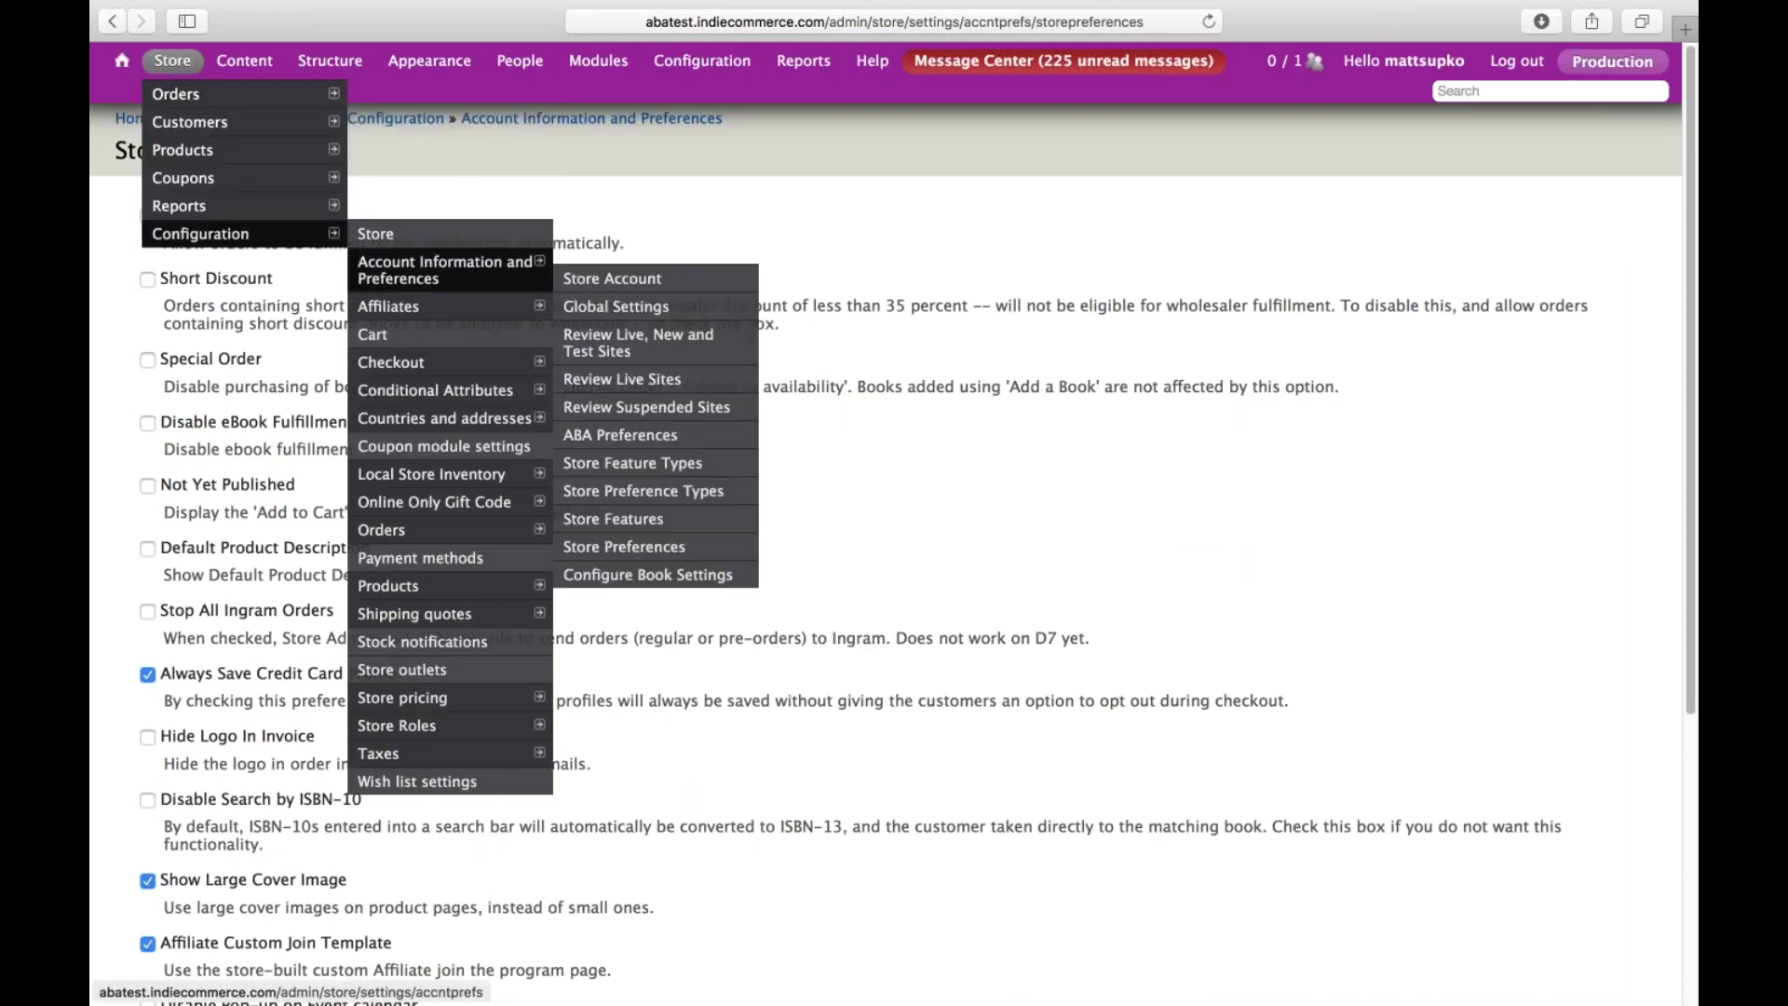
left_click(720, 576)
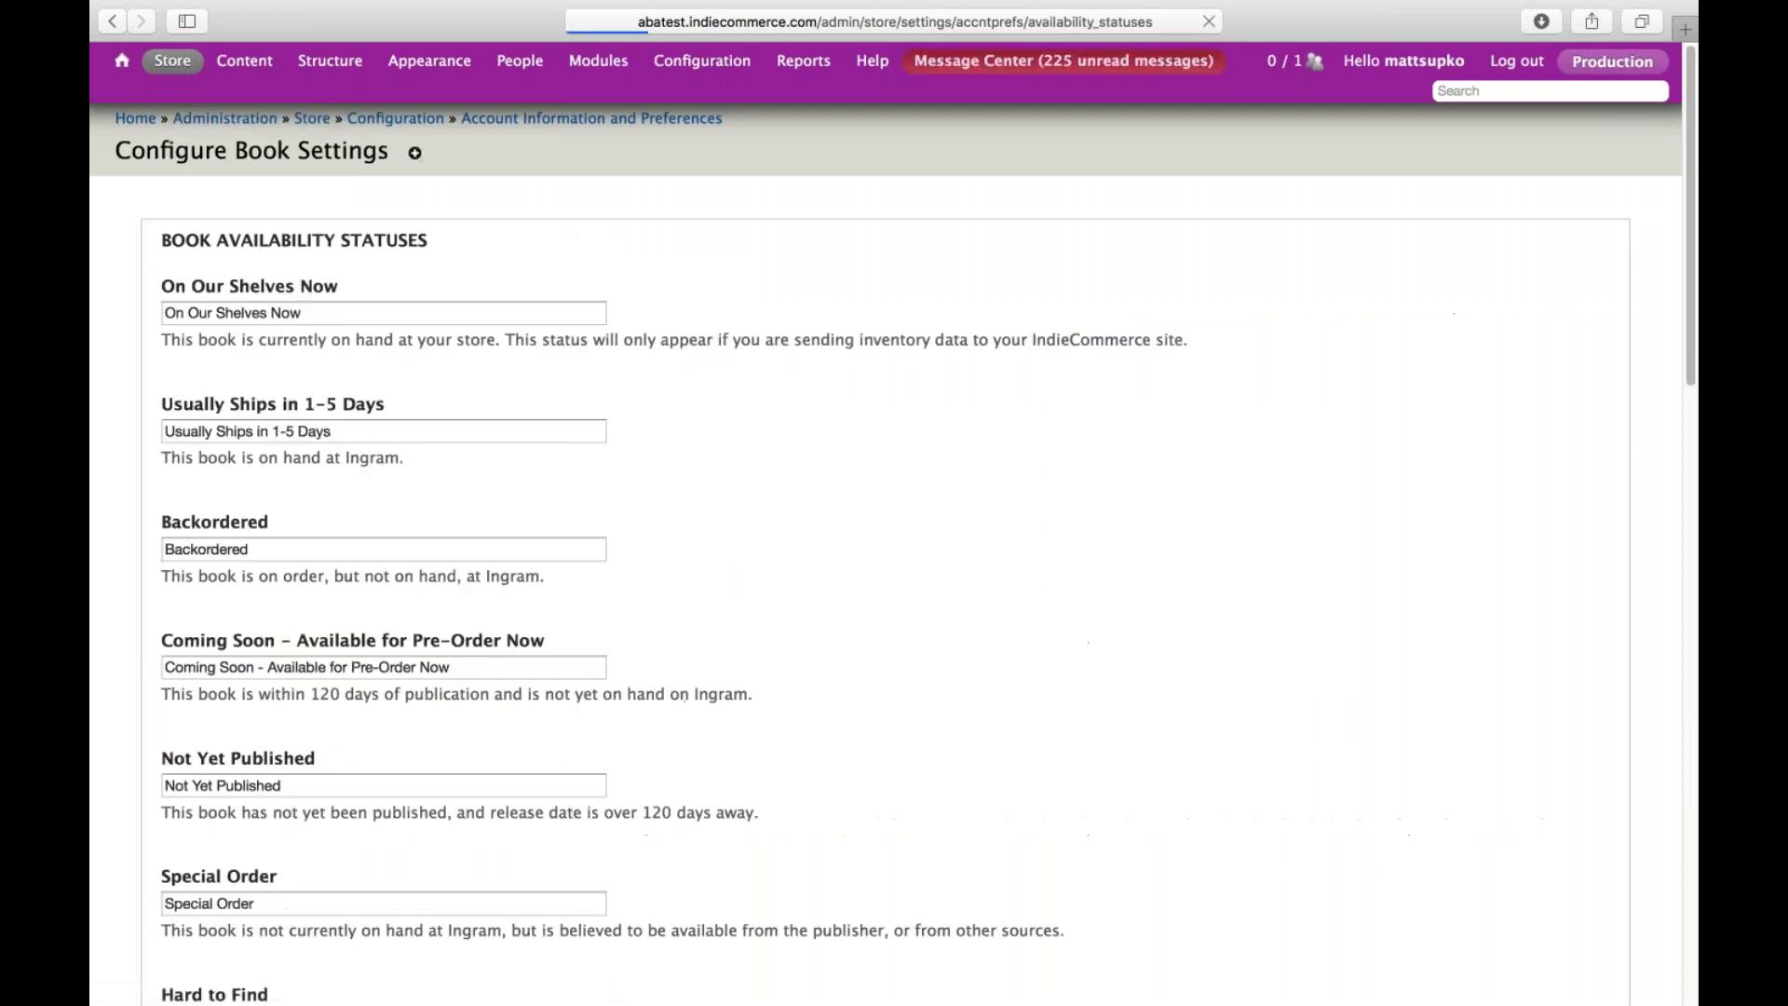
scroll(863, 674, "down", 2)
scroll(863, 675, "down", 1)
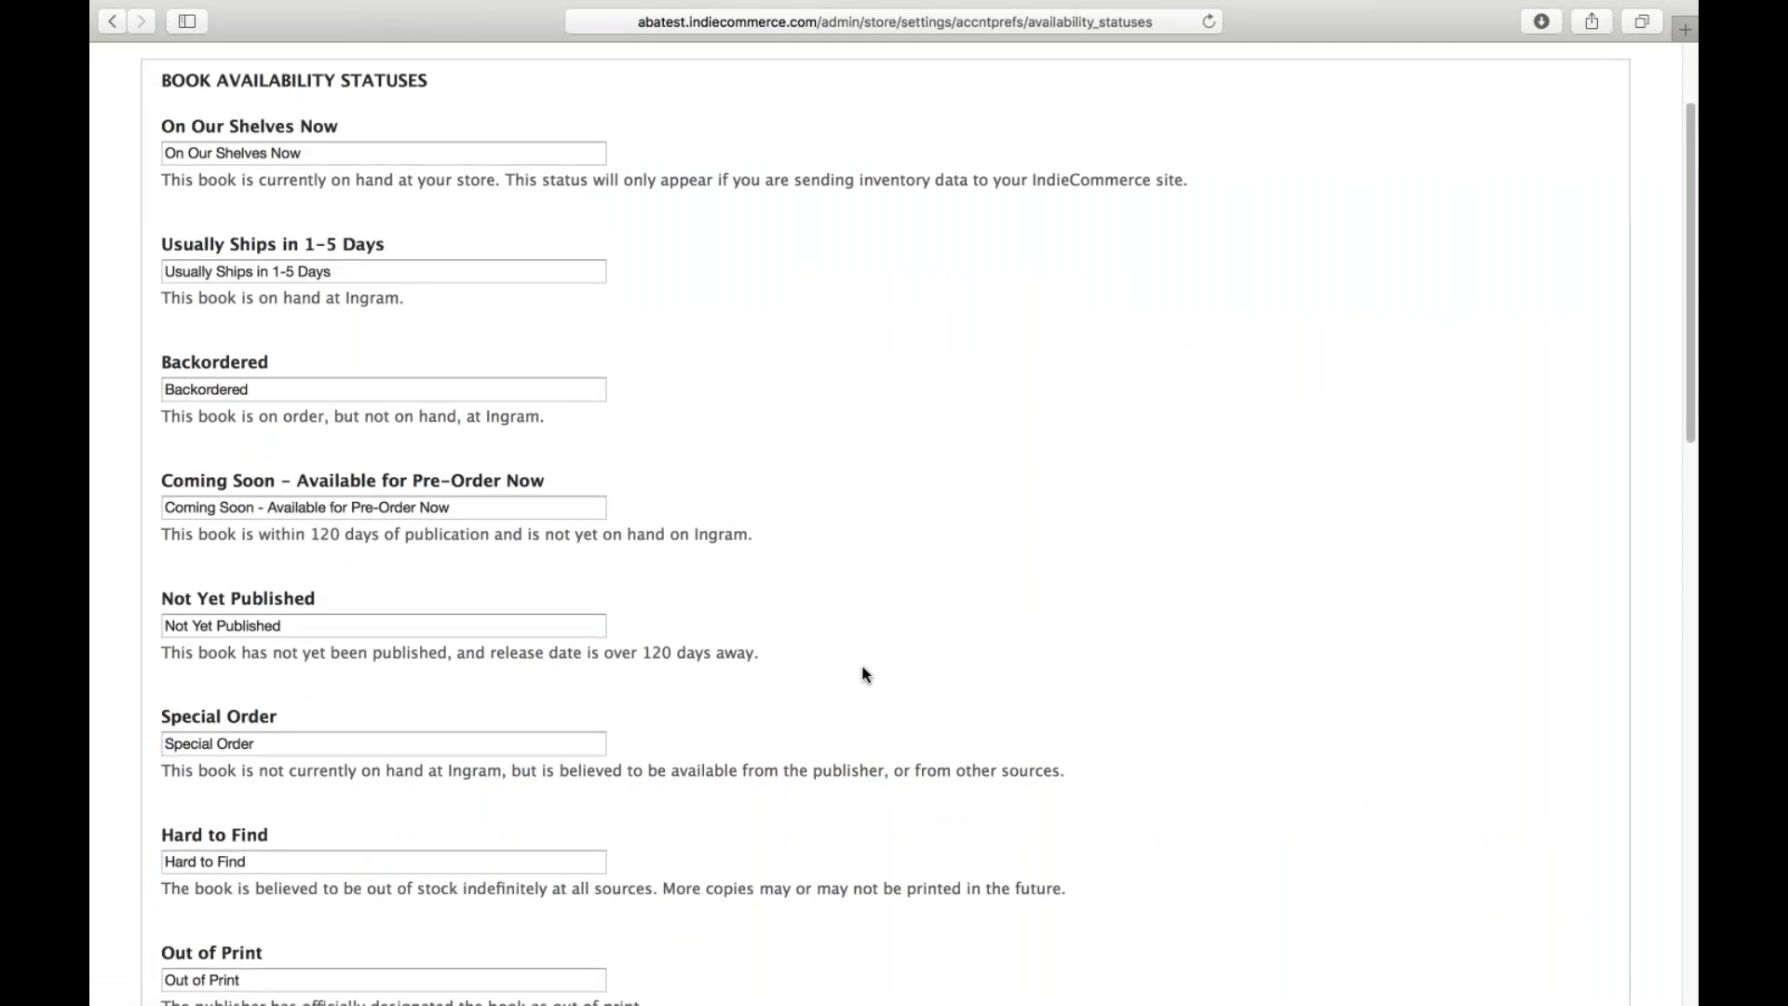
scroll(863, 674, "down", 10)
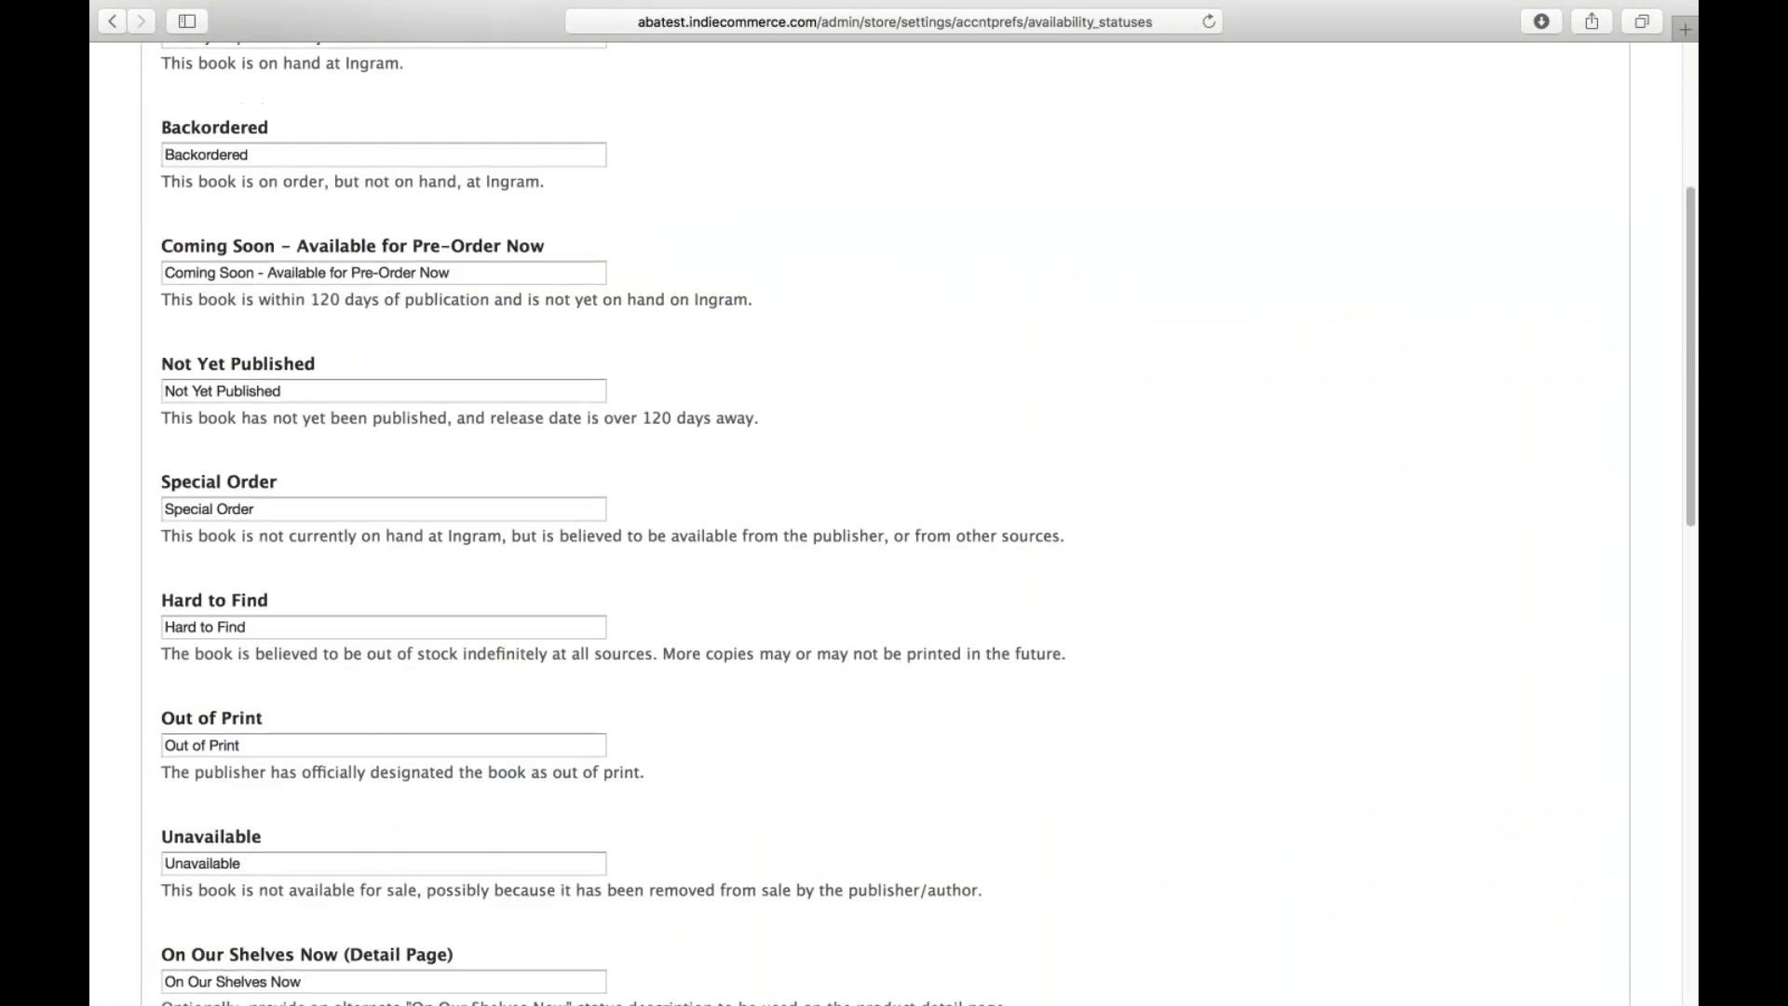
scroll(216, 536, "down", 6)
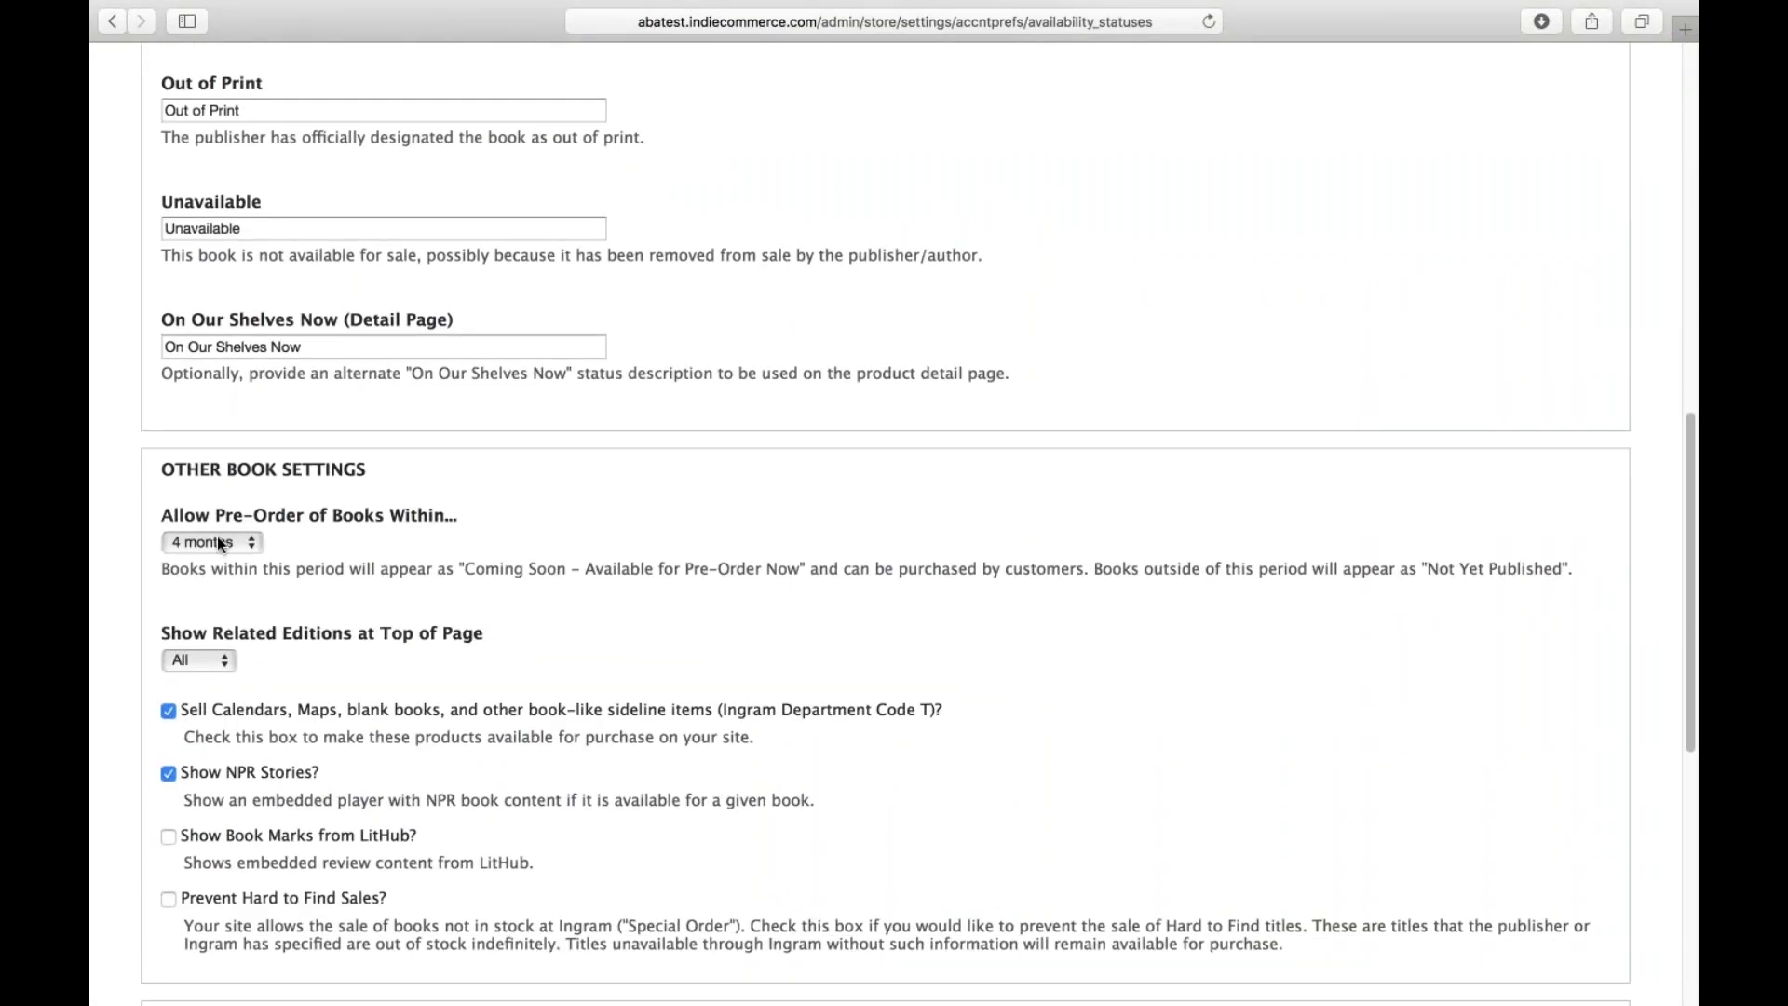
left_click(216, 540)
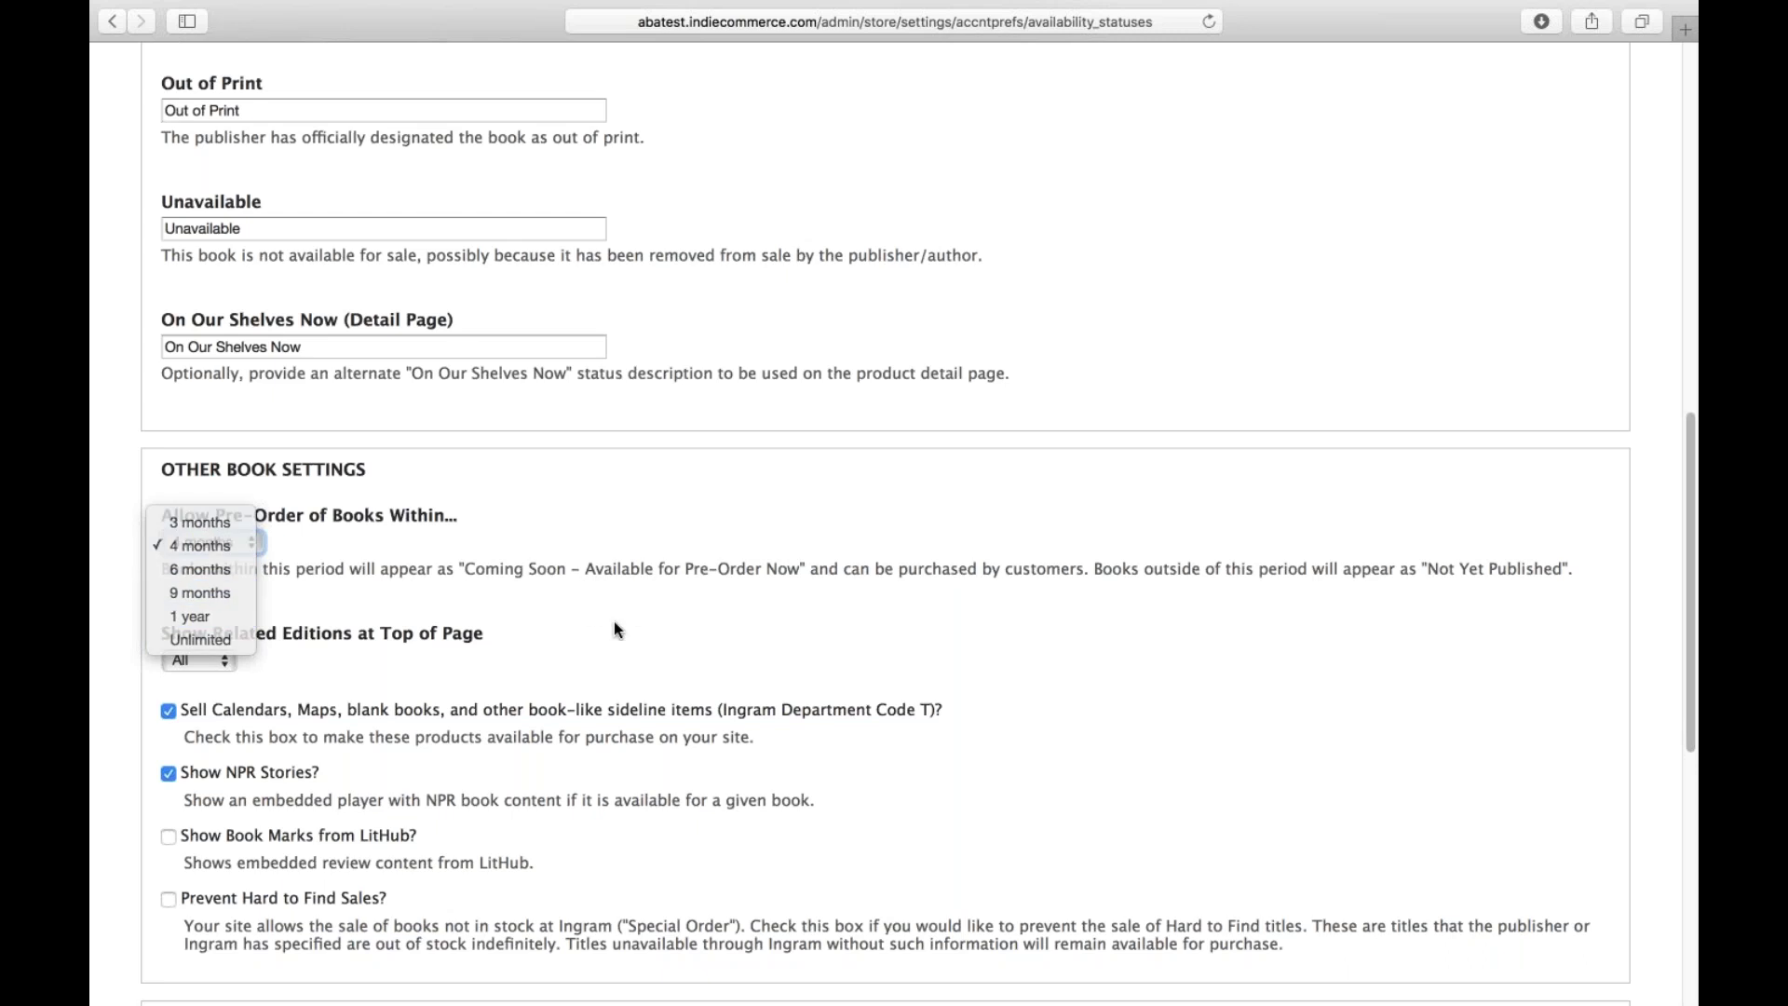
left_click(607, 690)
scroll(608, 690, "down", 3)
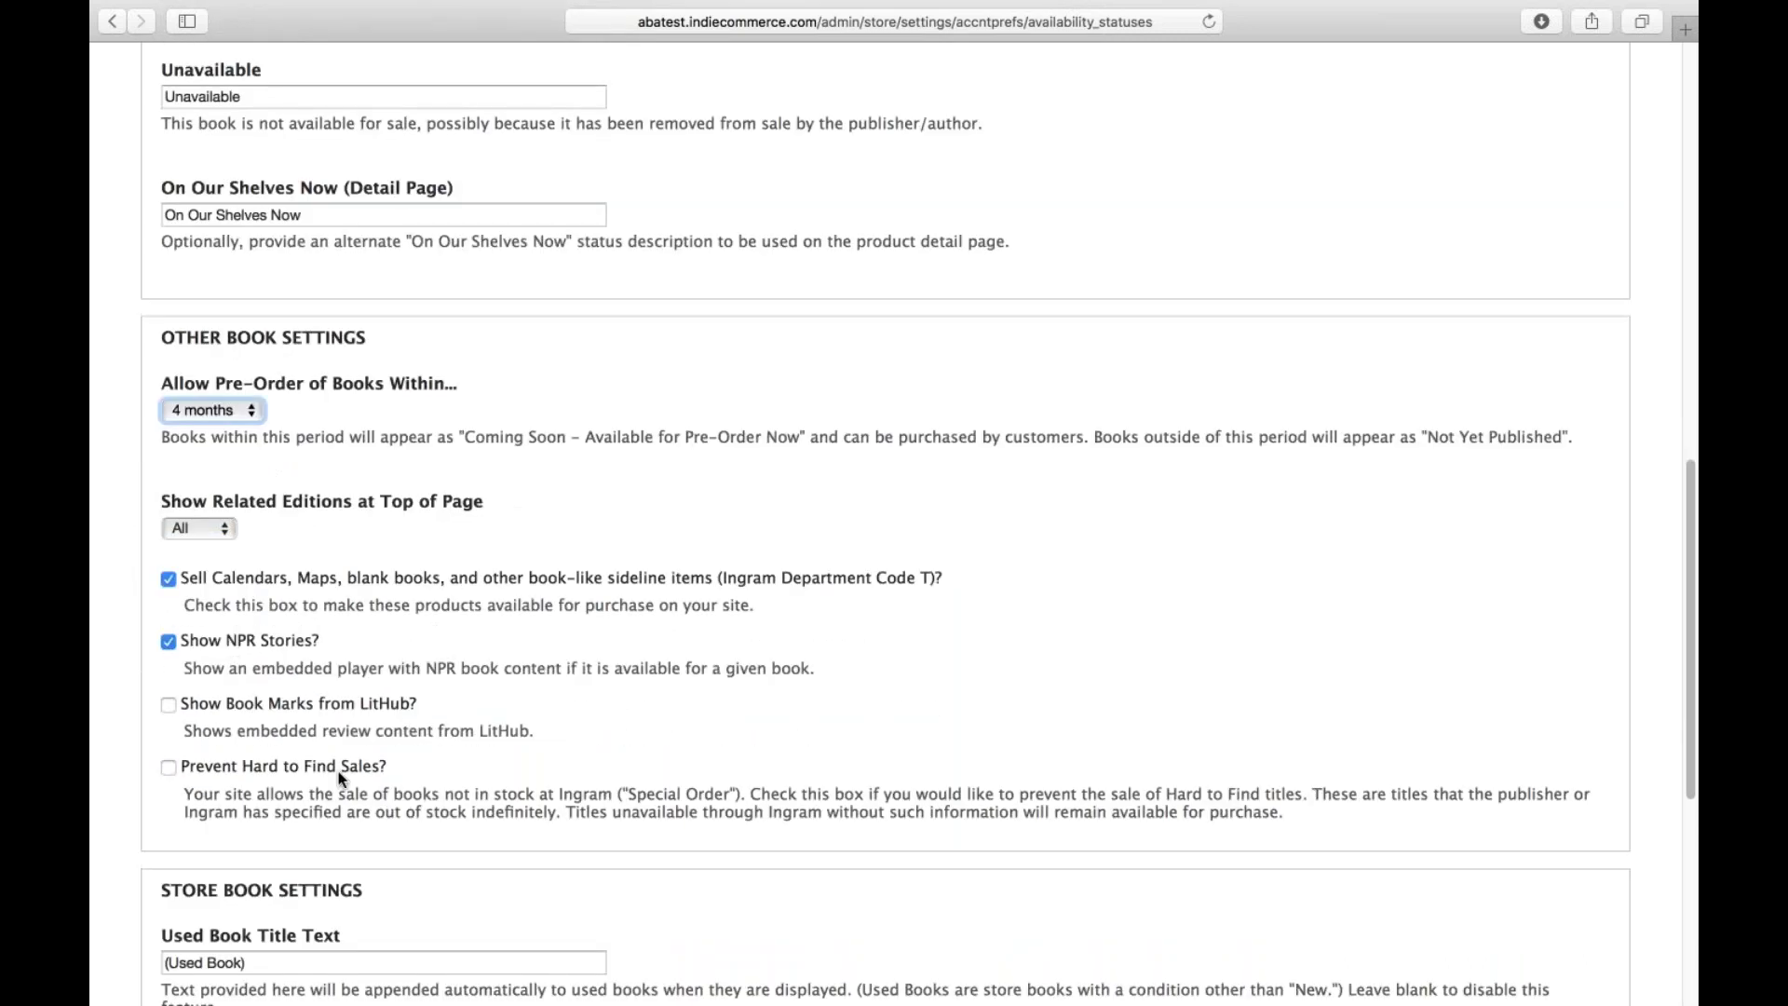
scroll(667, 593, "up", 1)
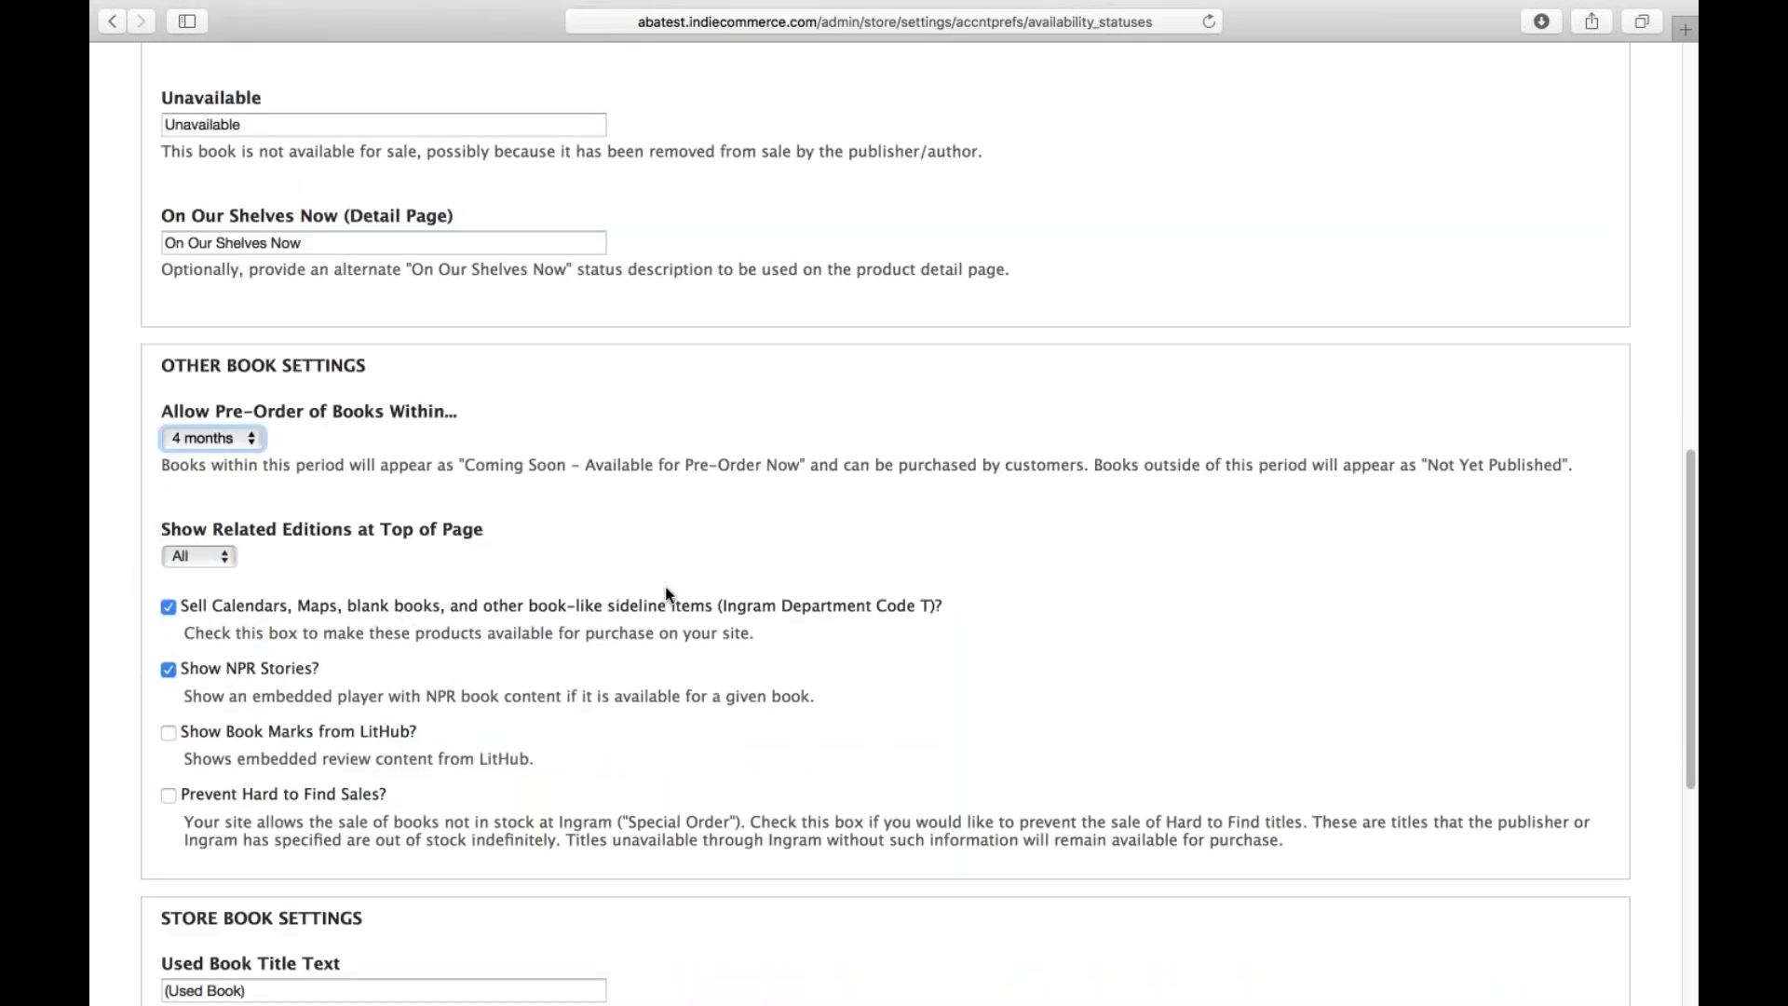
scroll(666, 593, "up", 2)
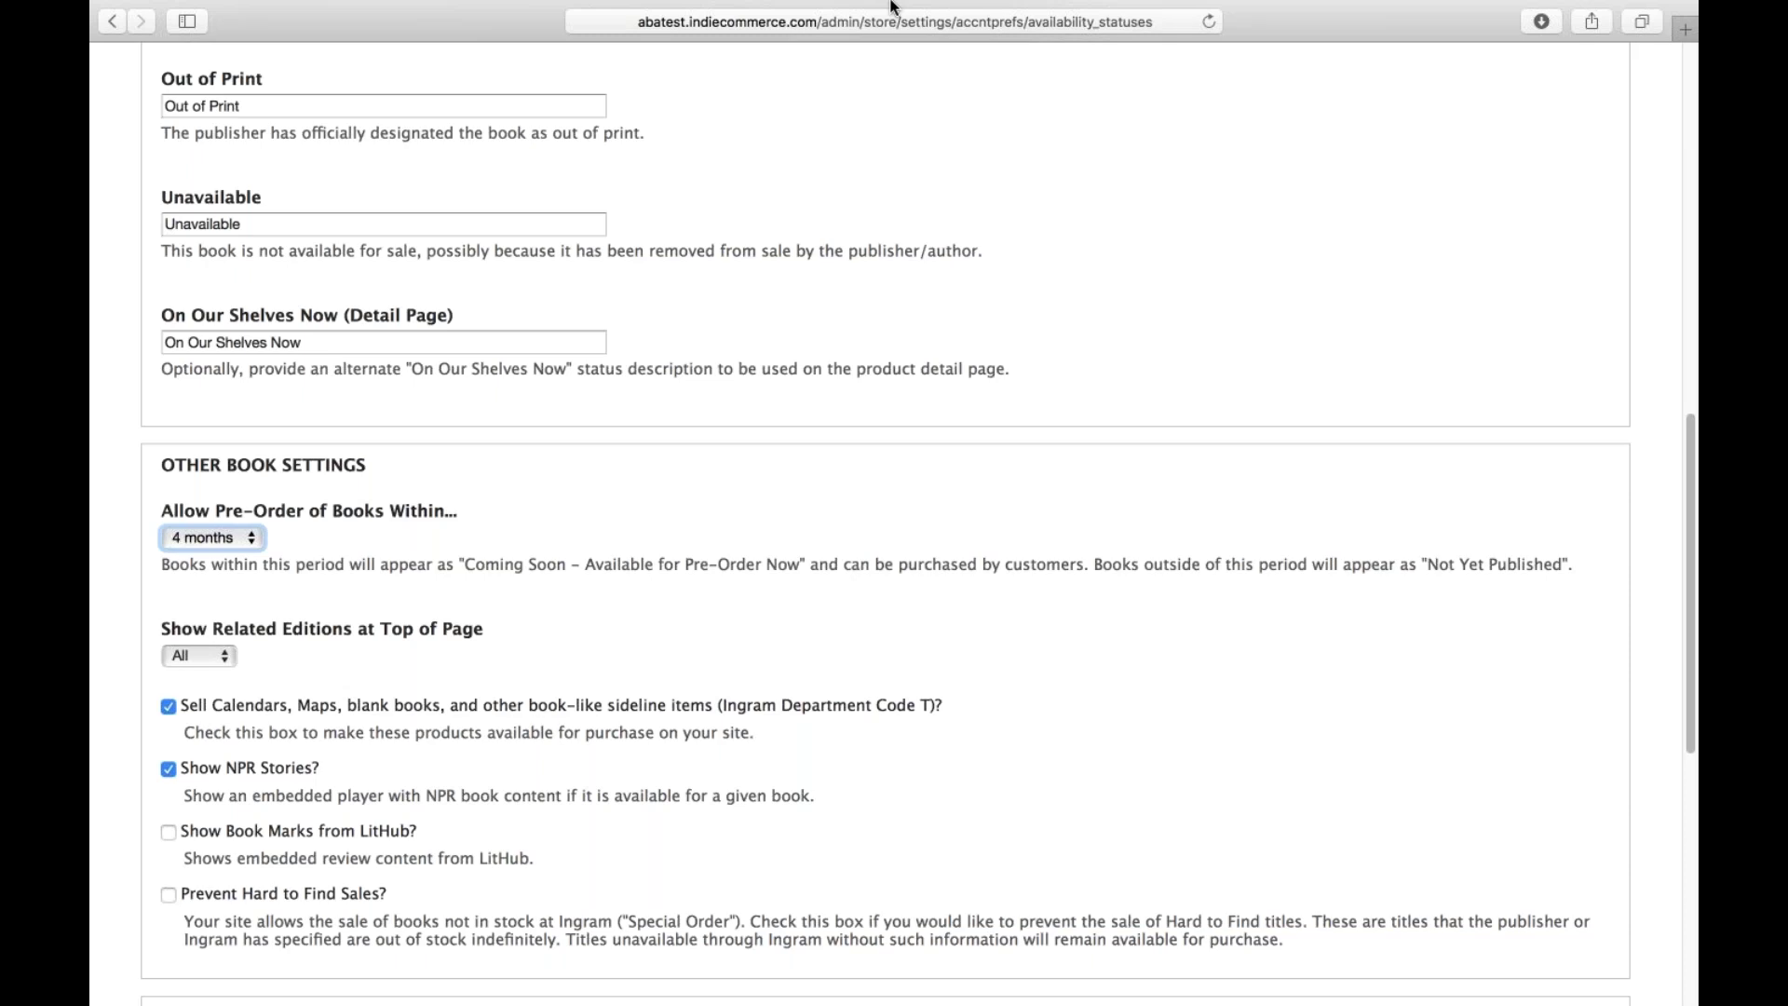
Step: Load the indiebound.org home page and scroll to its footer
left_click(859, 48)
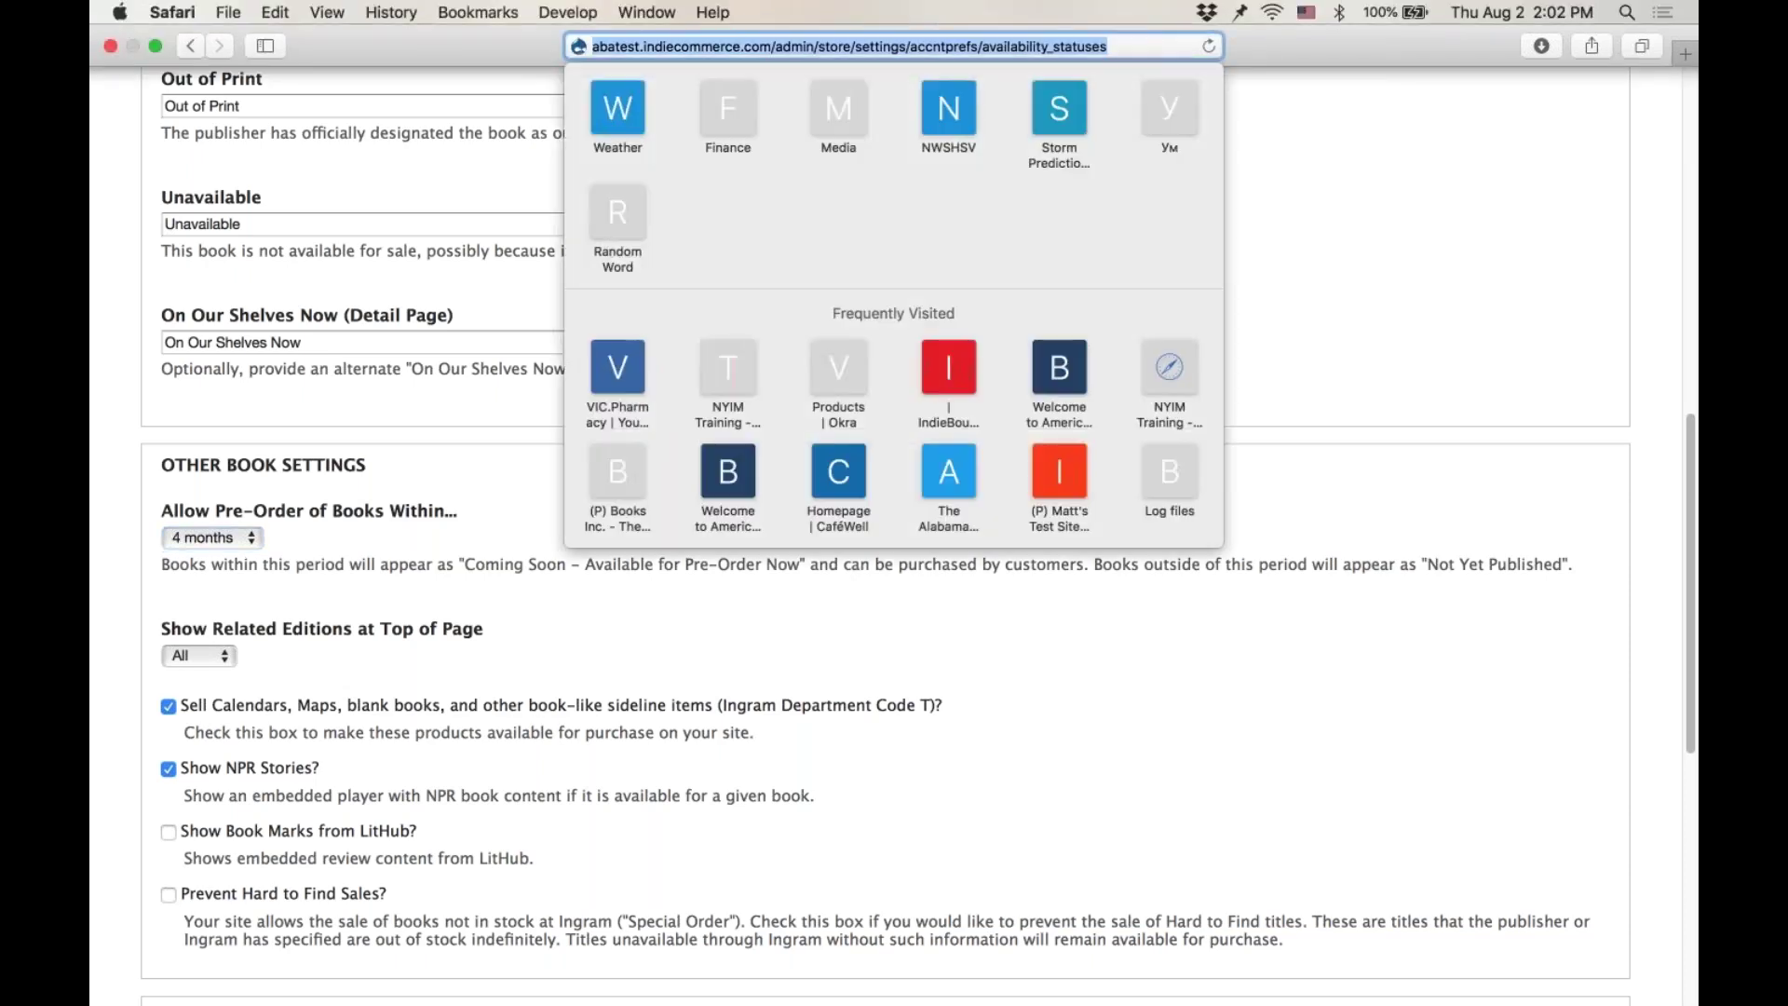
type("ind")
key("Return")
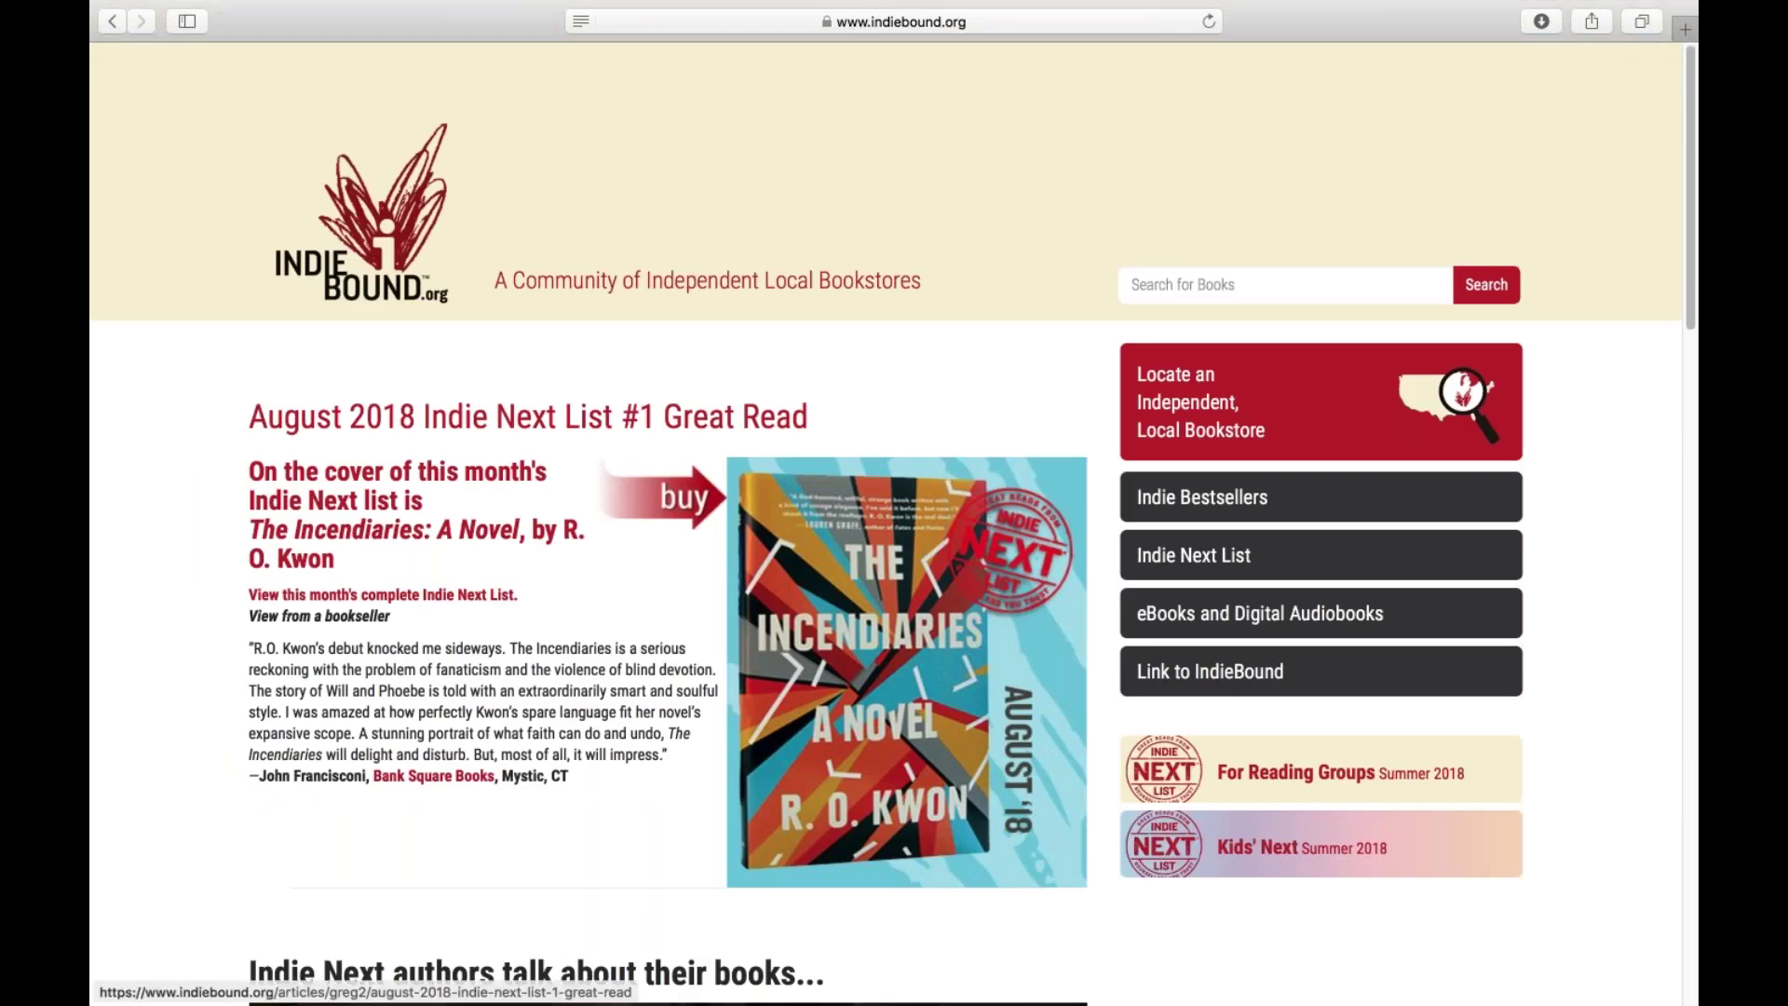
scroll(885, 521, "down", 3)
scroll(885, 522, "down", 15)
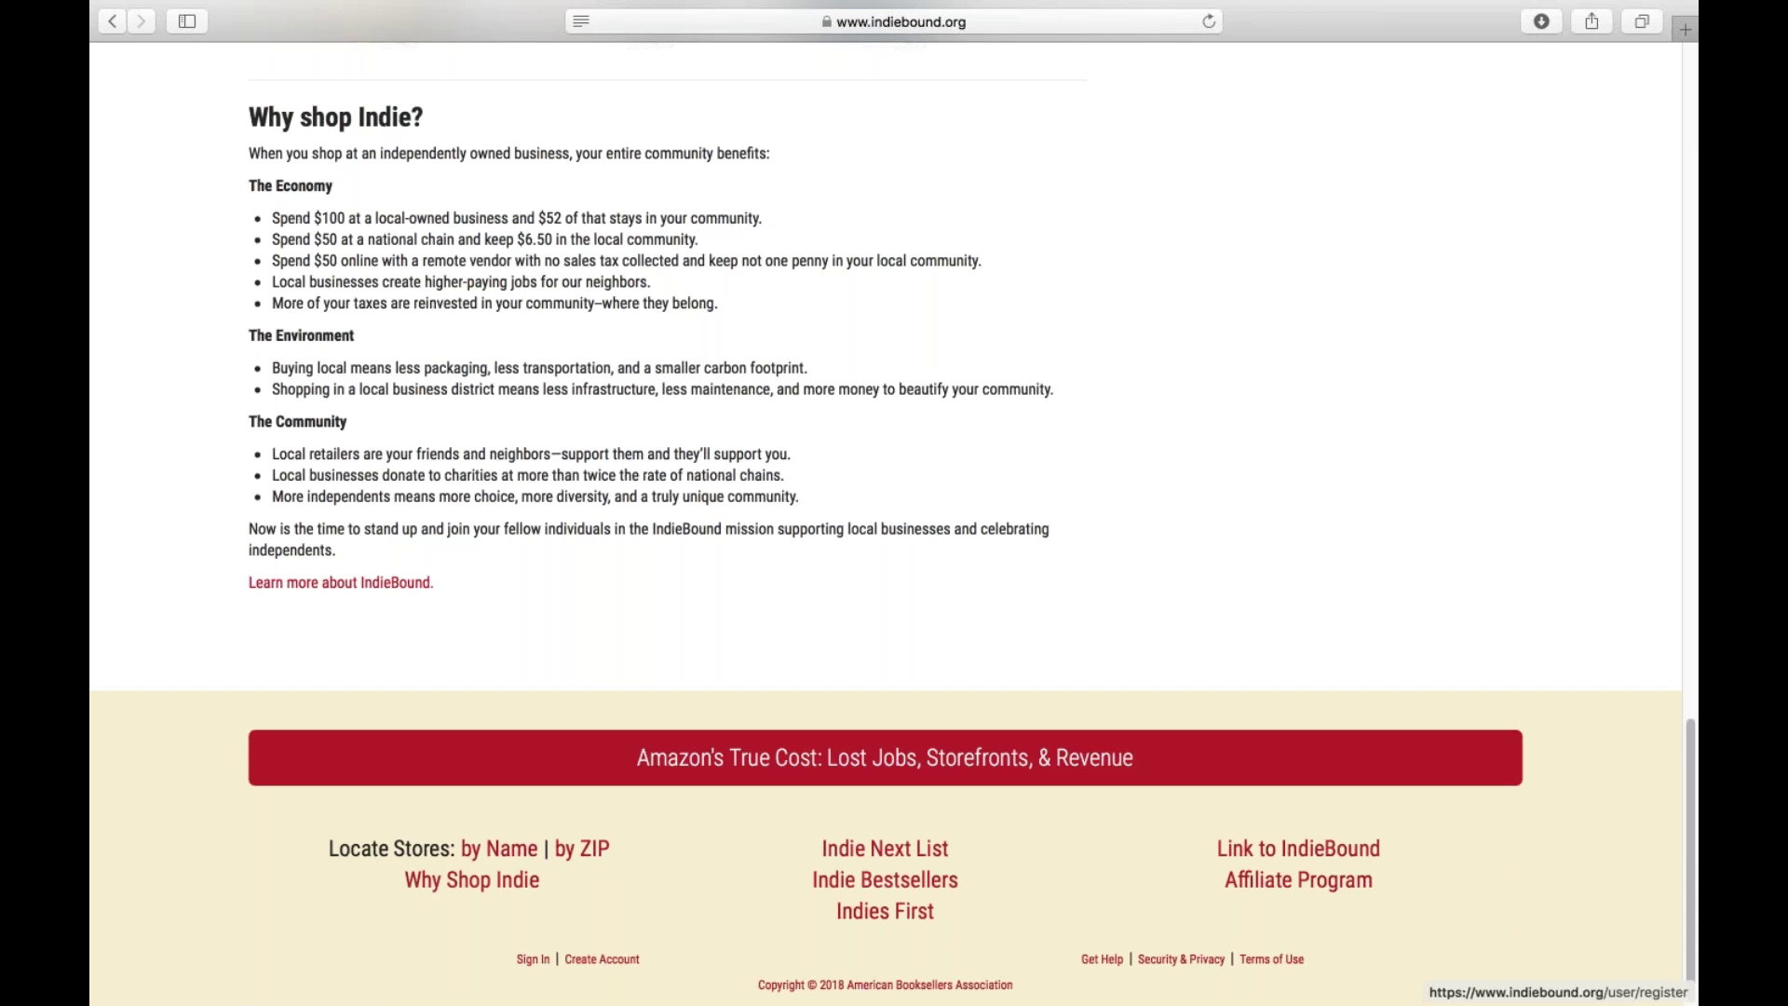
Step: Sign in to IndieBound.org as admin with the saved login details
left_click(581, 960)
scroll(535, 965, "down", 10)
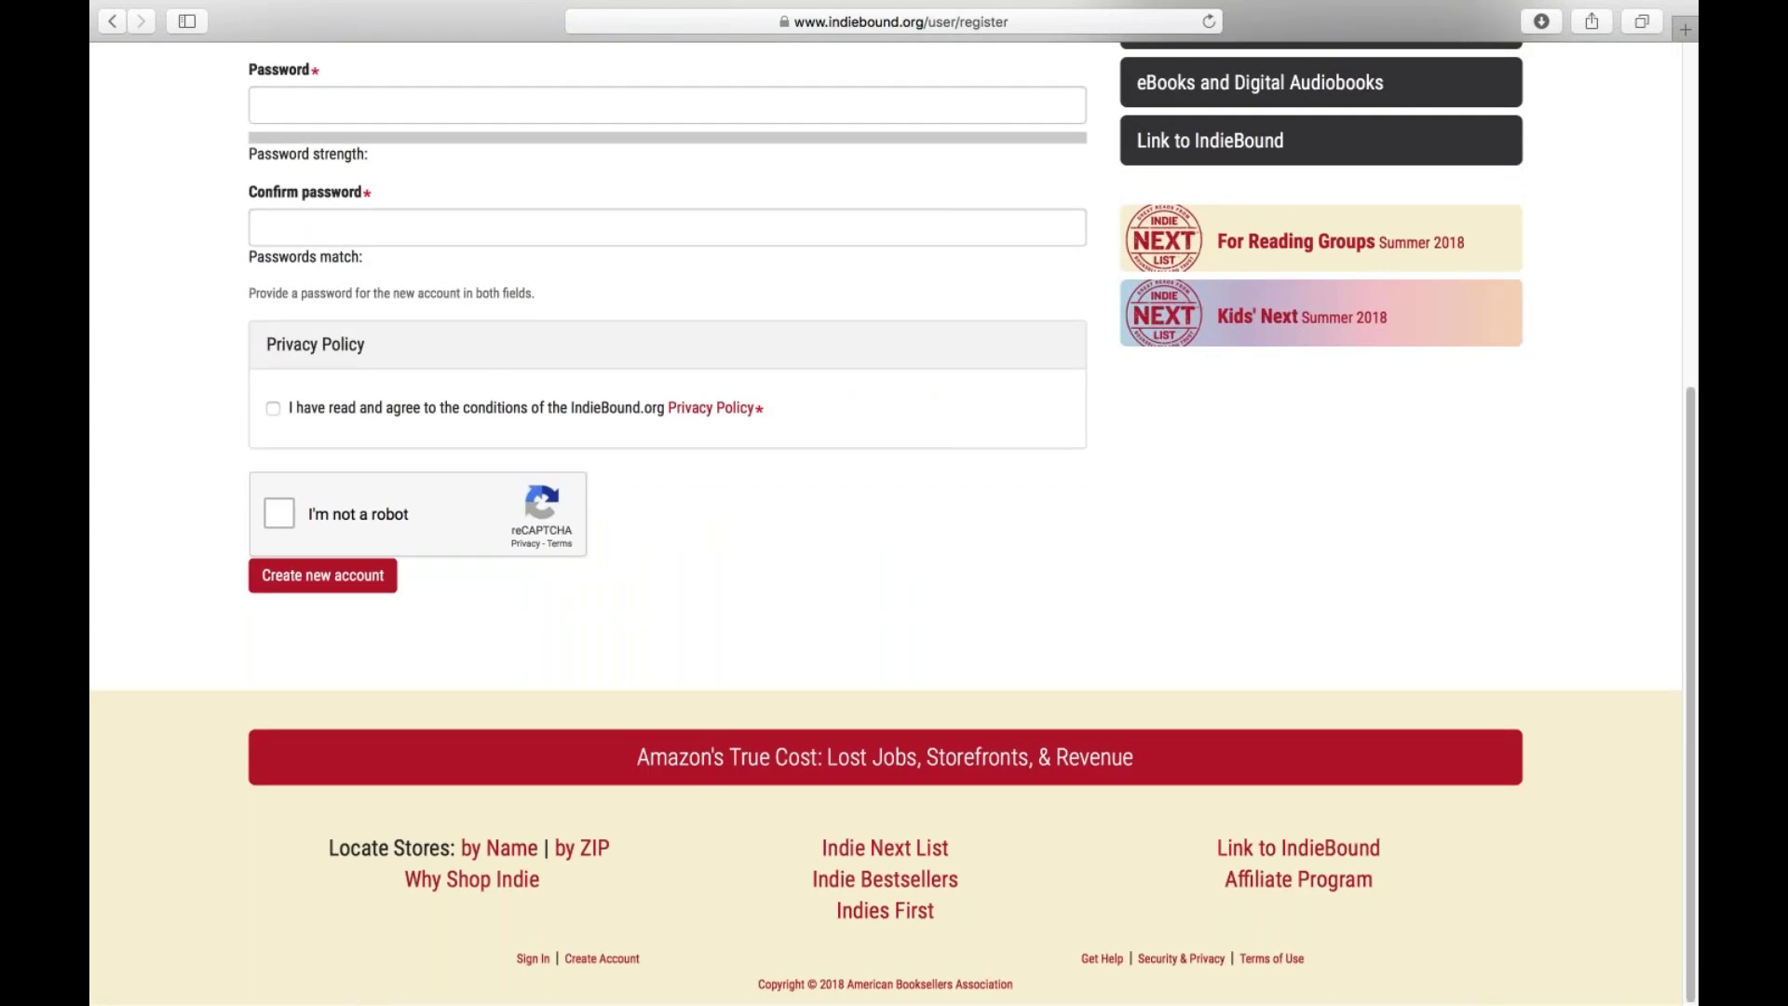
left_click(531, 959)
key("Return")
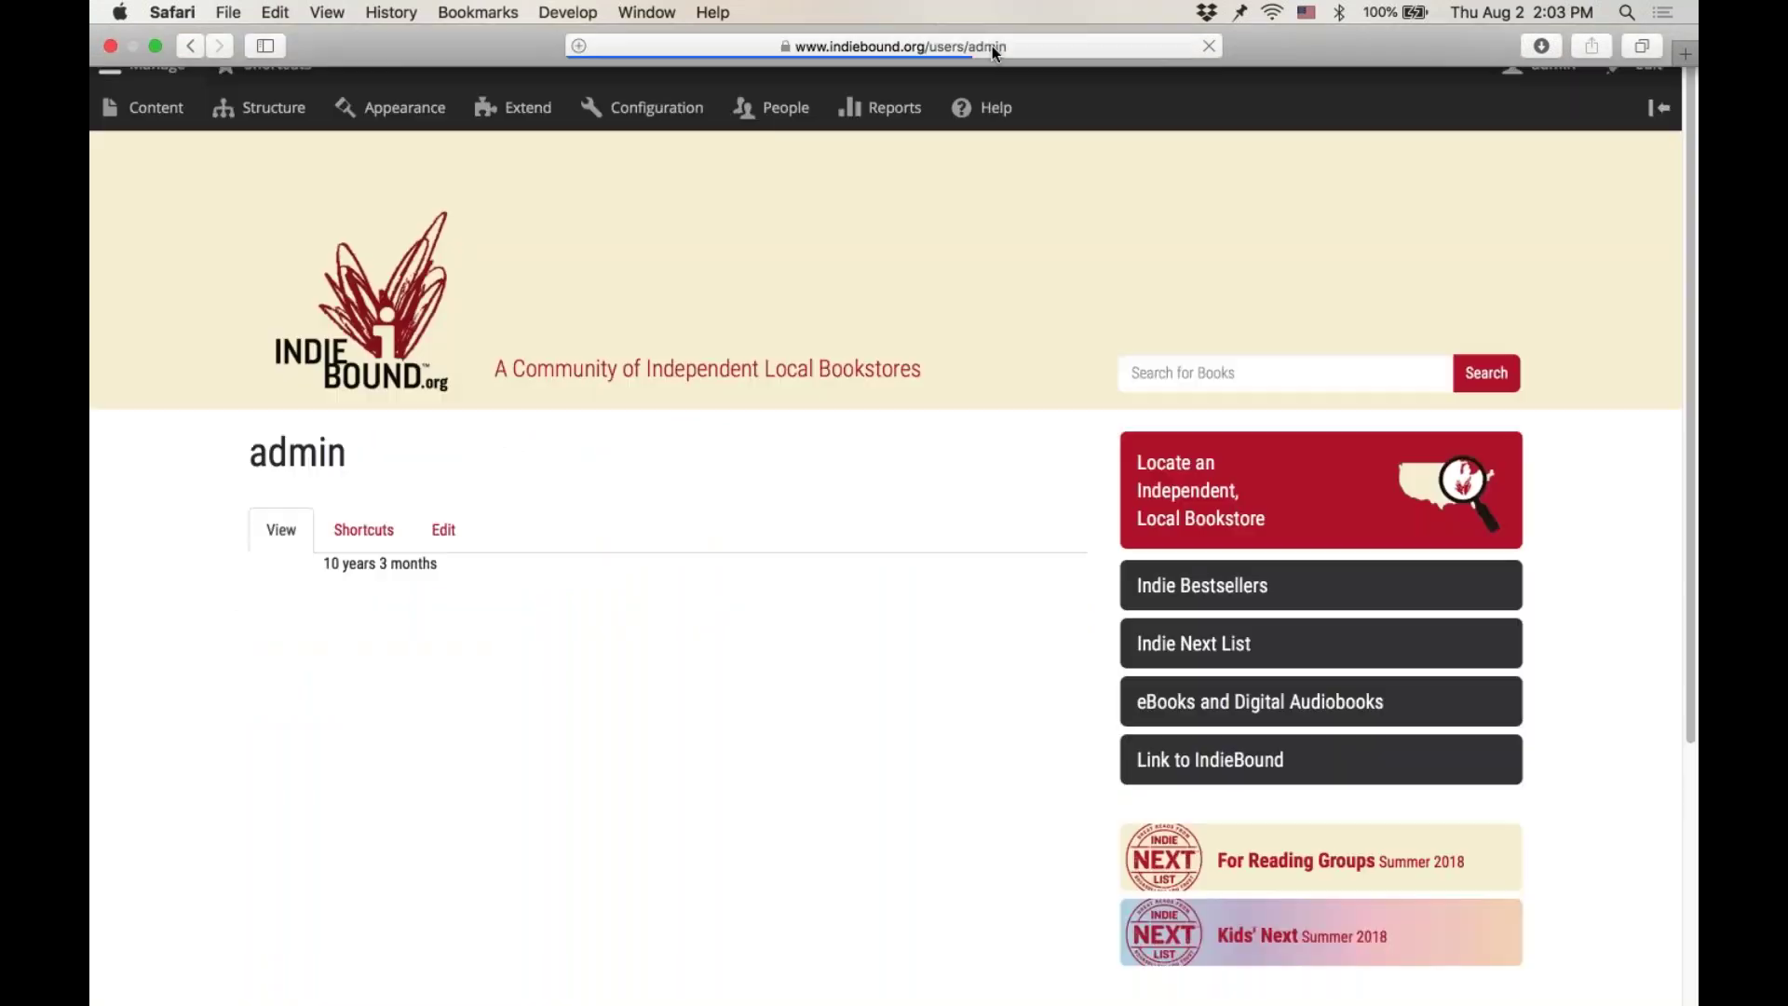
left_click(991, 47)
Step: Go to indiebound.org/addabook and scroll through the empty Add a Book form
key("Right")
key("BackSpace")
key("BackSpace")
key("BackSpace")
key("BackSpace")
key("BackSpace")
key("BackSpace")
key("BackSpace")
key("BackSpace")
key("BackSpace")
key("BackSpace")
key("BackSpace")
type("addabo")
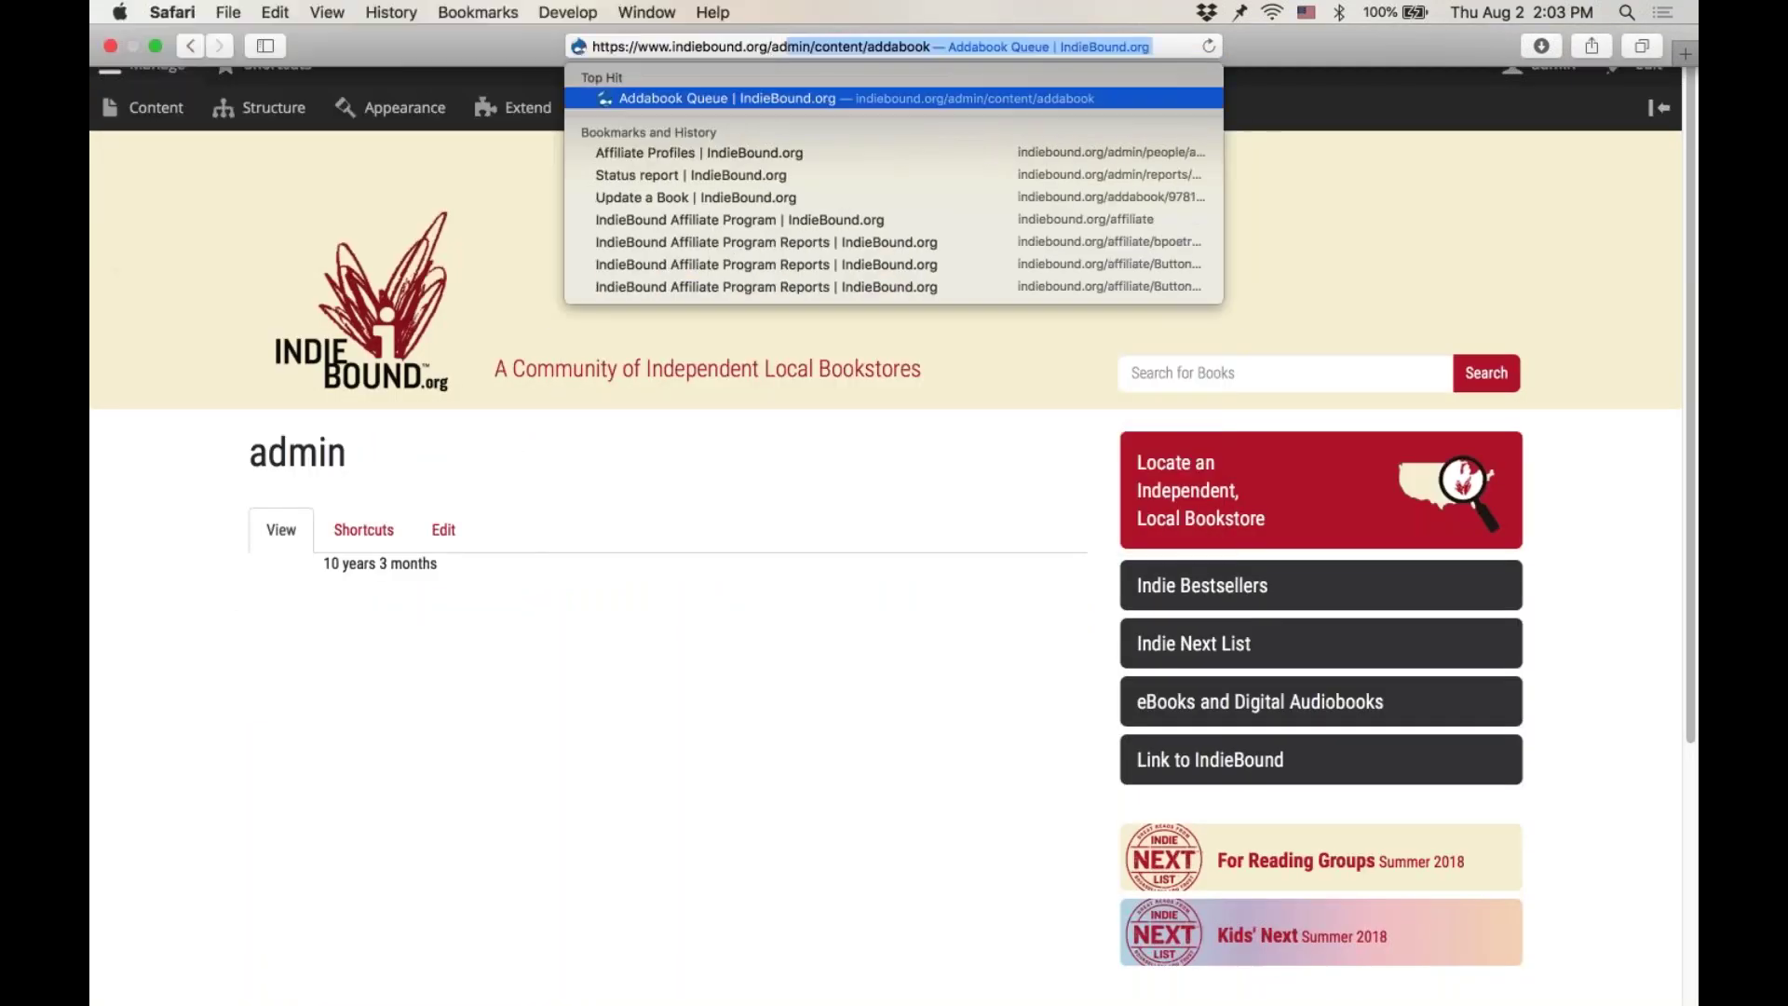
key("BackSpace")
type("ok")
key("Return")
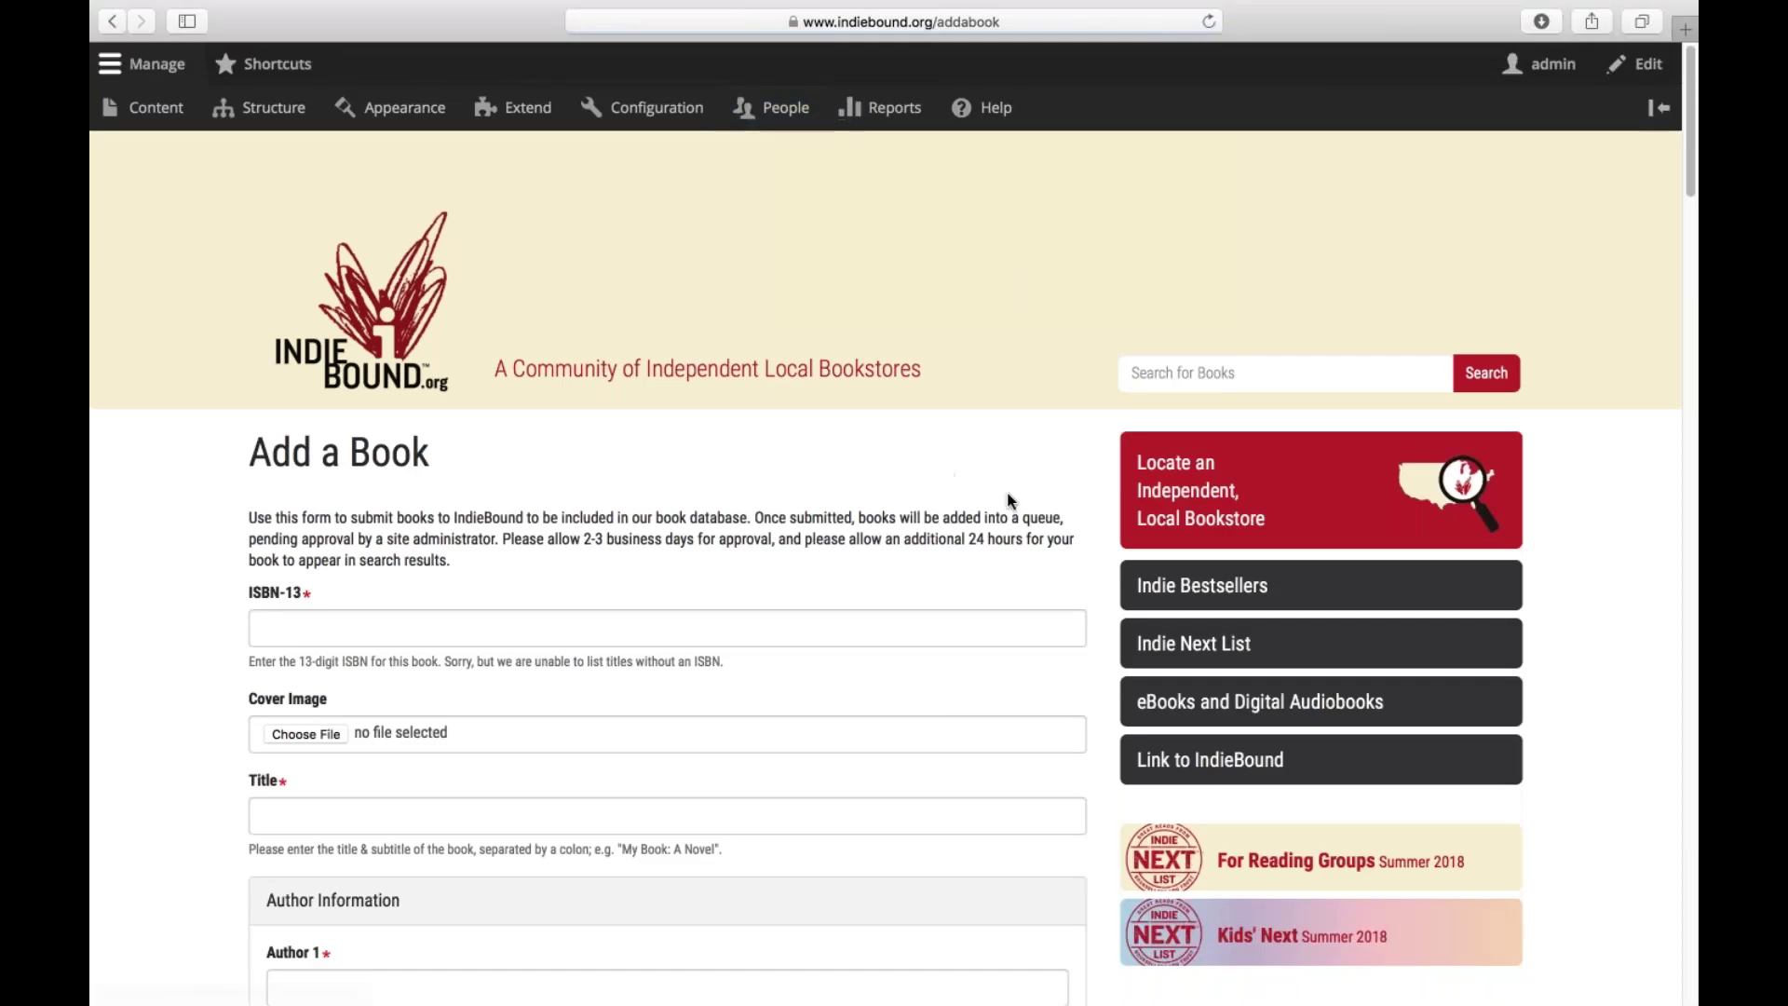
scroll(946, 472, "down", 2)
left_click(940, 456)
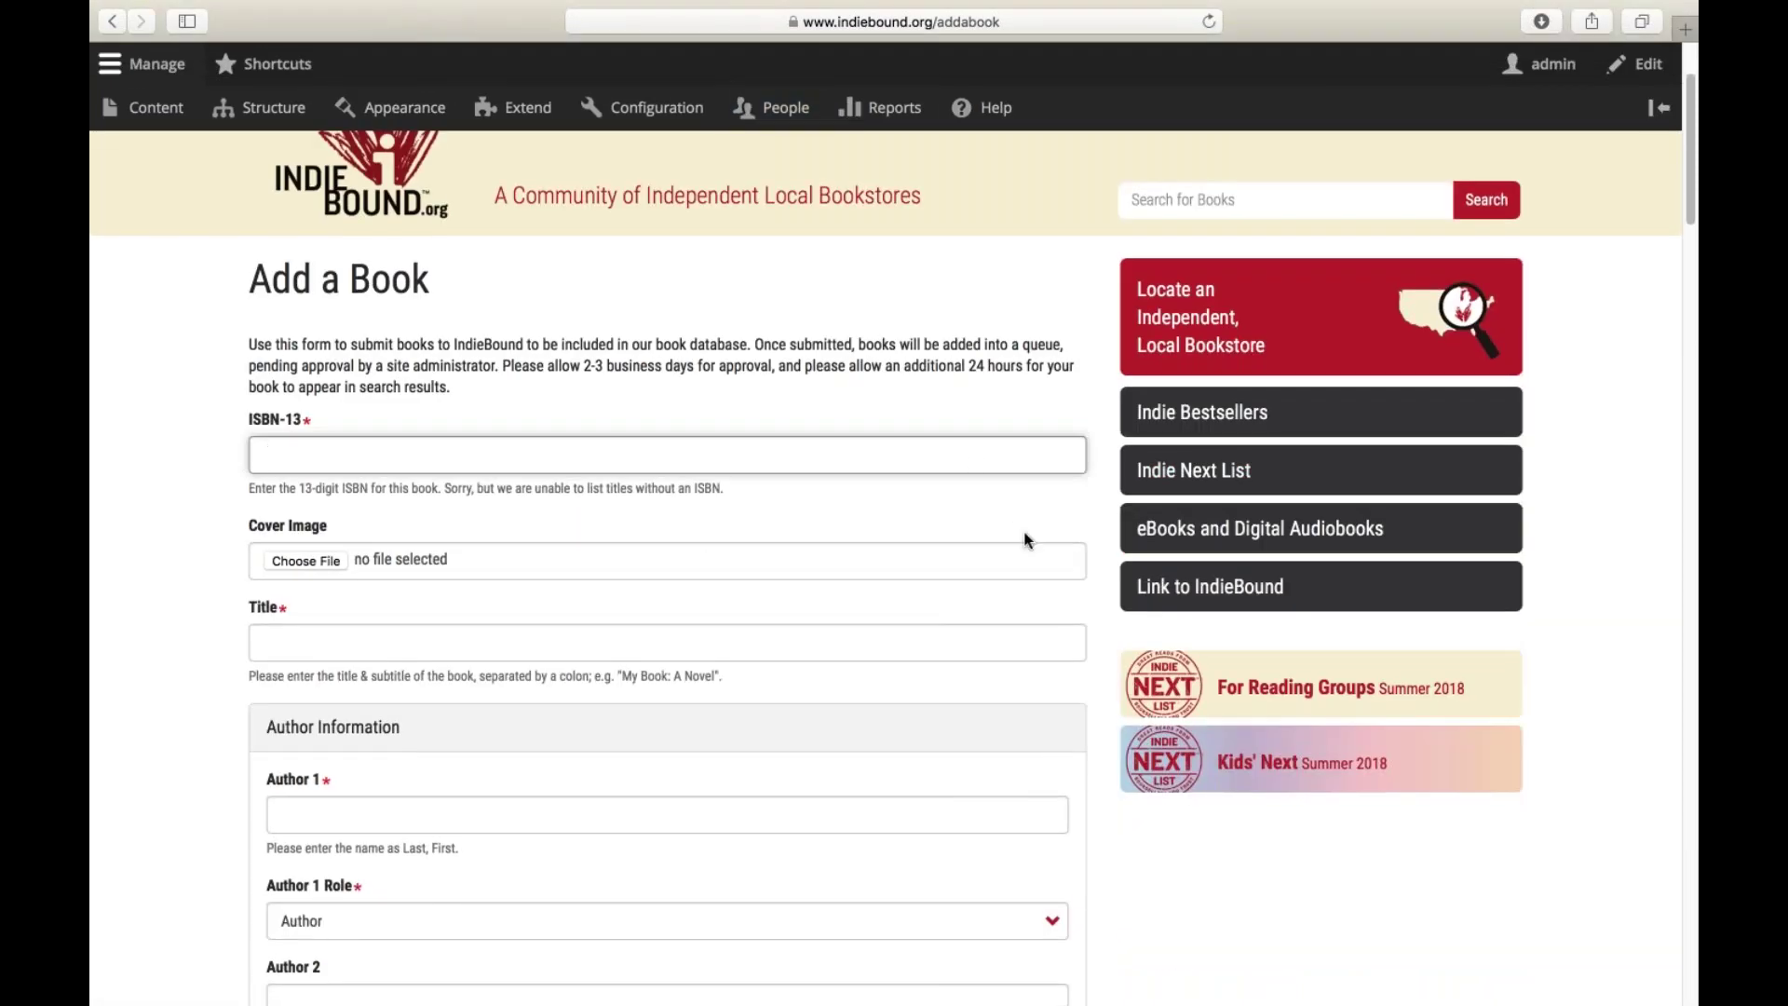
scroll(1096, 725, "down", 1)
scroll(1096, 725, "down", 15)
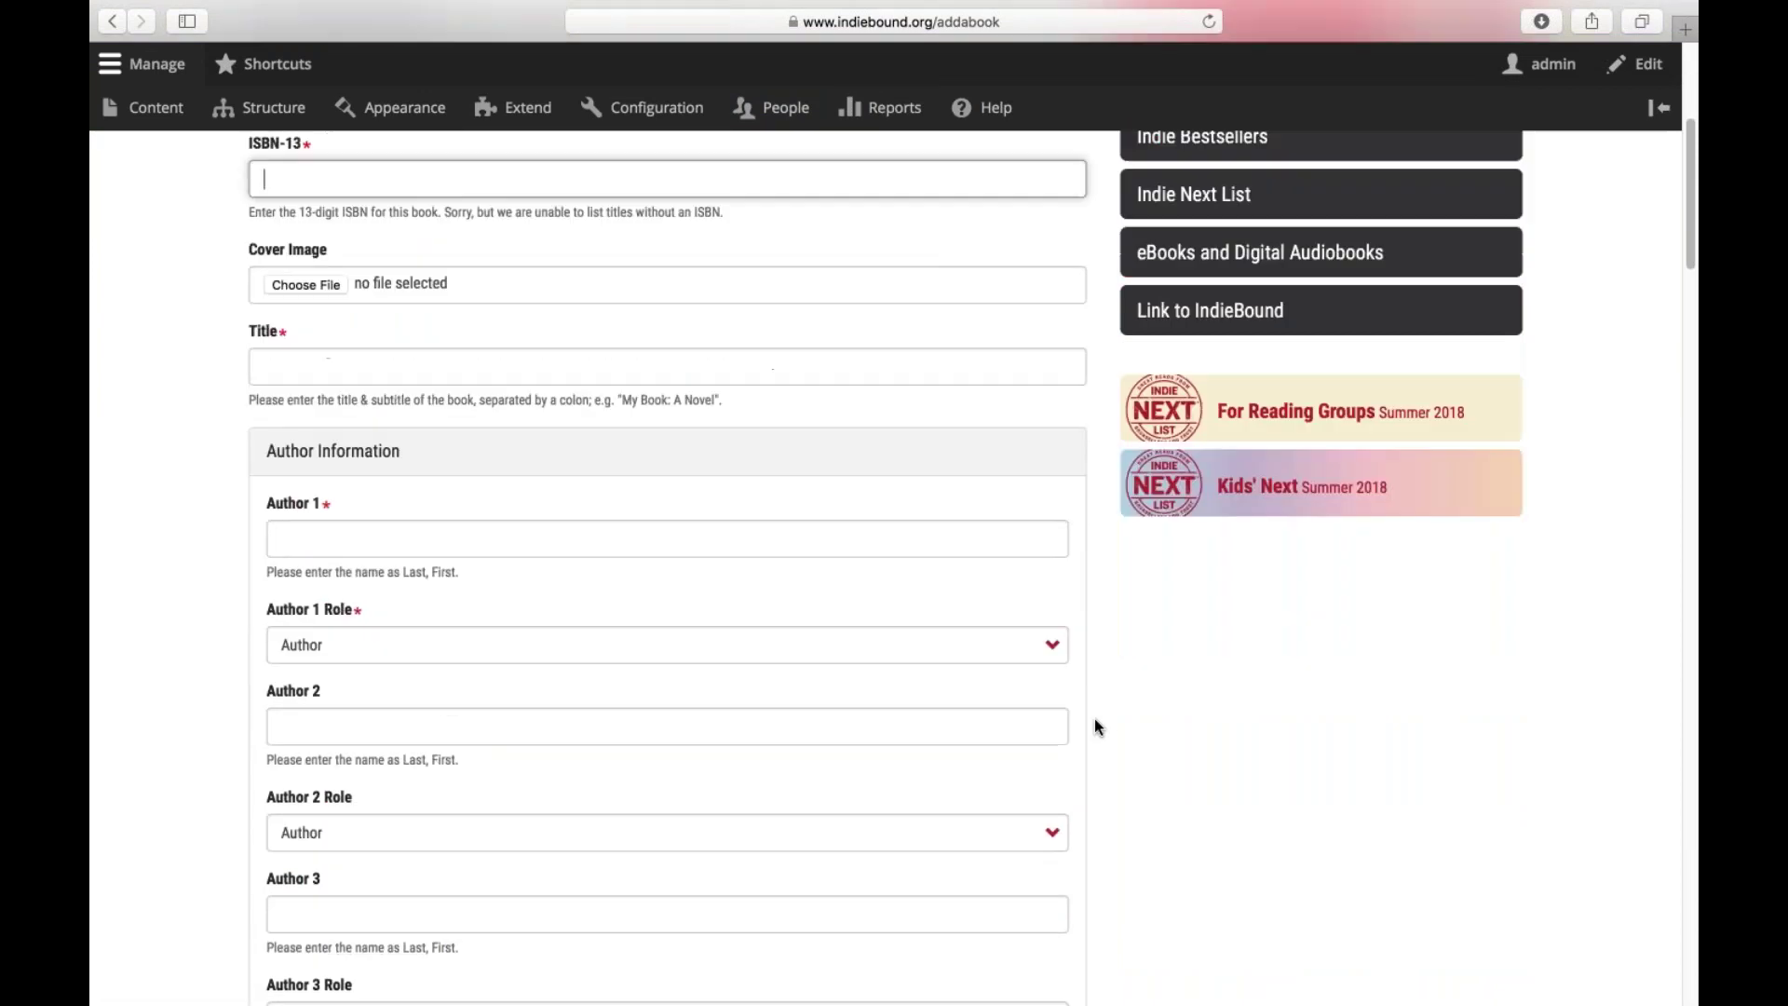
scroll(1096, 726, "down", 3)
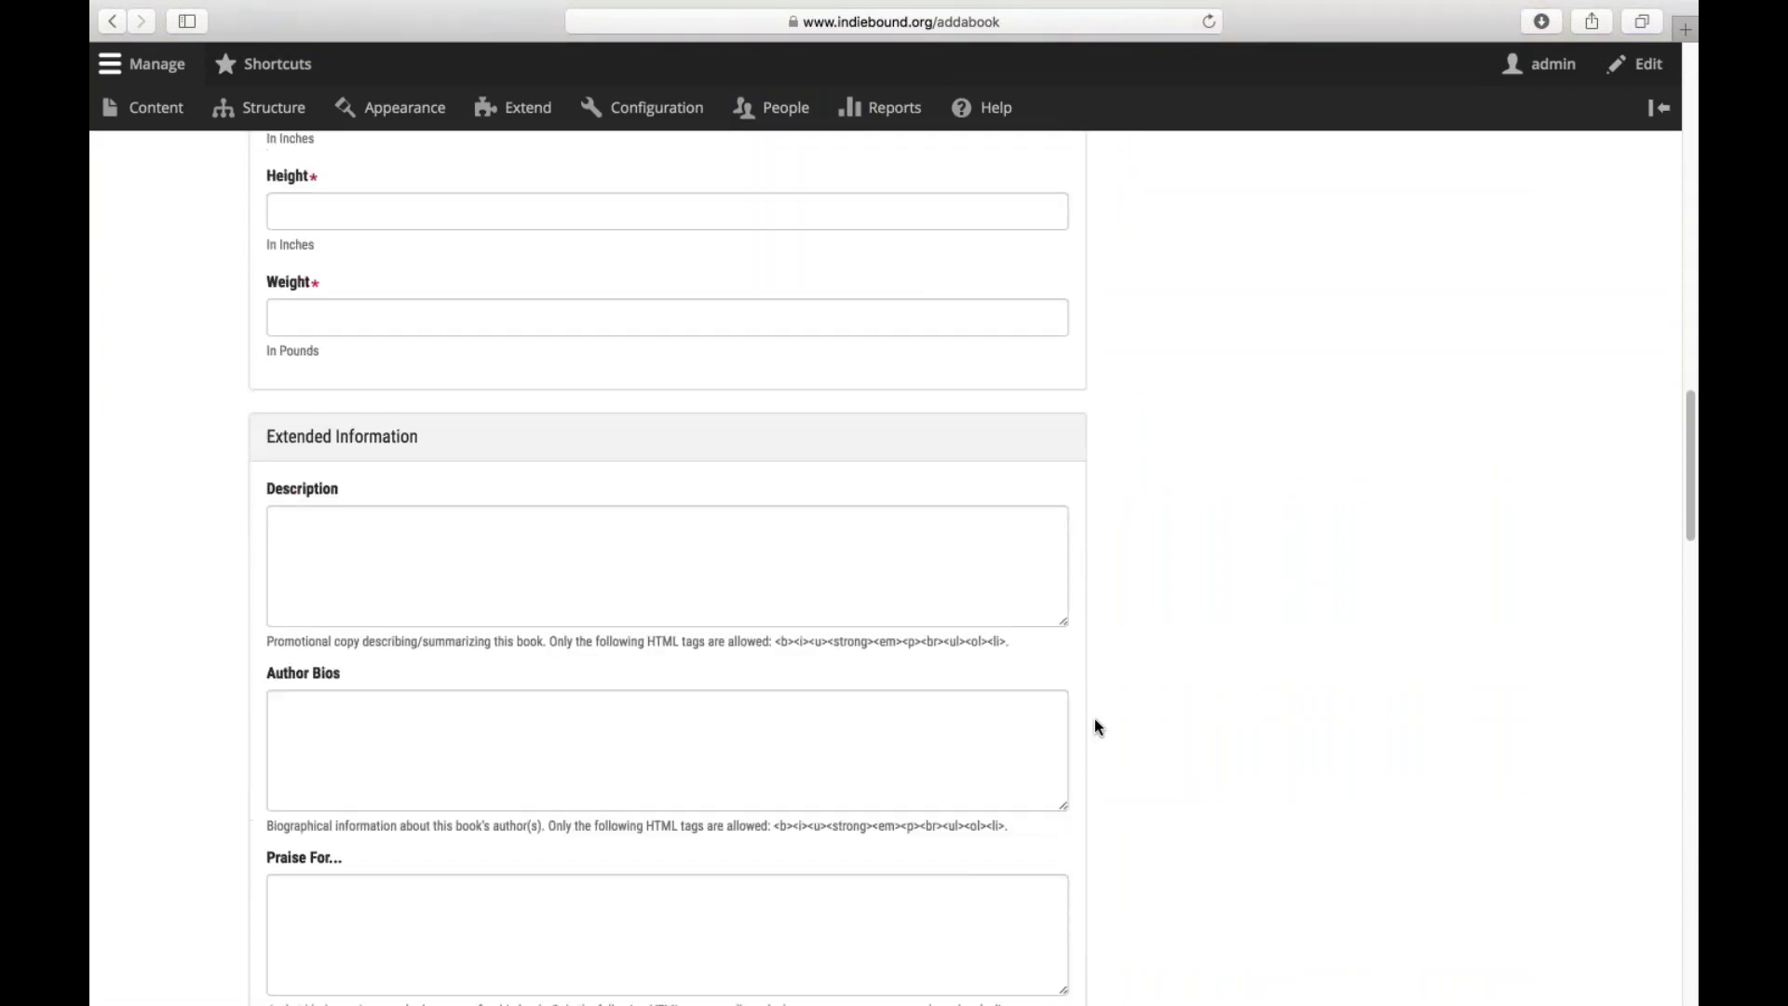
scroll(1096, 725, "up", 20)
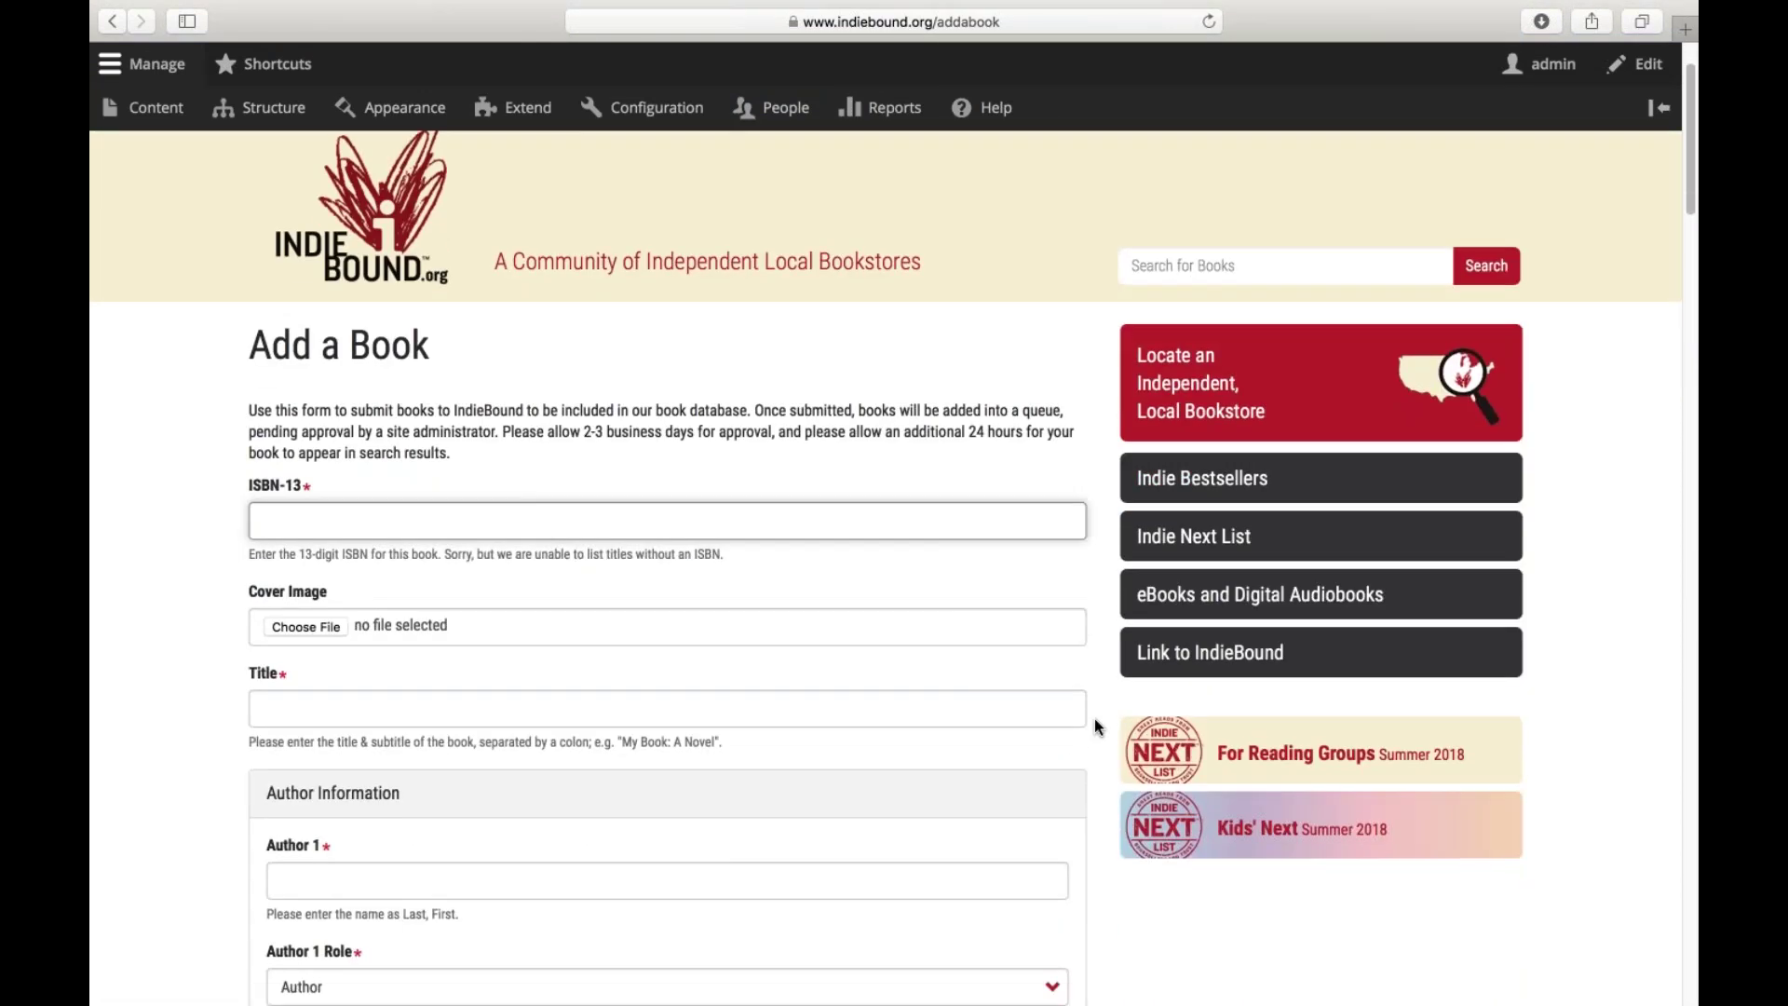